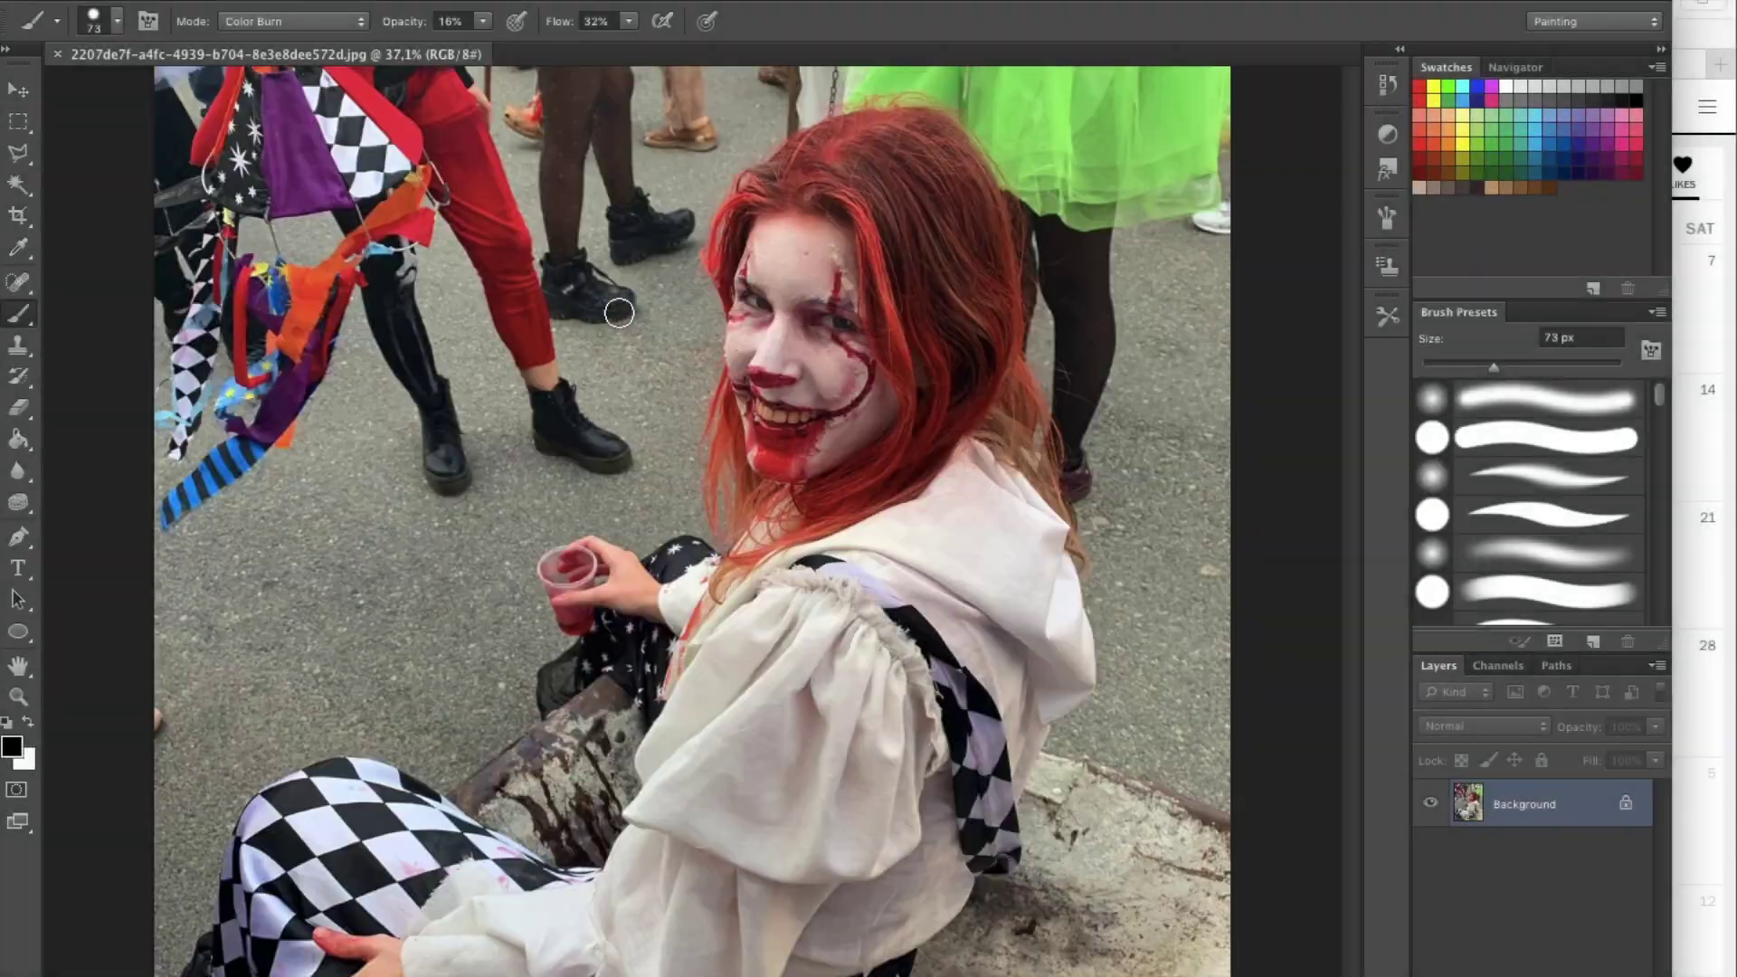
- Resize the Blur brush to 57 px
{"action": "scroll", "coordinate": [603, 342], "scroll_direction": "down", "scroll_amount": 5}
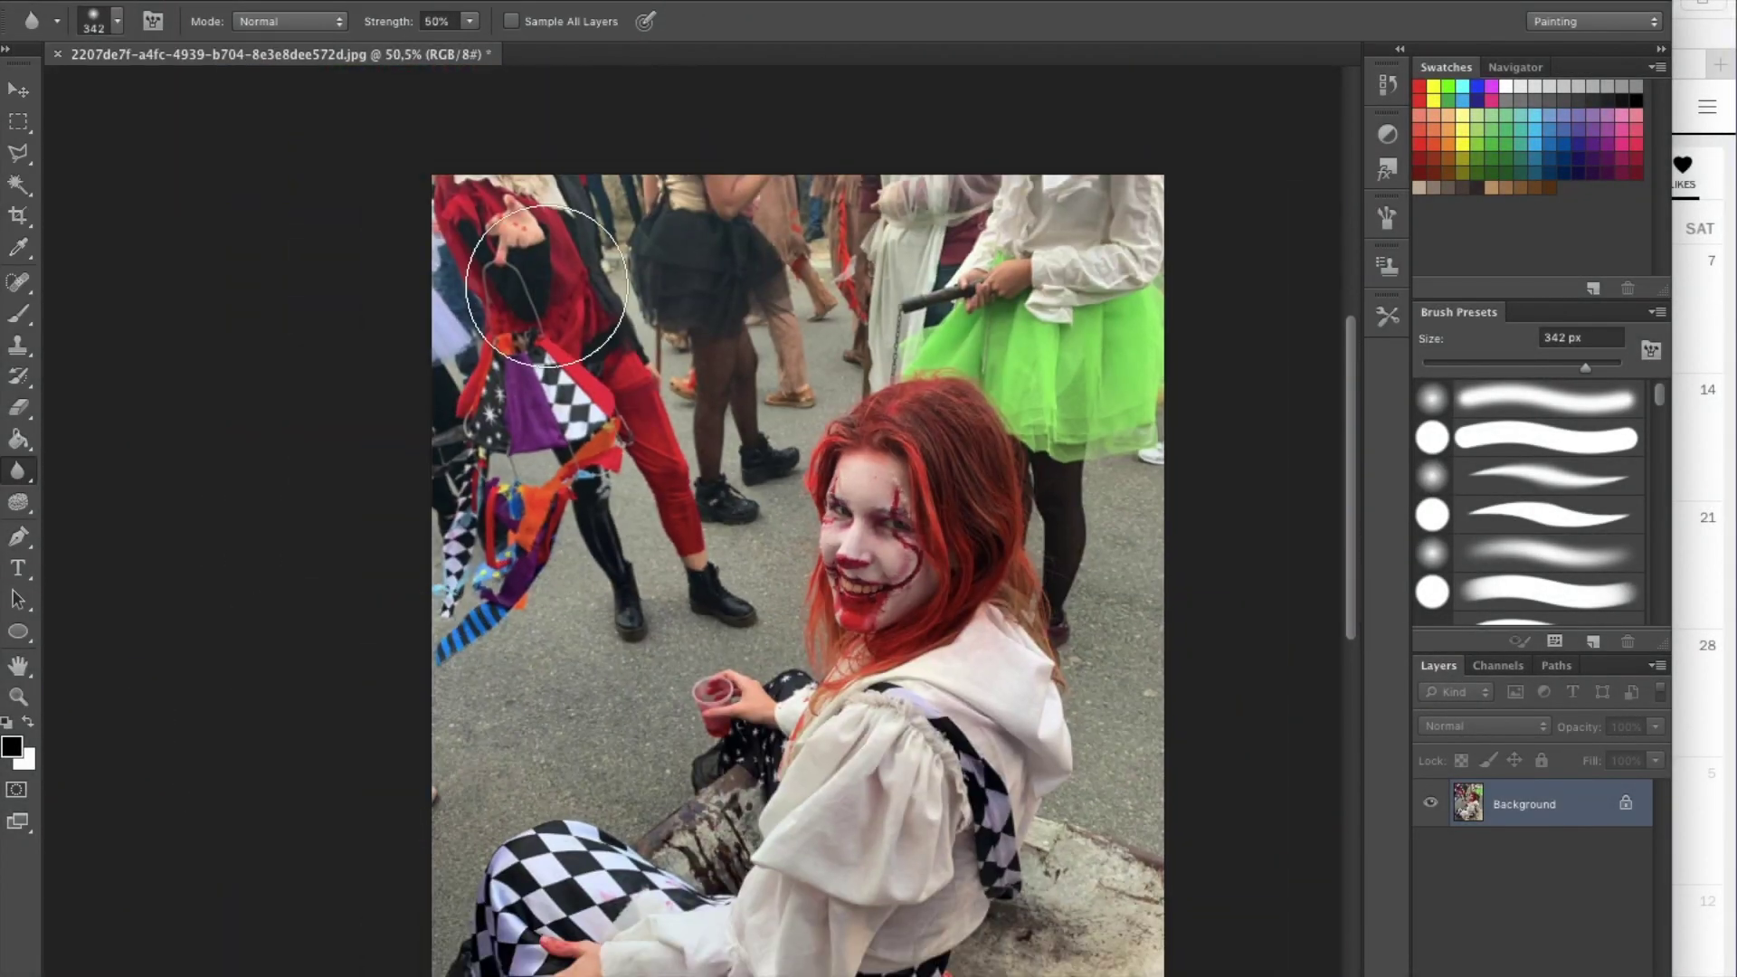
{"action": "right_click", "coordinate": [312, 141]}
{"action": "key", "text": "Escape"}
{"action": "scroll", "coordinate": [633, 453], "scroll_direction": "up", "scroll_amount": 5}
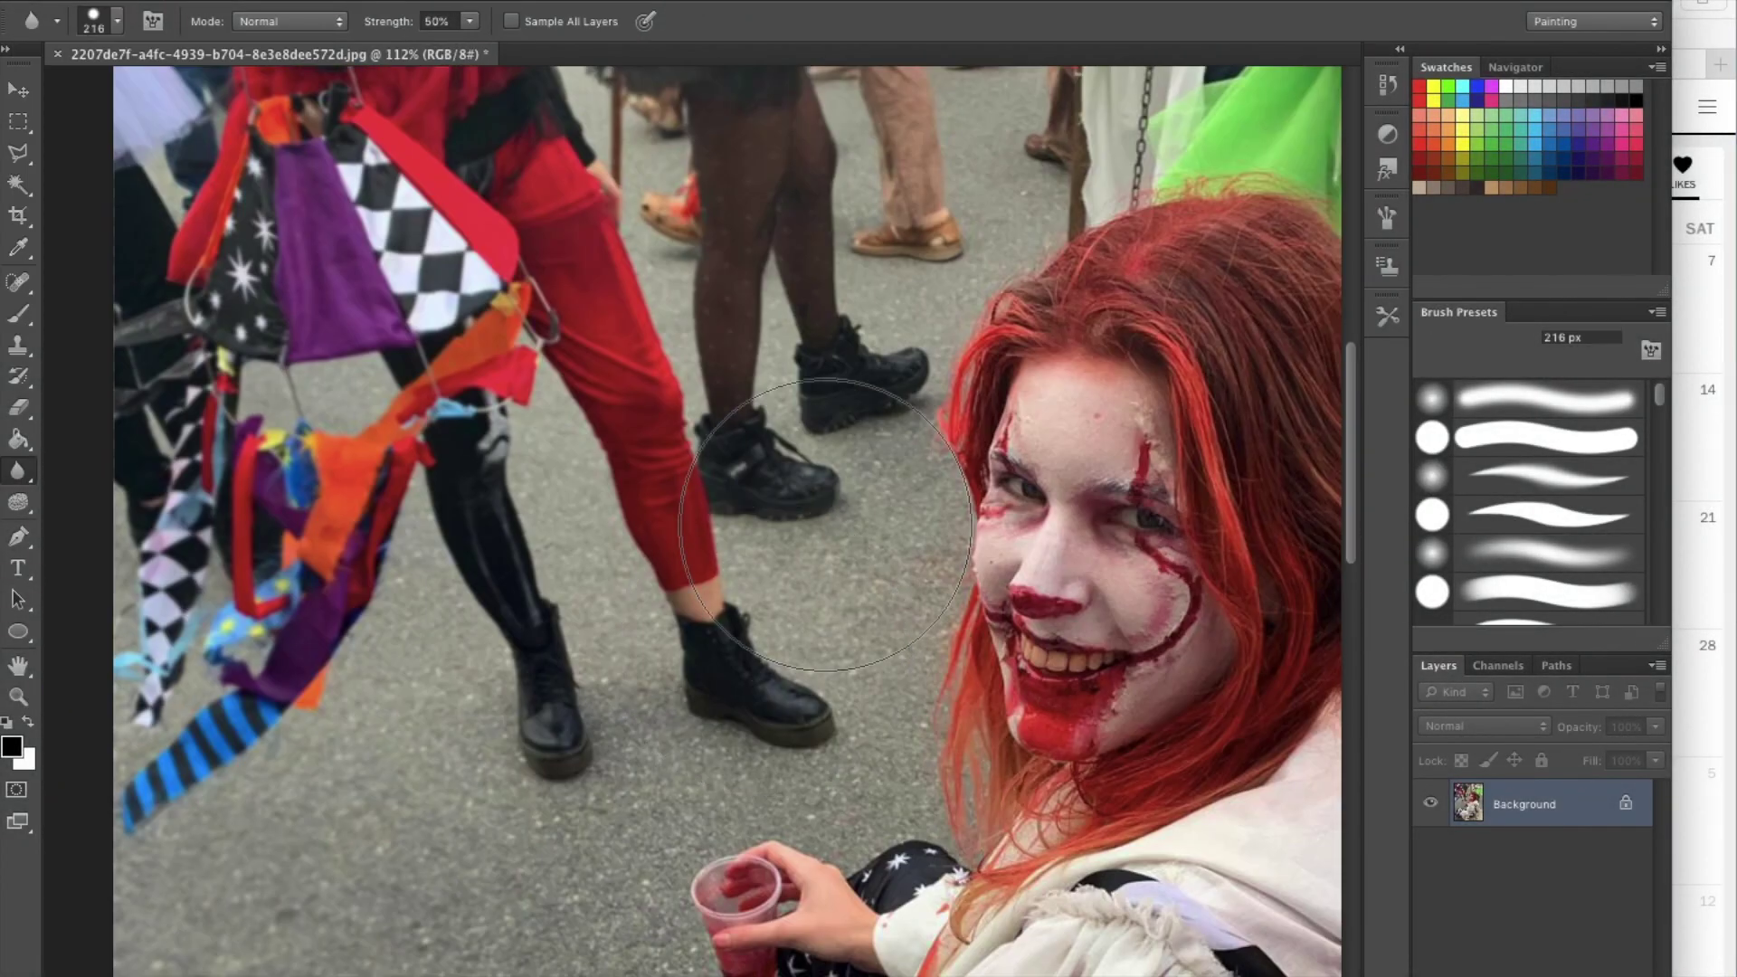
{"action": "scroll", "coordinate": [362, 633], "scroll_direction": "down", "scroll_amount": 3}
{"action": "scroll", "coordinate": [1104, 543], "scroll_direction": "up", "scroll_amount": 3}
{"action": "scroll", "coordinate": [1104, 542], "scroll_direction": "right", "scroll_amount": 5}
{"action": "right_click", "coordinate": [312, 141]}
{"action": "left_click_drag", "start_coordinate": [117, 86], "coordinate": [63, 86]}
{"action": "key", "text": "Return"}
- Soften the background crowd with the 57 px Blur brush at 50% strength
{"action": "scroll", "coordinate": [883, 416], "scroll_direction": "up", "scroll_amount": 3}
{"action": "scroll", "coordinate": [884, 415], "scroll_direction": "up", "scroll_amount": 1}
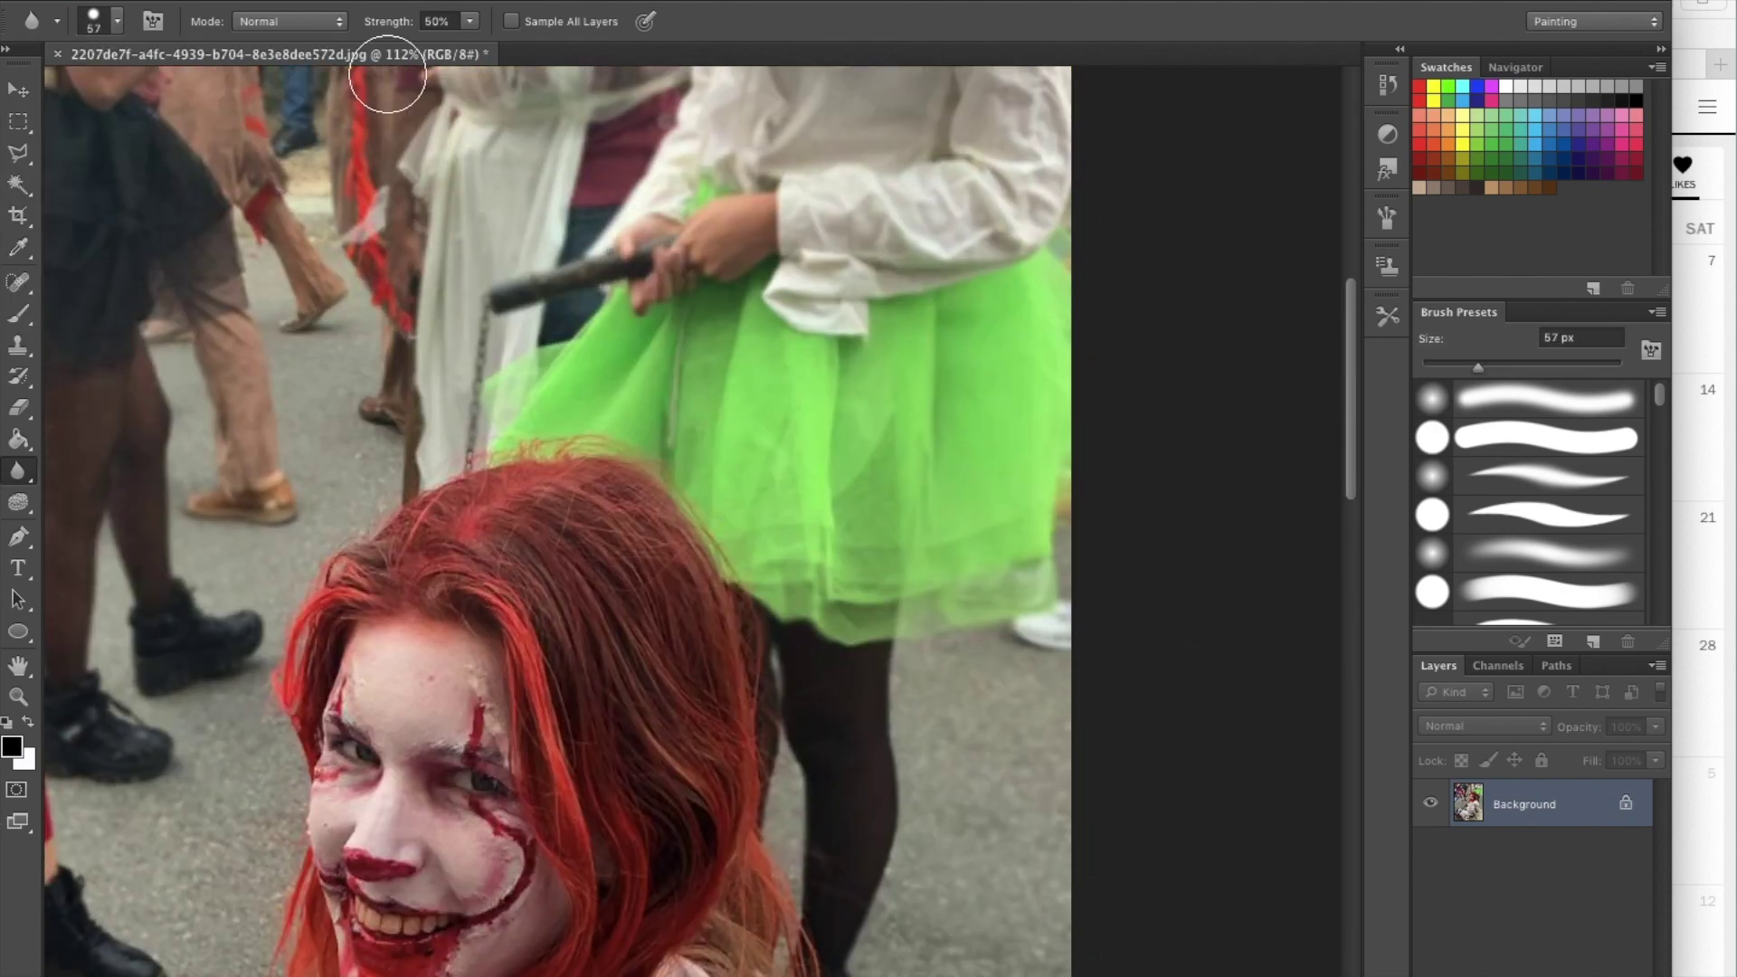
{"action": "scroll", "coordinate": [485, 751], "scroll_direction": "down", "scroll_amount": 3}
{"action": "scroll", "coordinate": [506, 723], "scroll_direction": "right", "scroll_amount": 4}
{"action": "scroll", "coordinate": [724, 506], "scroll_direction": "up", "scroll_amount": 2}
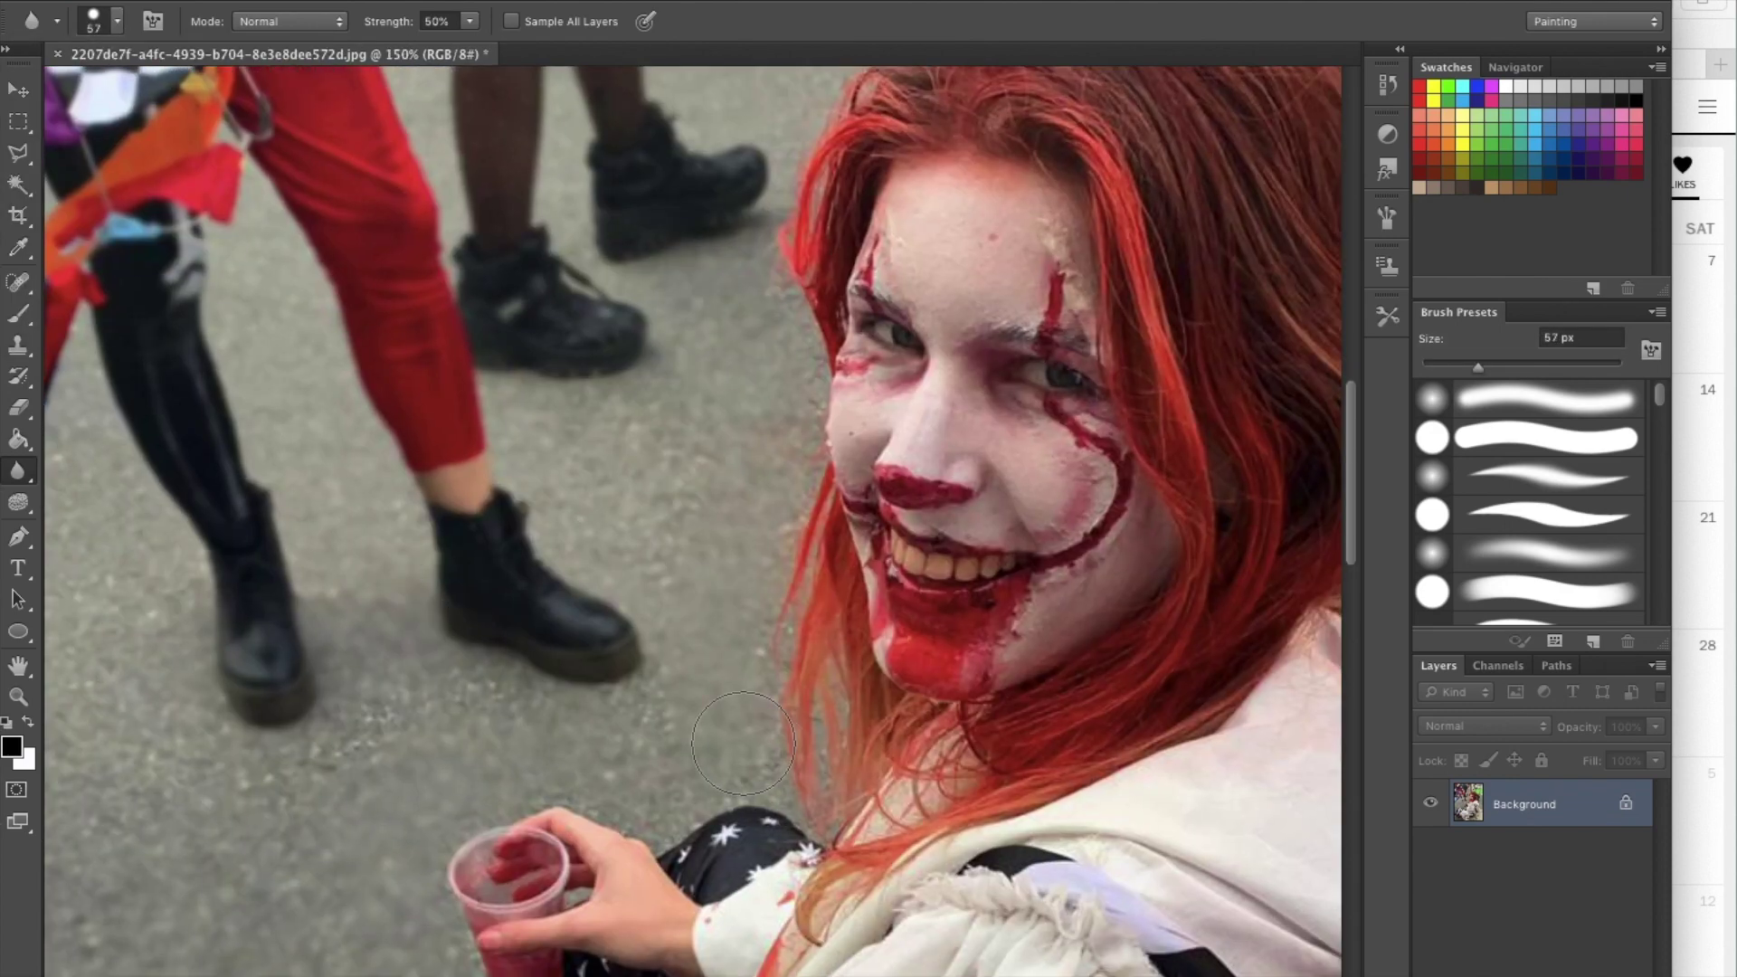
{"action": "scroll", "coordinate": [511, 906], "scroll_direction": "down", "scroll_amount": 4}
{"action": "scroll", "coordinate": [272, 894], "scroll_direction": "up", "scroll_amount": 4}
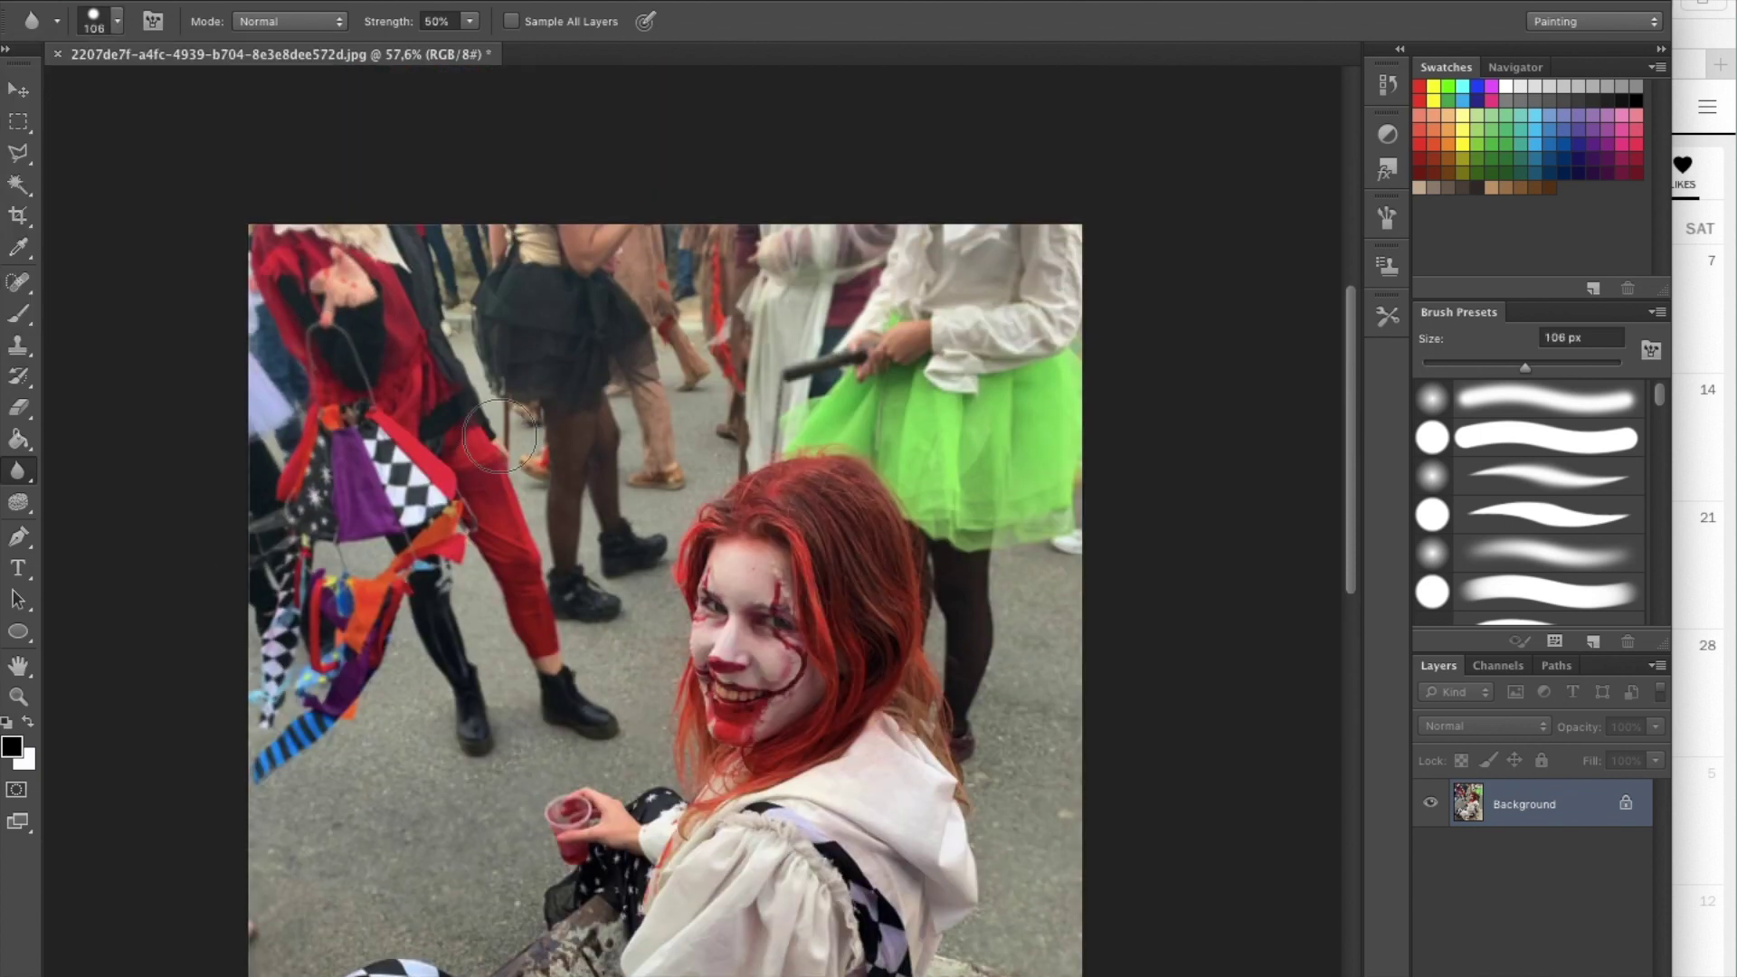
{"action": "scroll", "coordinate": [1147, 540], "scroll_direction": "down", "scroll_amount": 2}
{"action": "scroll", "coordinate": [726, 213], "scroll_direction": "up", "scroll_amount": 5}
{"action": "scroll", "coordinate": [726, 212], "scroll_direction": "up", "scroll_amount": 2}
- Shrink the Blur brush to 10 px and smooth the skin on the clown's face
{"action": "key", "text": "bracketleft"}
{"action": "key", "text": "bracketleft"}
{"action": "key", "text": "bracketleft"}
{"action": "scroll", "coordinate": [962, 334], "scroll_direction": "up", "scroll_amount": 2}
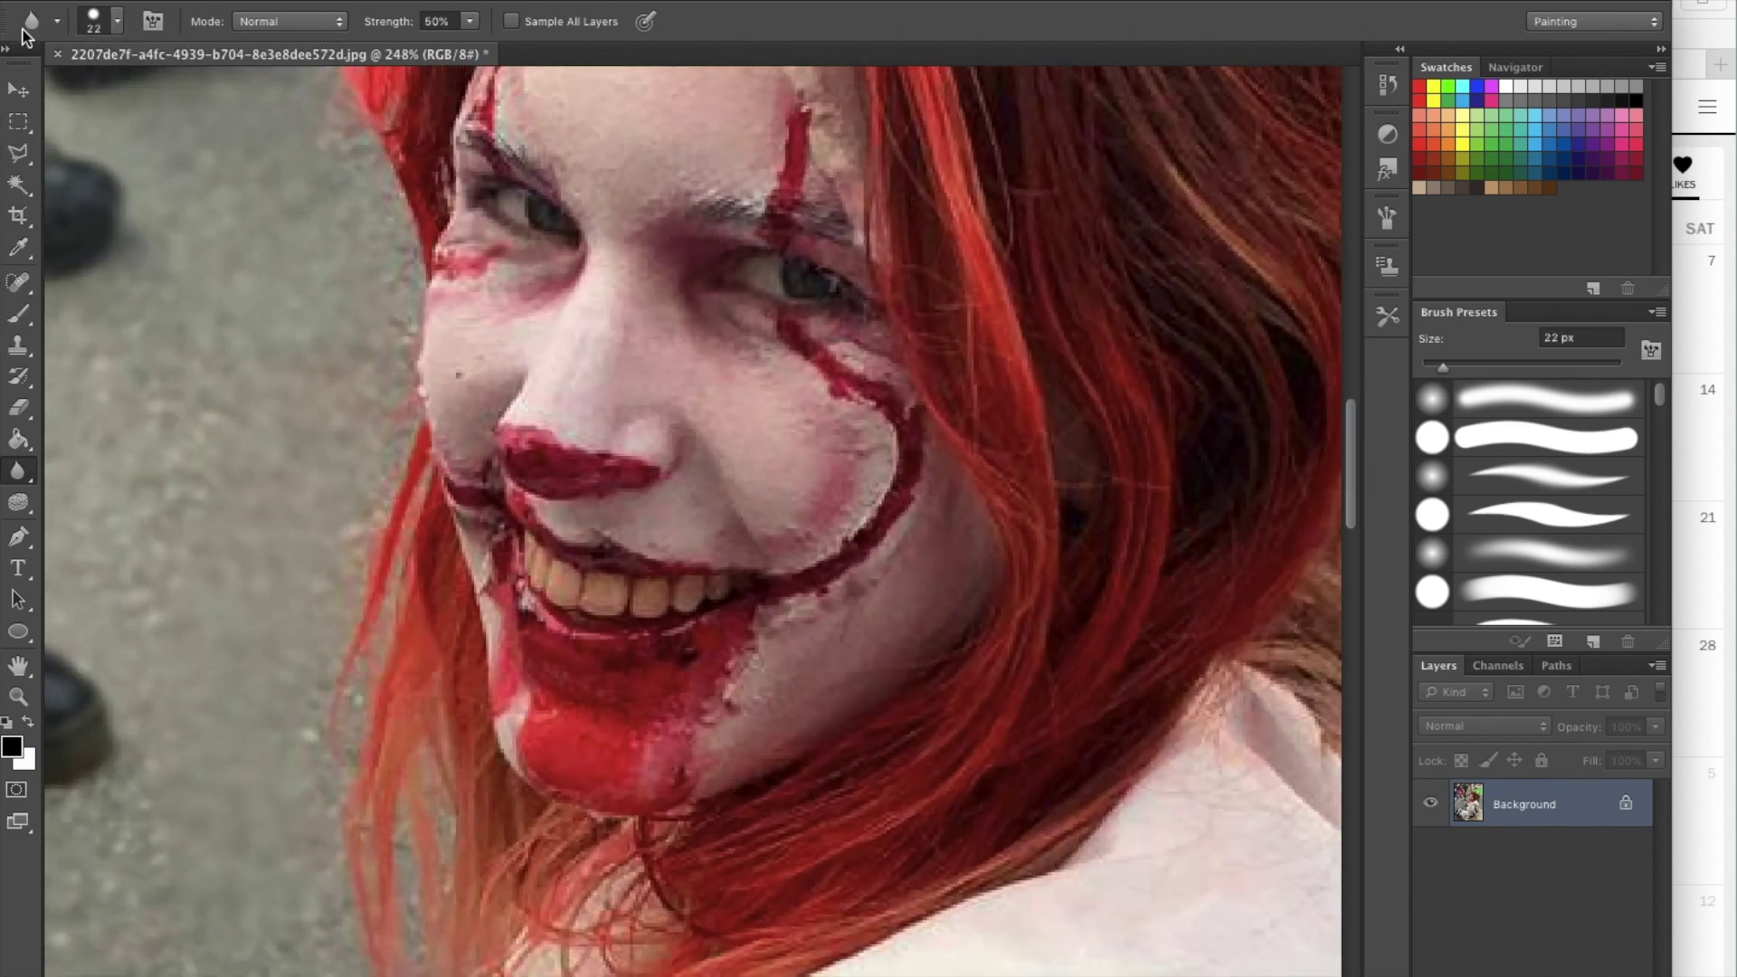
{"action": "scroll", "coordinate": [893, 557], "scroll_direction": "up", "scroll_amount": 3}
{"action": "scroll", "coordinate": [894, 557], "scroll_direction": "left", "scroll_amount": 2}
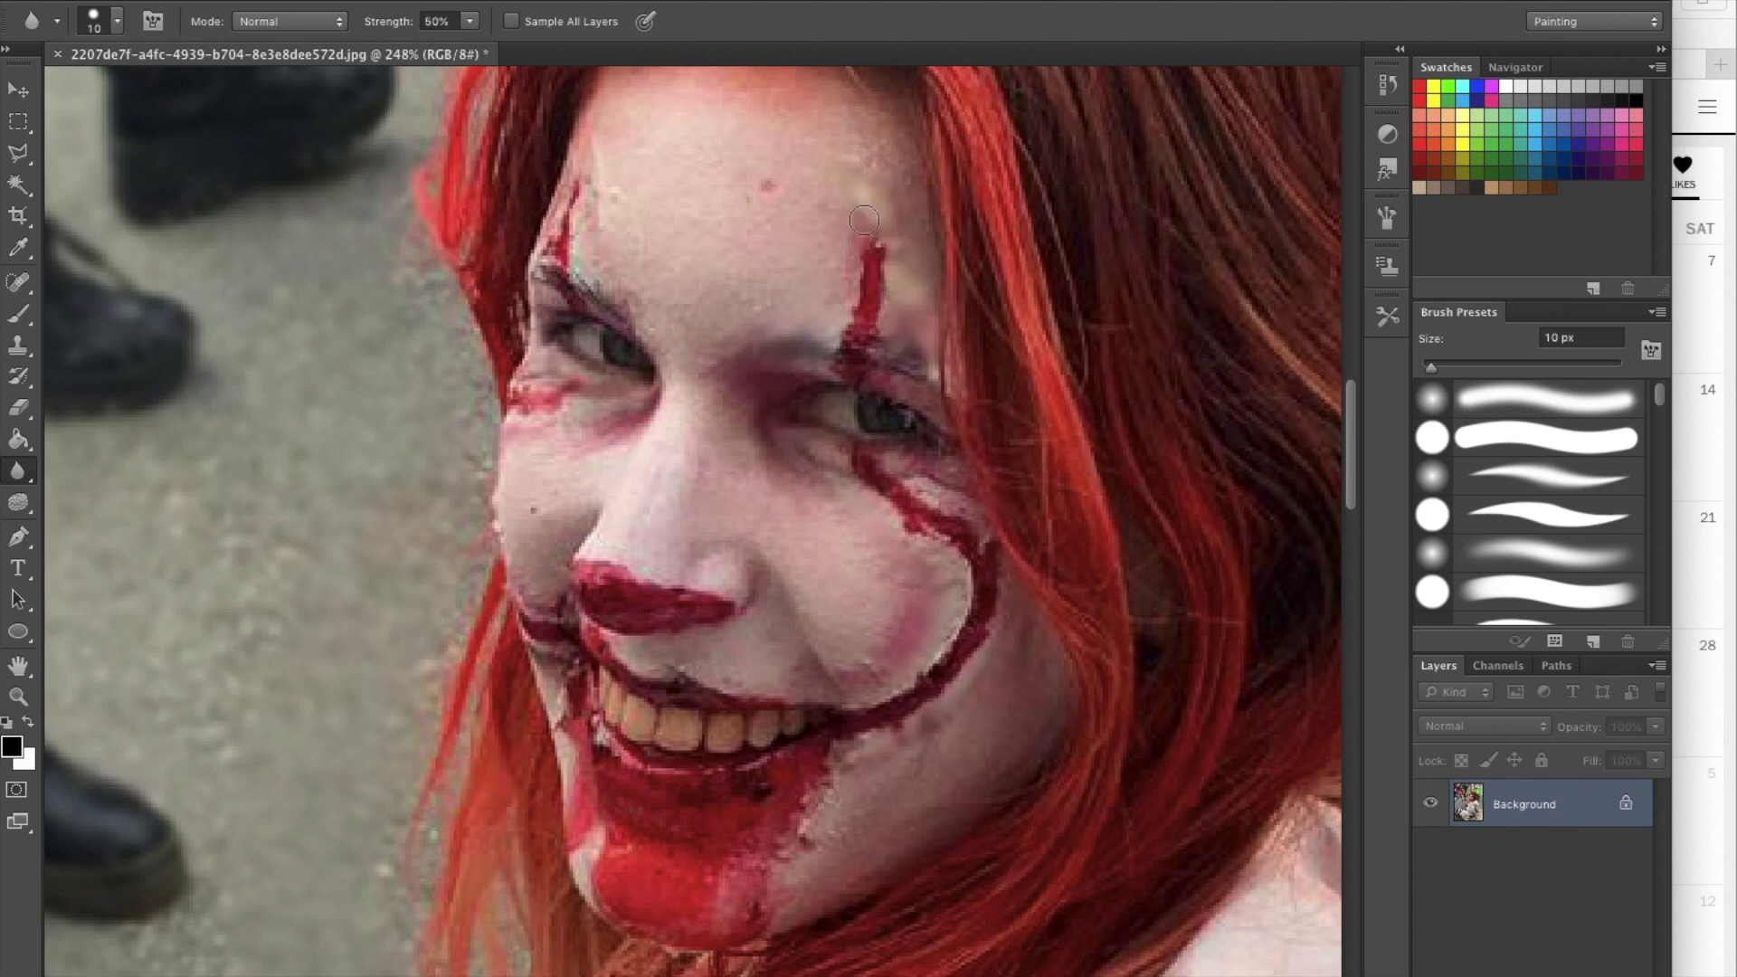
{"action": "scroll", "coordinate": [878, 658], "scroll_direction": "down", "scroll_amount": 2}
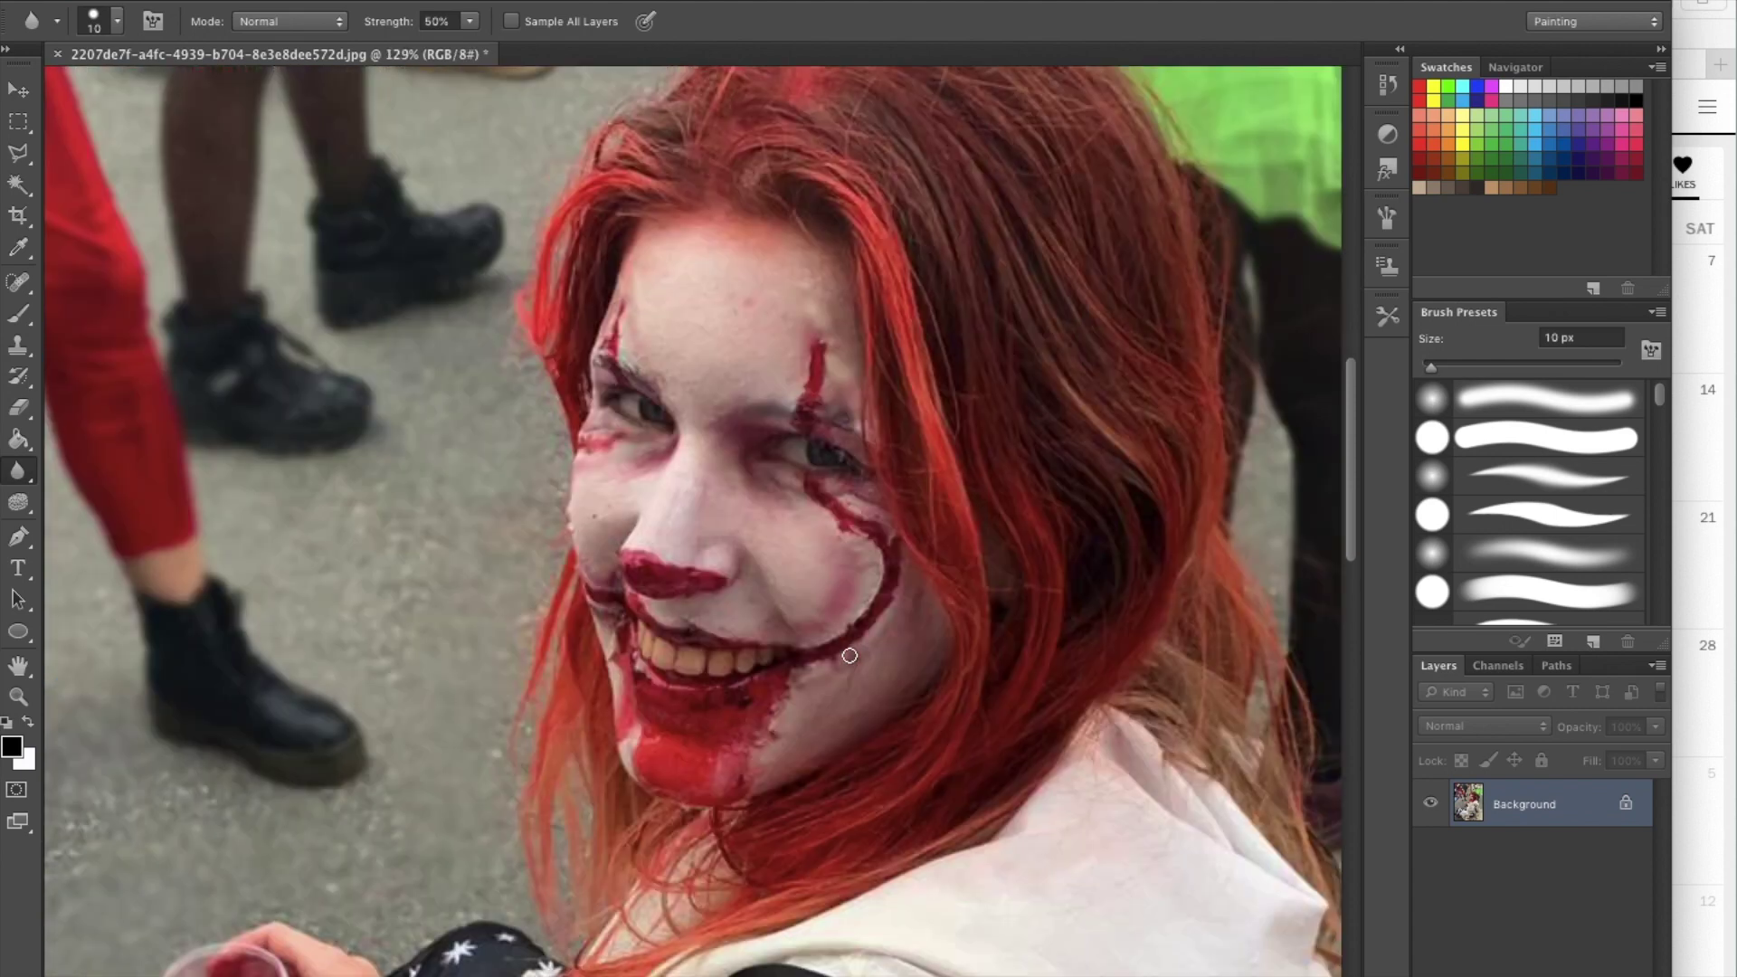
{"action": "scroll", "coordinate": [879, 657], "scroll_direction": "up", "scroll_amount": 3}
{"action": "scroll", "coordinate": [451, 510], "scroll_direction": "down", "scroll_amount": 3}
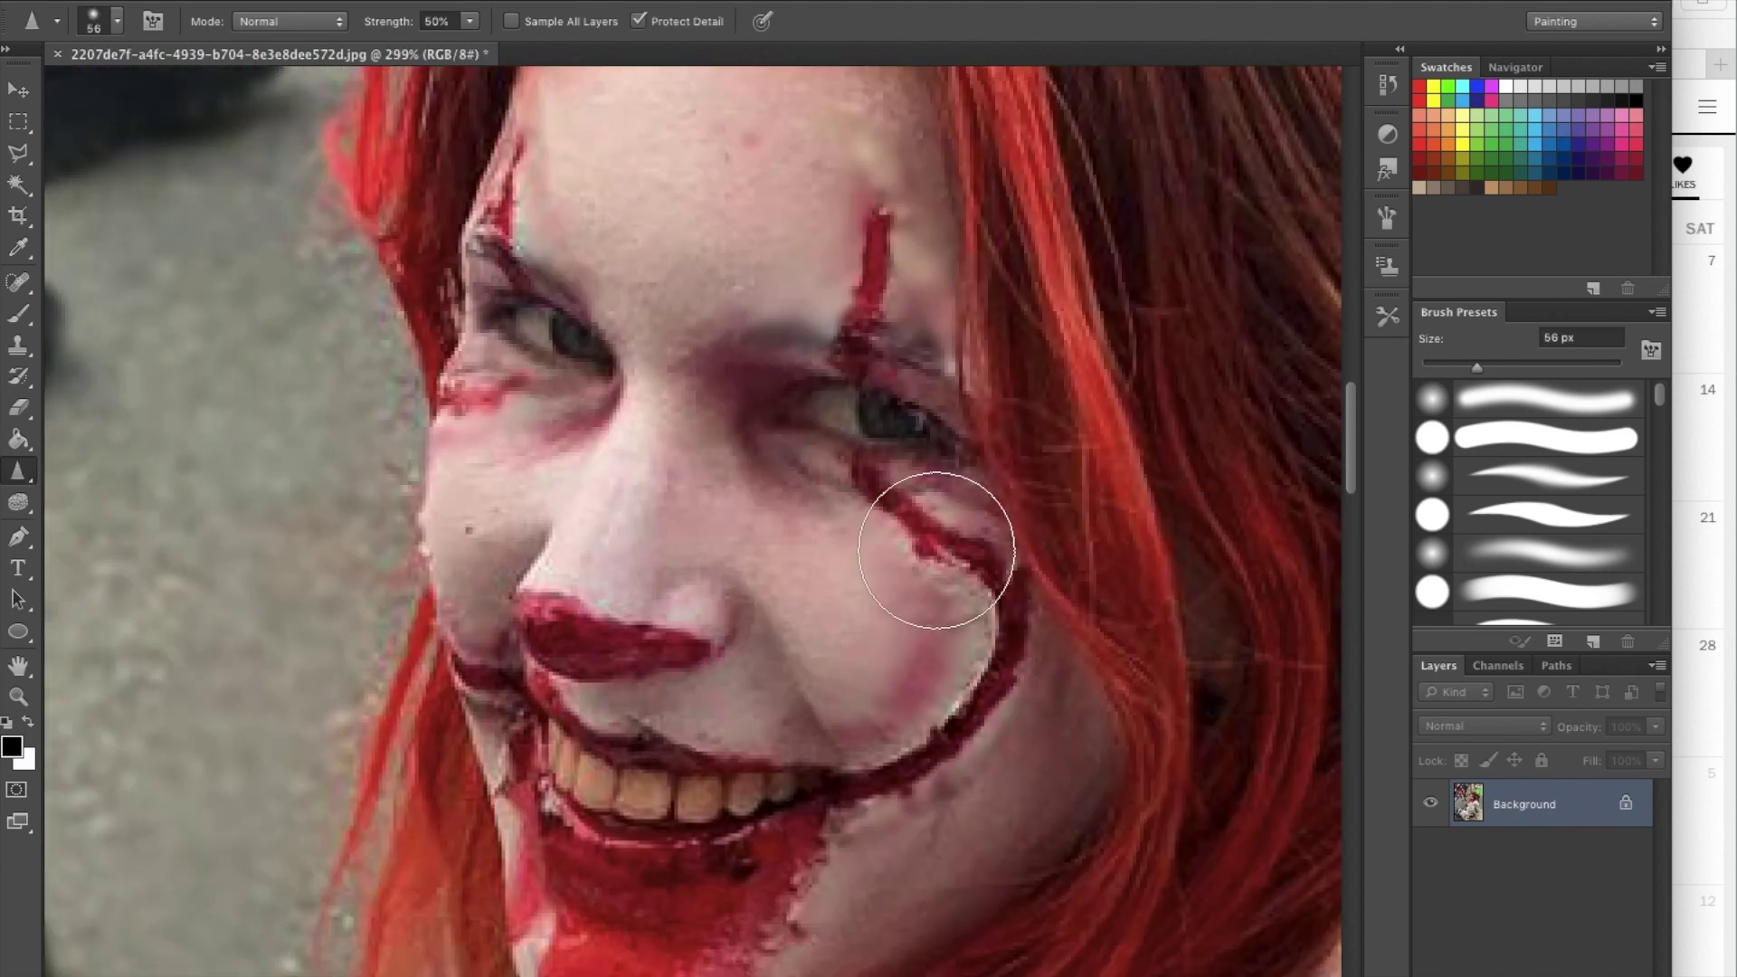
- Sample the forehead skin tone and paint it on with a Normal-mode brush
{"action": "scroll", "coordinate": [1113, 222], "scroll_direction": "down", "scroll_amount": 3}
{"action": "scroll", "coordinate": [543, 310], "scroll_direction": "down", "scroll_amount": 5}
{"action": "scroll", "coordinate": [714, 337], "scroll_direction": "up", "scroll_amount": 6}
{"action": "key", "text": "i"}
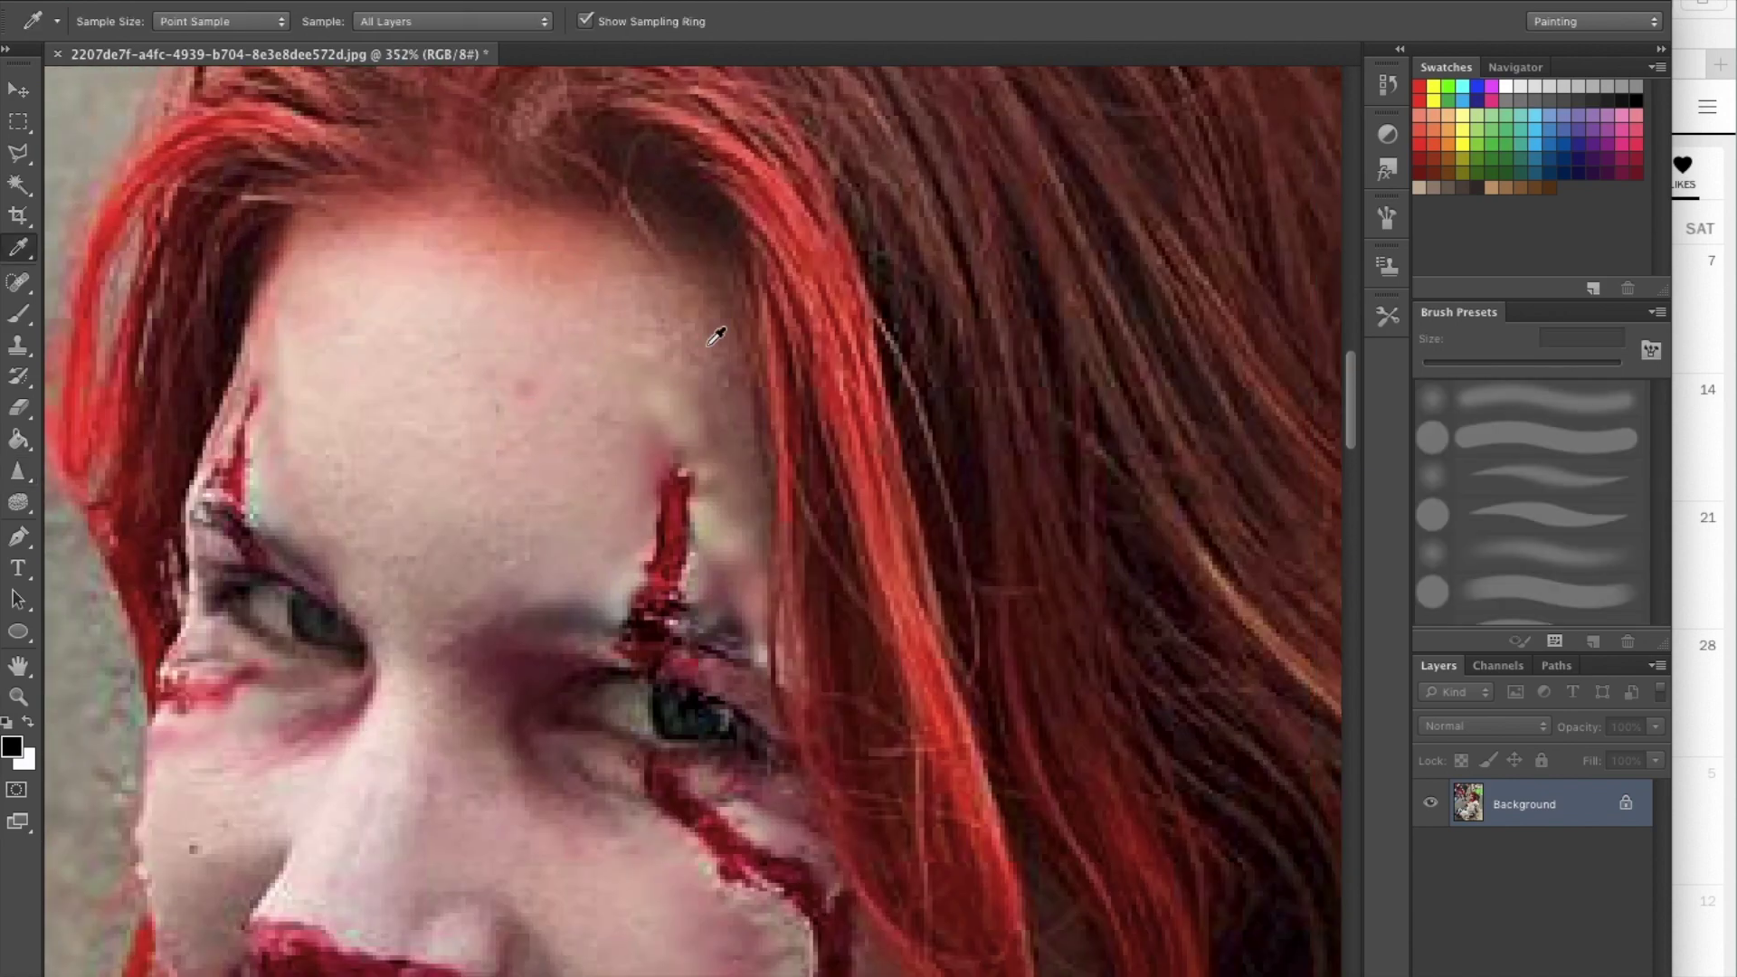
{"action": "left_click", "coordinate": [714, 336]}
{"action": "key", "text": "b"}
{"action": "left_click", "coordinate": [289, 21]}
{"action": "left_click", "coordinate": [289, 21]}
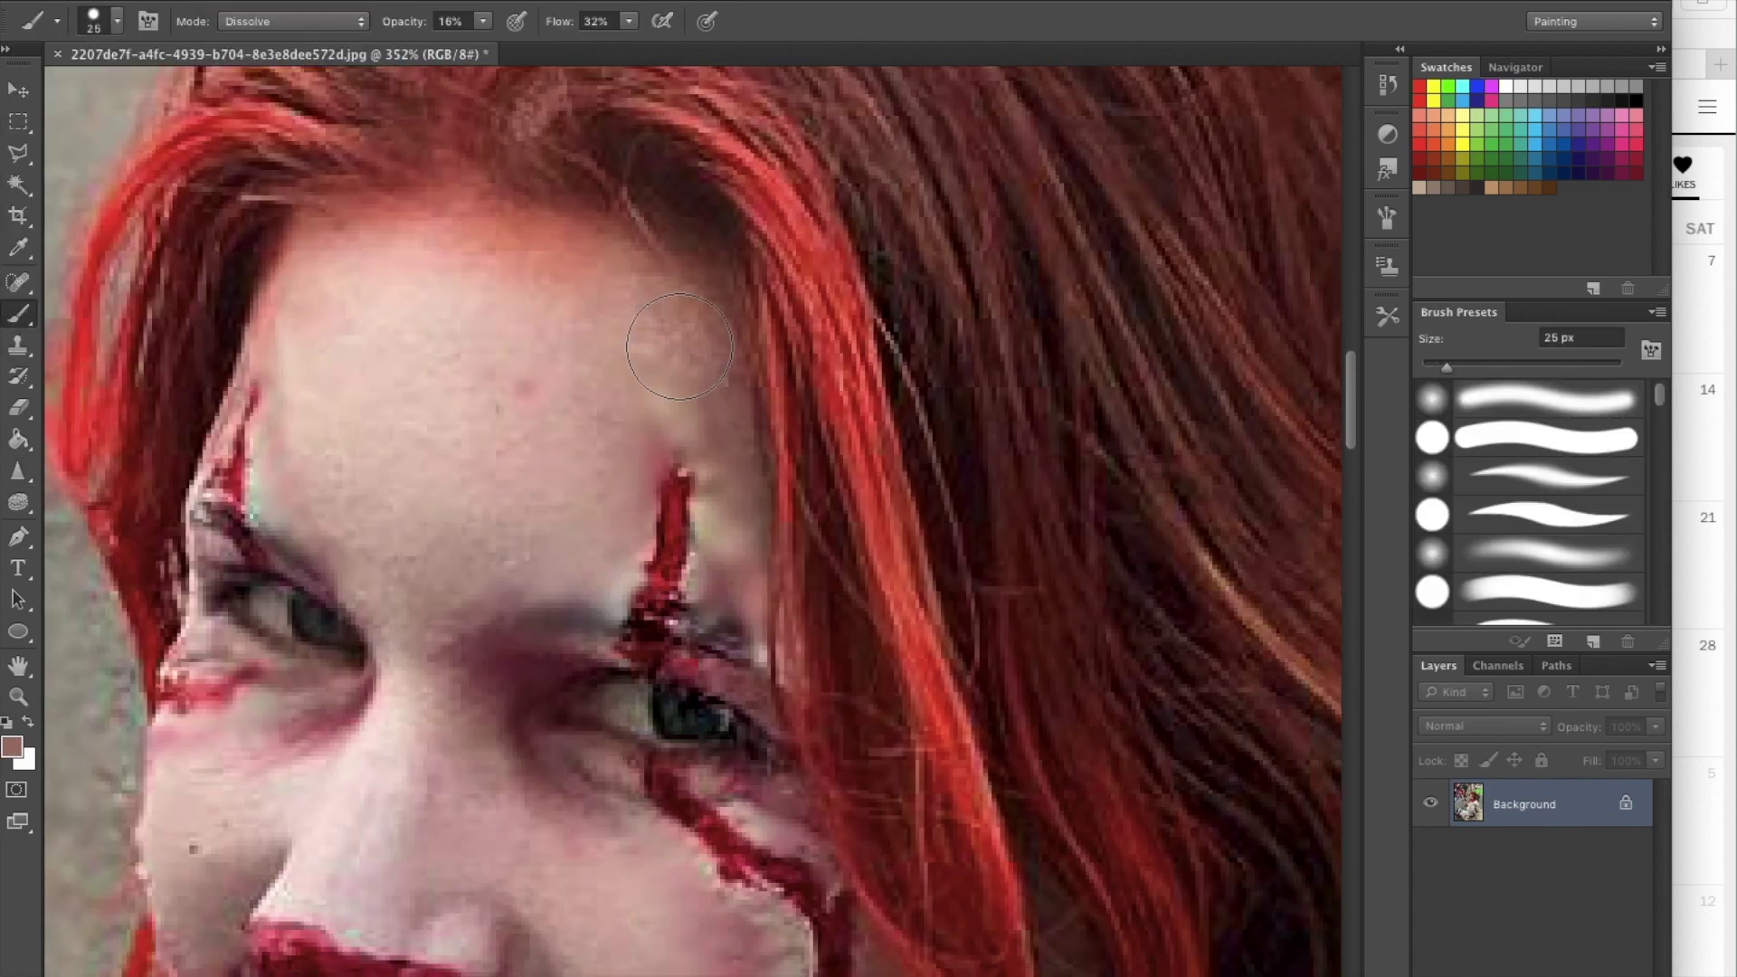
{"action": "key", "text": "shift+alt+n"}
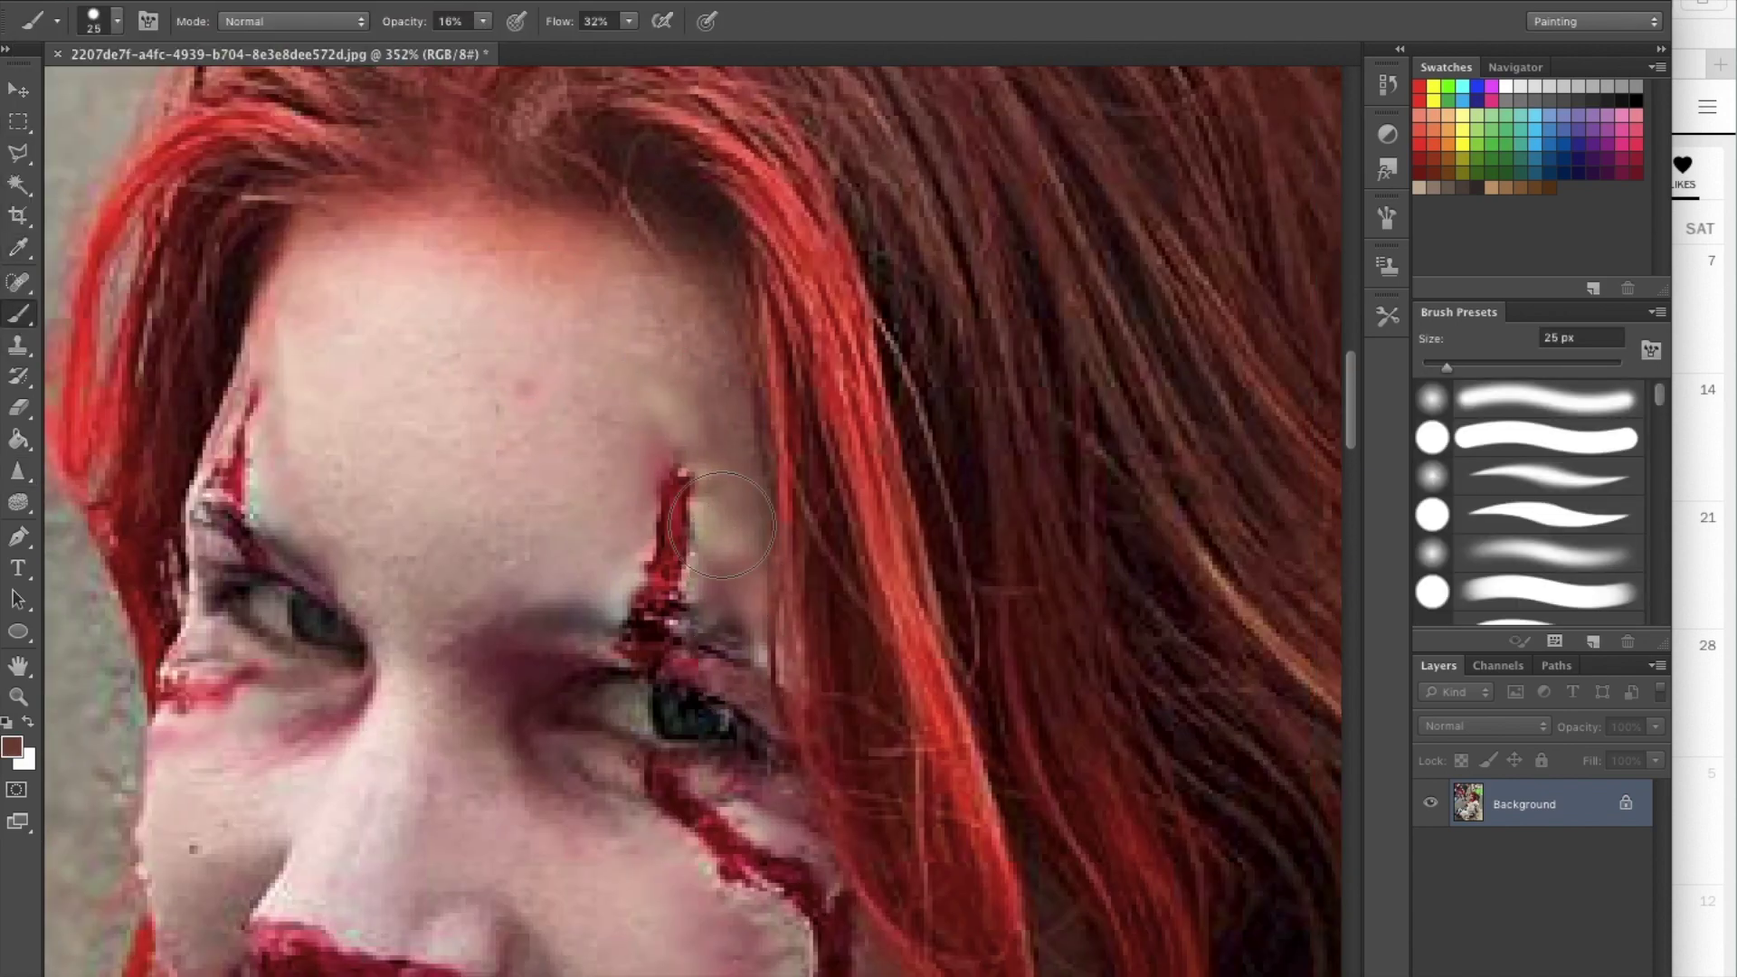
- Clone nearby skin around the eye, then touch up with the skin-tone brush
{"action": "scroll", "coordinate": [721, 525], "scroll_direction": "down", "scroll_amount": 5}
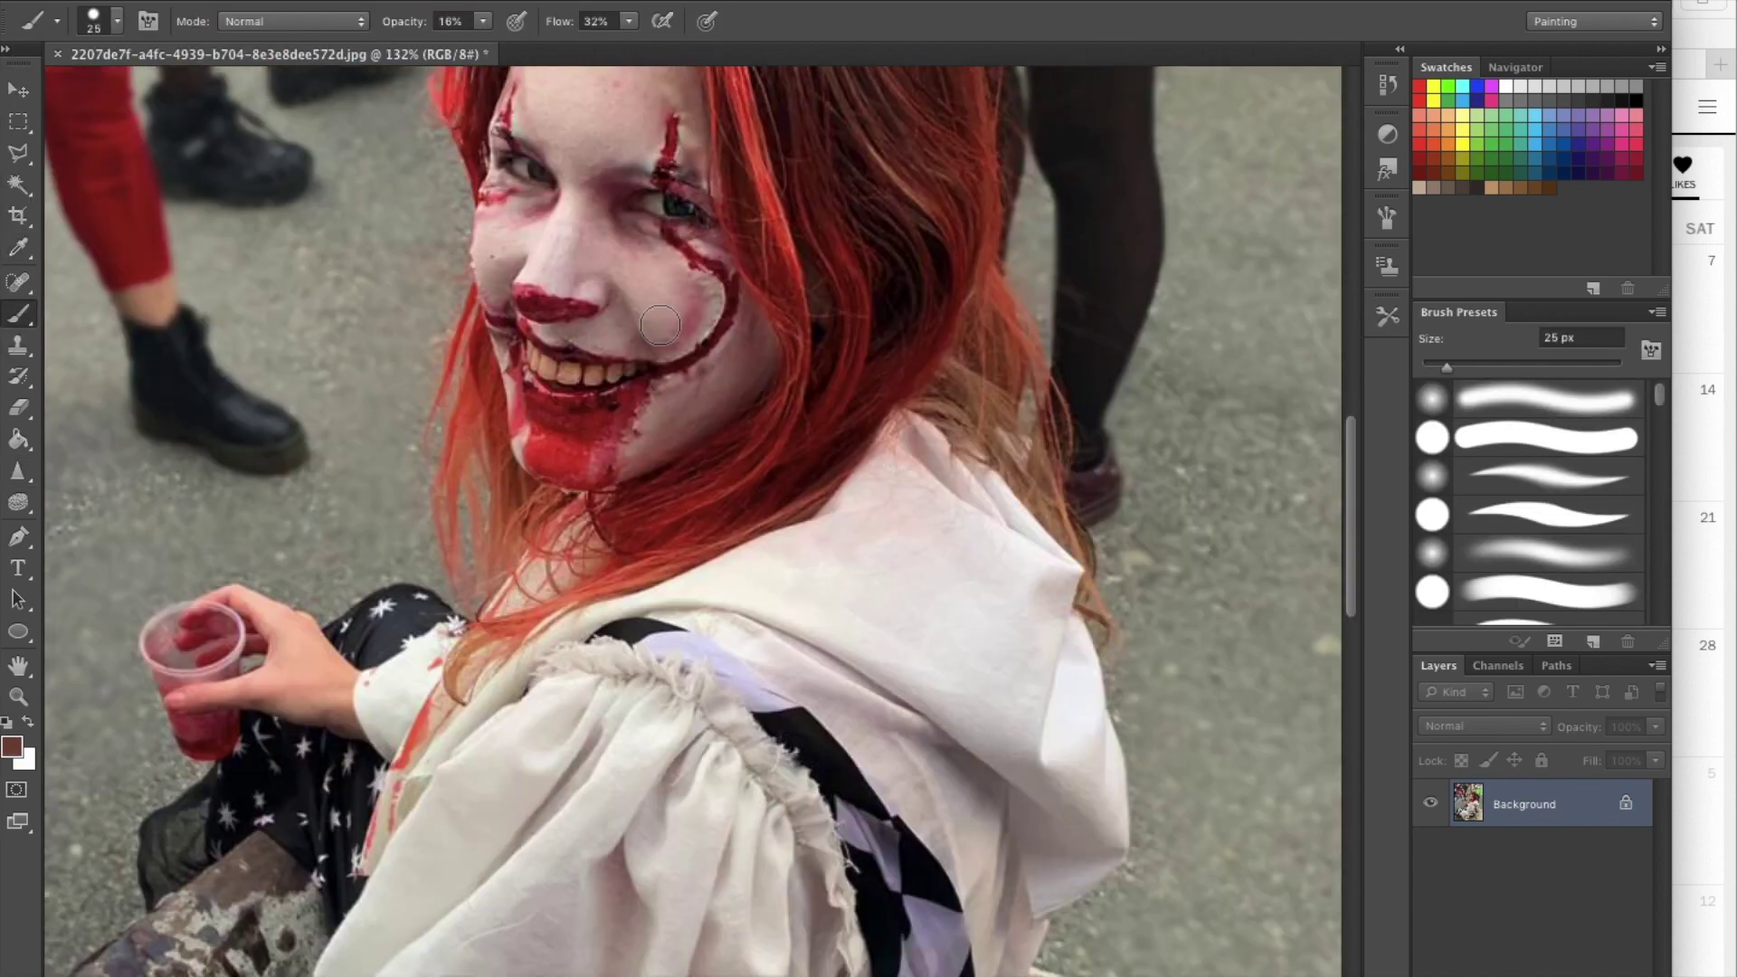
{"action": "scroll", "coordinate": [659, 318], "scroll_direction": "up", "scroll_amount": 6}
{"action": "key", "text": "s"}
{"action": "scroll", "coordinate": [534, 317], "scroll_direction": "down", "scroll_amount": 5}
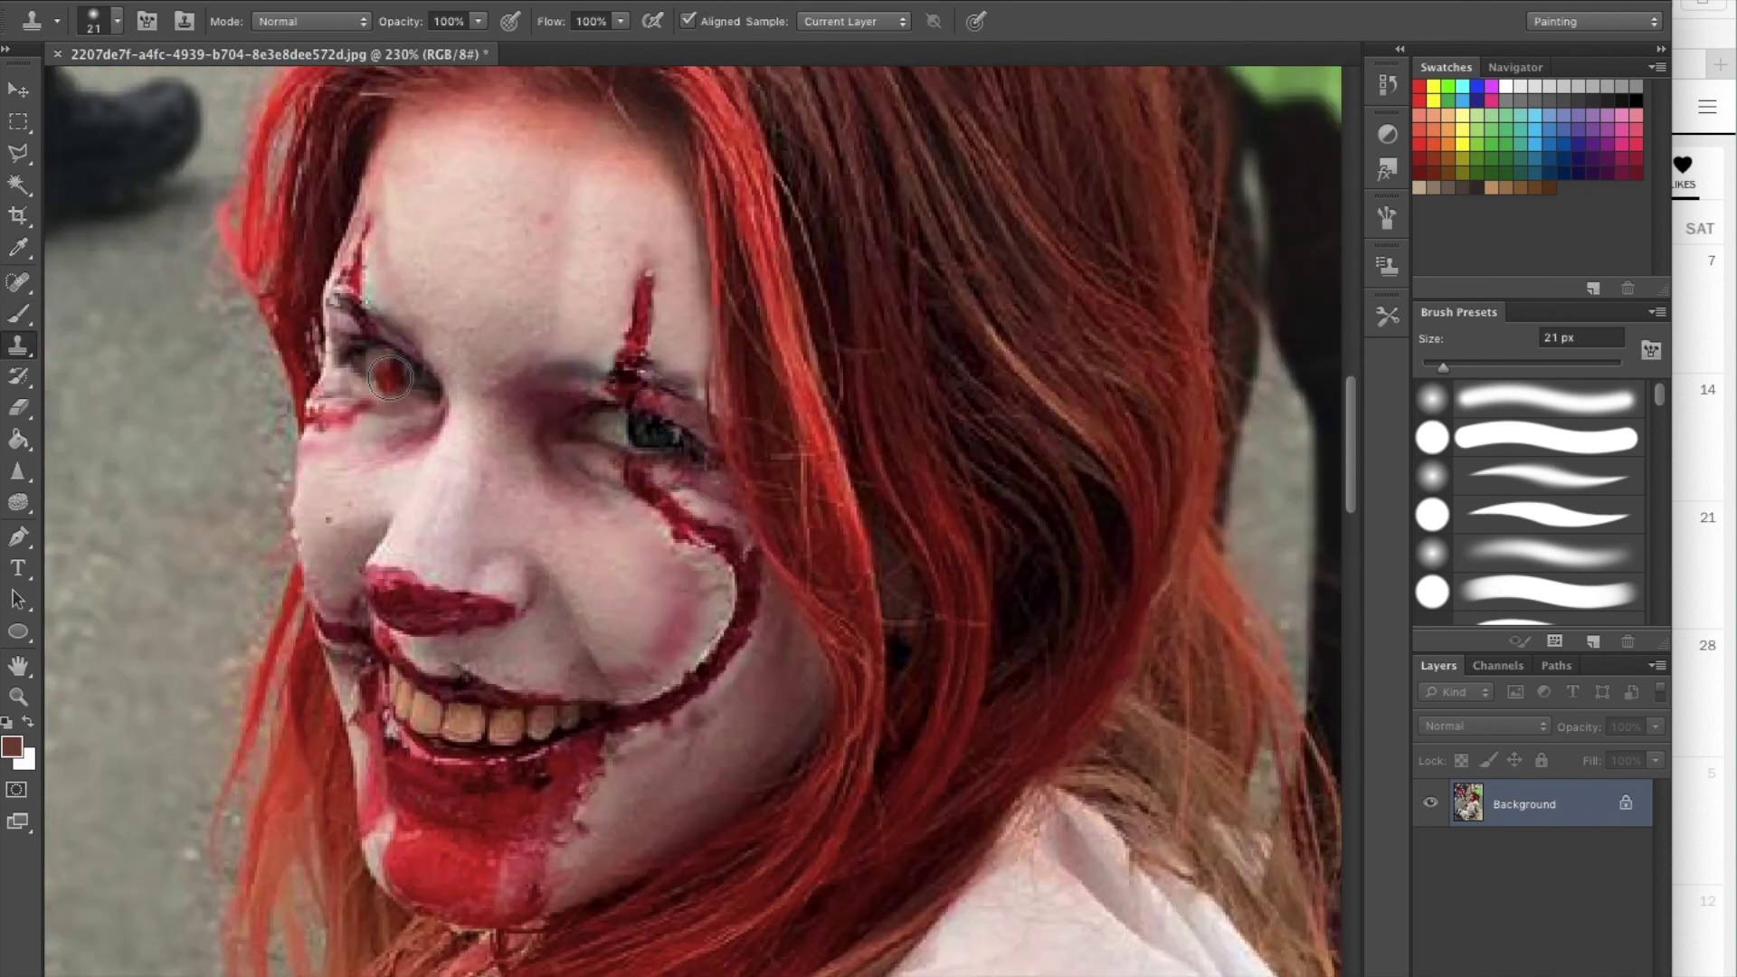
{"action": "key", "text": "b"}
{"action": "scroll", "coordinate": [562, 388], "scroll_direction": "up", "scroll_amount": 5}
{"action": "scroll", "coordinate": [490, 366], "scroll_direction": "down", "scroll_amount": 4}
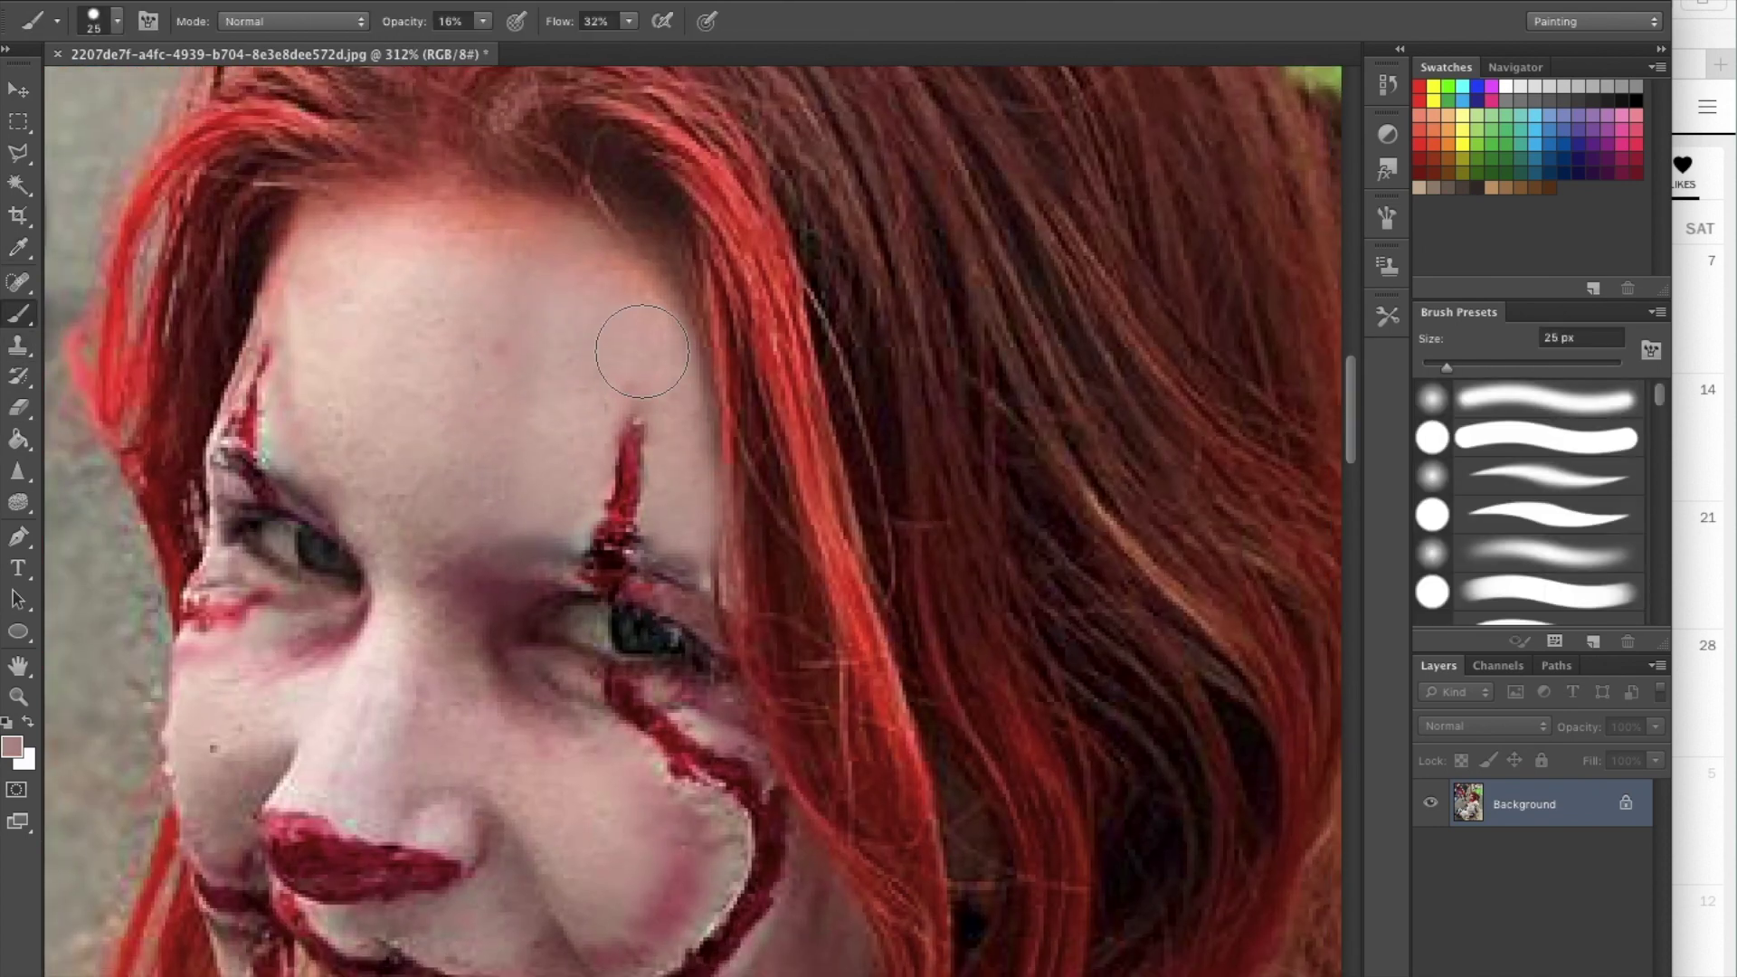
{"action": "scroll", "coordinate": [522, 380], "scroll_direction": "up", "scroll_amount": 4}
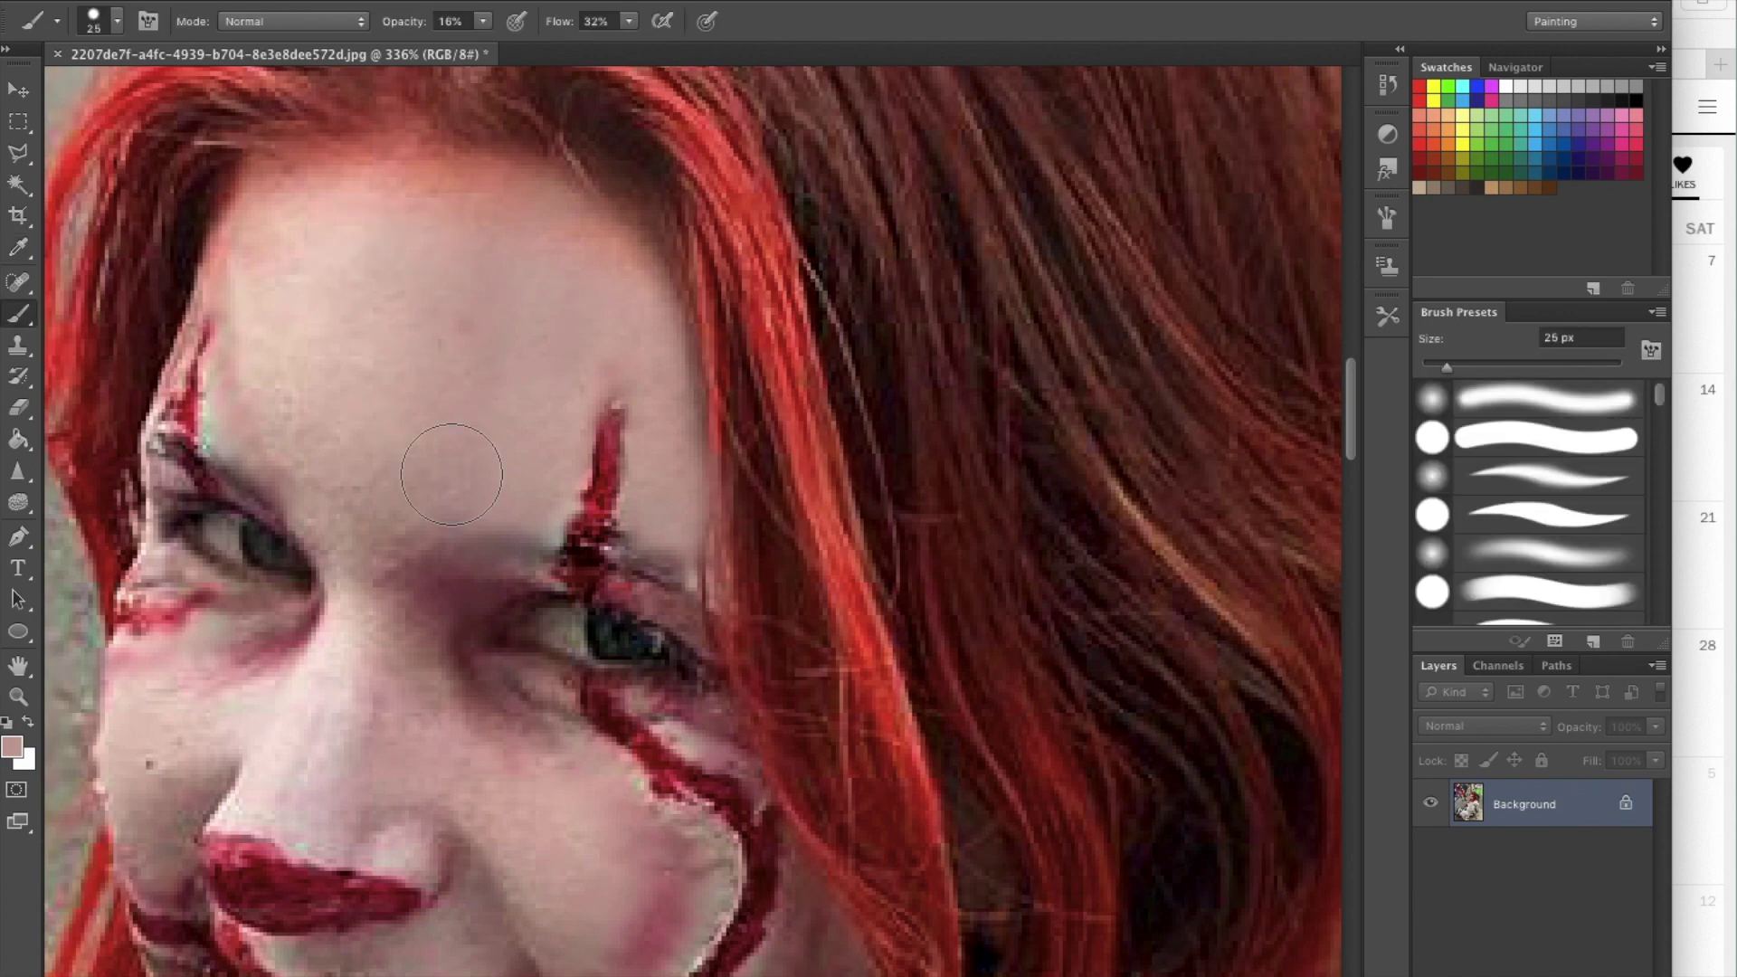
{"action": "scroll", "coordinate": [443, 452], "scroll_direction": "down", "scroll_amount": 4}
{"action": "scroll", "coordinate": [470, 407], "scroll_direction": "up", "scroll_amount": 5}
- Whiten the teeth with a small Sponge, then Dodge them in the Highlights range
{"action": "left_click", "coordinate": [18, 502]}
{"action": "key", "text": "bracketleft"}
{"action": "key", "text": "bracketleft"}
{"action": "key", "text": "bracketleft"}
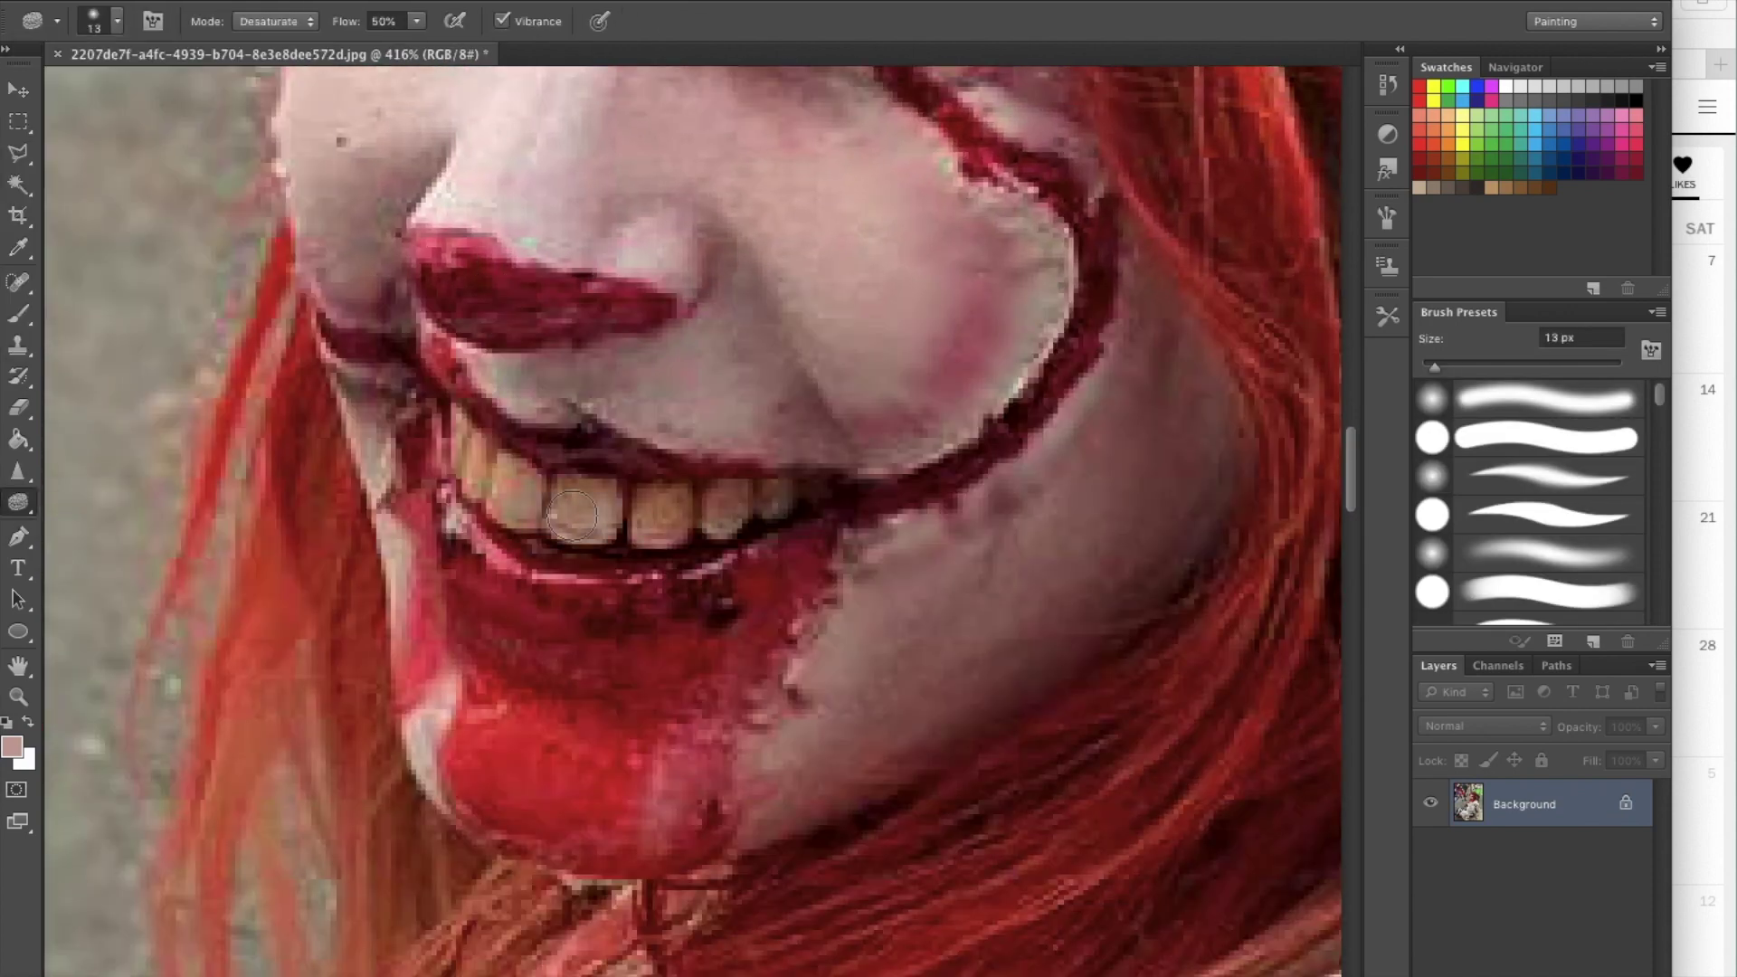
{"action": "left_click", "coordinate": [18, 502]}
{"action": "left_click", "coordinate": [90, 496]}
{"action": "scroll", "coordinate": [705, 509], "scroll_direction": "down", "scroll_amount": 4}
{"action": "scroll", "coordinate": [706, 509], "scroll_direction": "up", "scroll_amount": 4}
{"action": "key", "text": "alt+shift+h"}
{"action": "left_click_drag", "start_coordinate": [705, 509], "coordinate": [659, 524]}
- Brighten the eyes with a 46 px Dodge brush at 10% exposure
{"action": "scroll", "coordinate": [690, 535], "scroll_direction": "down", "scroll_amount": 5}
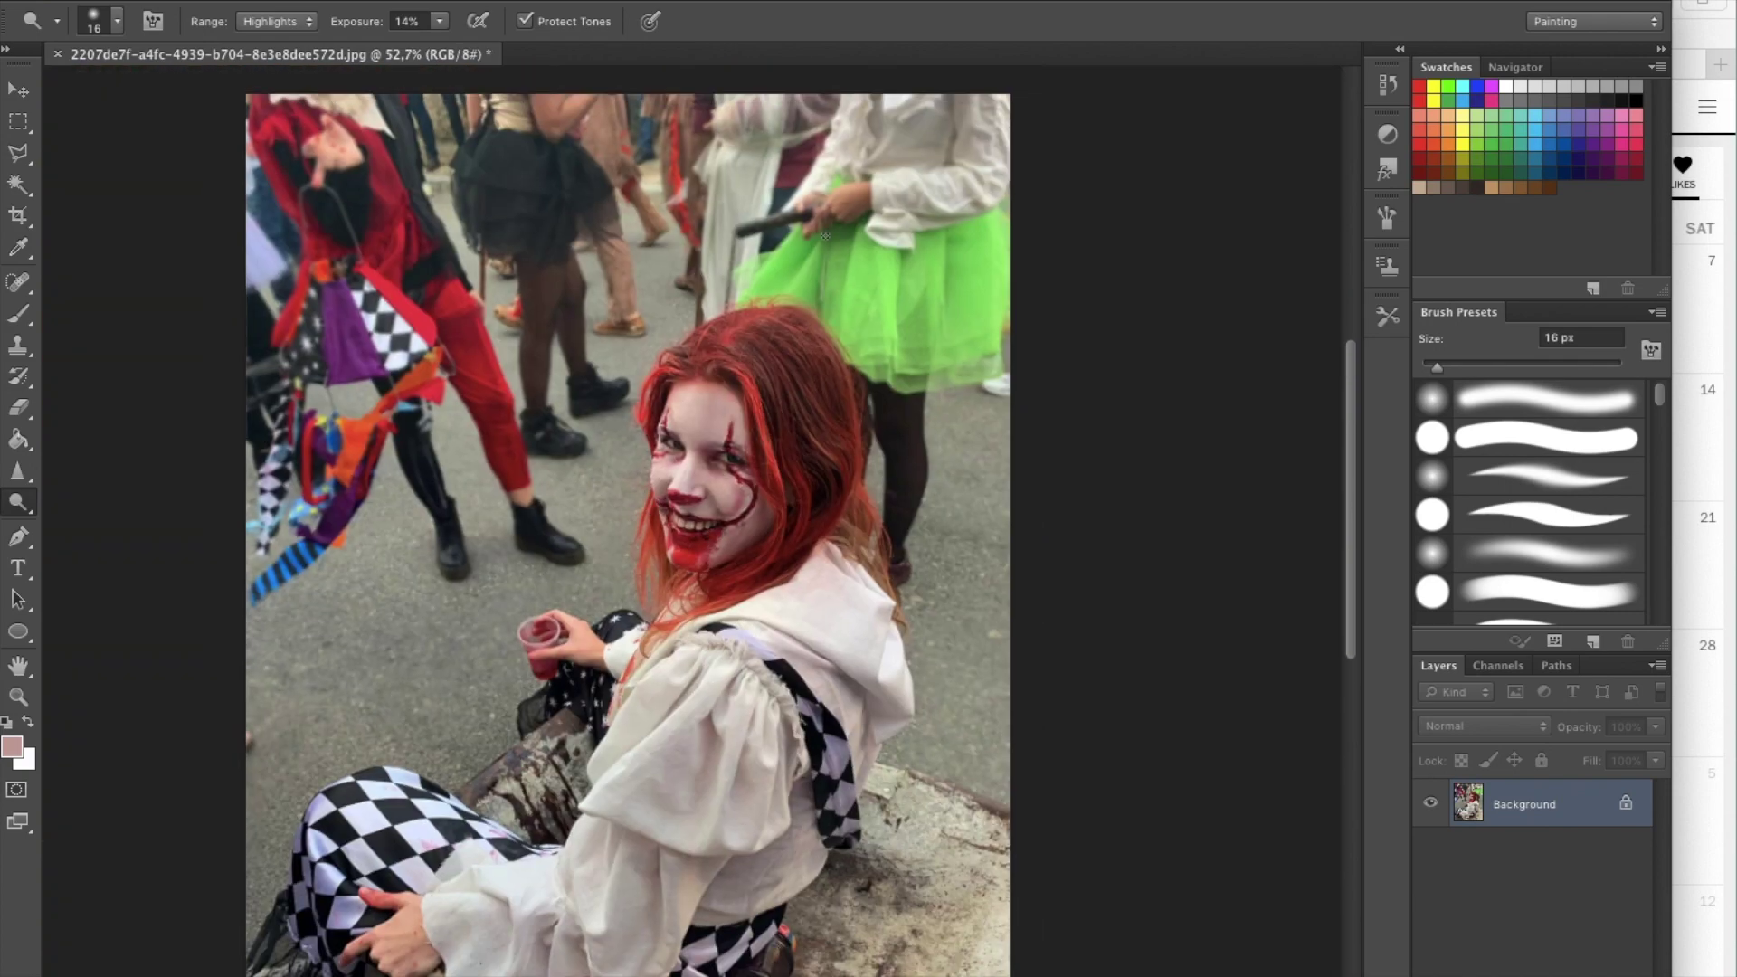
{"action": "scroll", "coordinate": [603, 308], "scroll_direction": "up", "scroll_amount": 4}
{"action": "left_click", "coordinate": [116, 21]}
{"action": "left_click_drag", "start_coordinate": [100, 72], "coordinate": [127, 72]}
{"action": "key", "text": "1"}
{"action": "scroll", "coordinate": [788, 229], "scroll_direction": "up", "scroll_amount": 2}
{"action": "scroll", "coordinate": [788, 230], "scroll_direction": "down", "scroll_amount": 3}
{"action": "scroll", "coordinate": [989, 310], "scroll_direction": "down", "scroll_amount": 5}
{"action": "scroll", "coordinate": [1074, 387], "scroll_direction": "up", "scroll_amount": 6}
- Set up a 100 px Brush in Color Burn mode
{"action": "key", "text": "b"}
{"action": "left_click", "coordinate": [862, 403], "text": "alt"}
{"action": "left_click", "coordinate": [294, 21]}
{"action": "left_click", "coordinate": [272, 127]}
{"action": "left_click", "coordinate": [116, 21]}
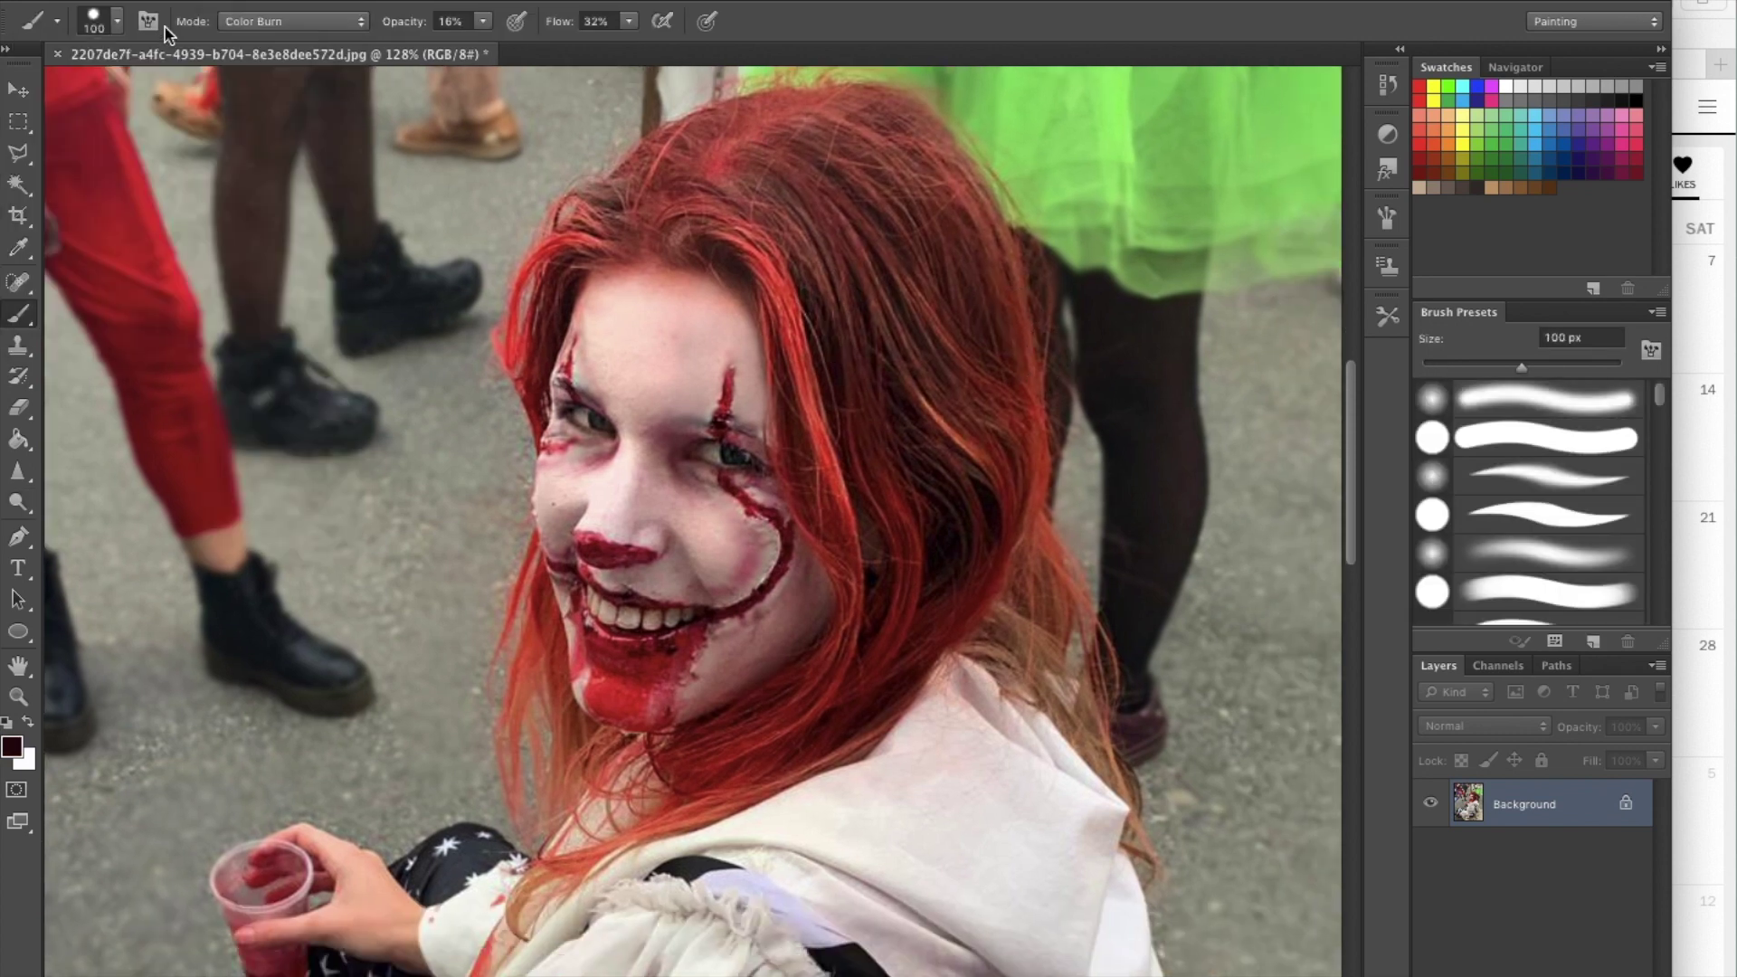
- Darken the clown's hair with Color Burn brush strokes
{"action": "left_click_drag", "start_coordinate": [904, 136], "coordinate": [774, 716]}
{"action": "left_click_drag", "start_coordinate": [1040, 543], "coordinate": [840, 388]}
{"action": "scroll", "coordinate": [840, 387], "scroll_direction": "down", "scroll_amount": 3}
{"action": "scroll", "coordinate": [872, 600], "scroll_direction": "up", "scroll_amount": 3}
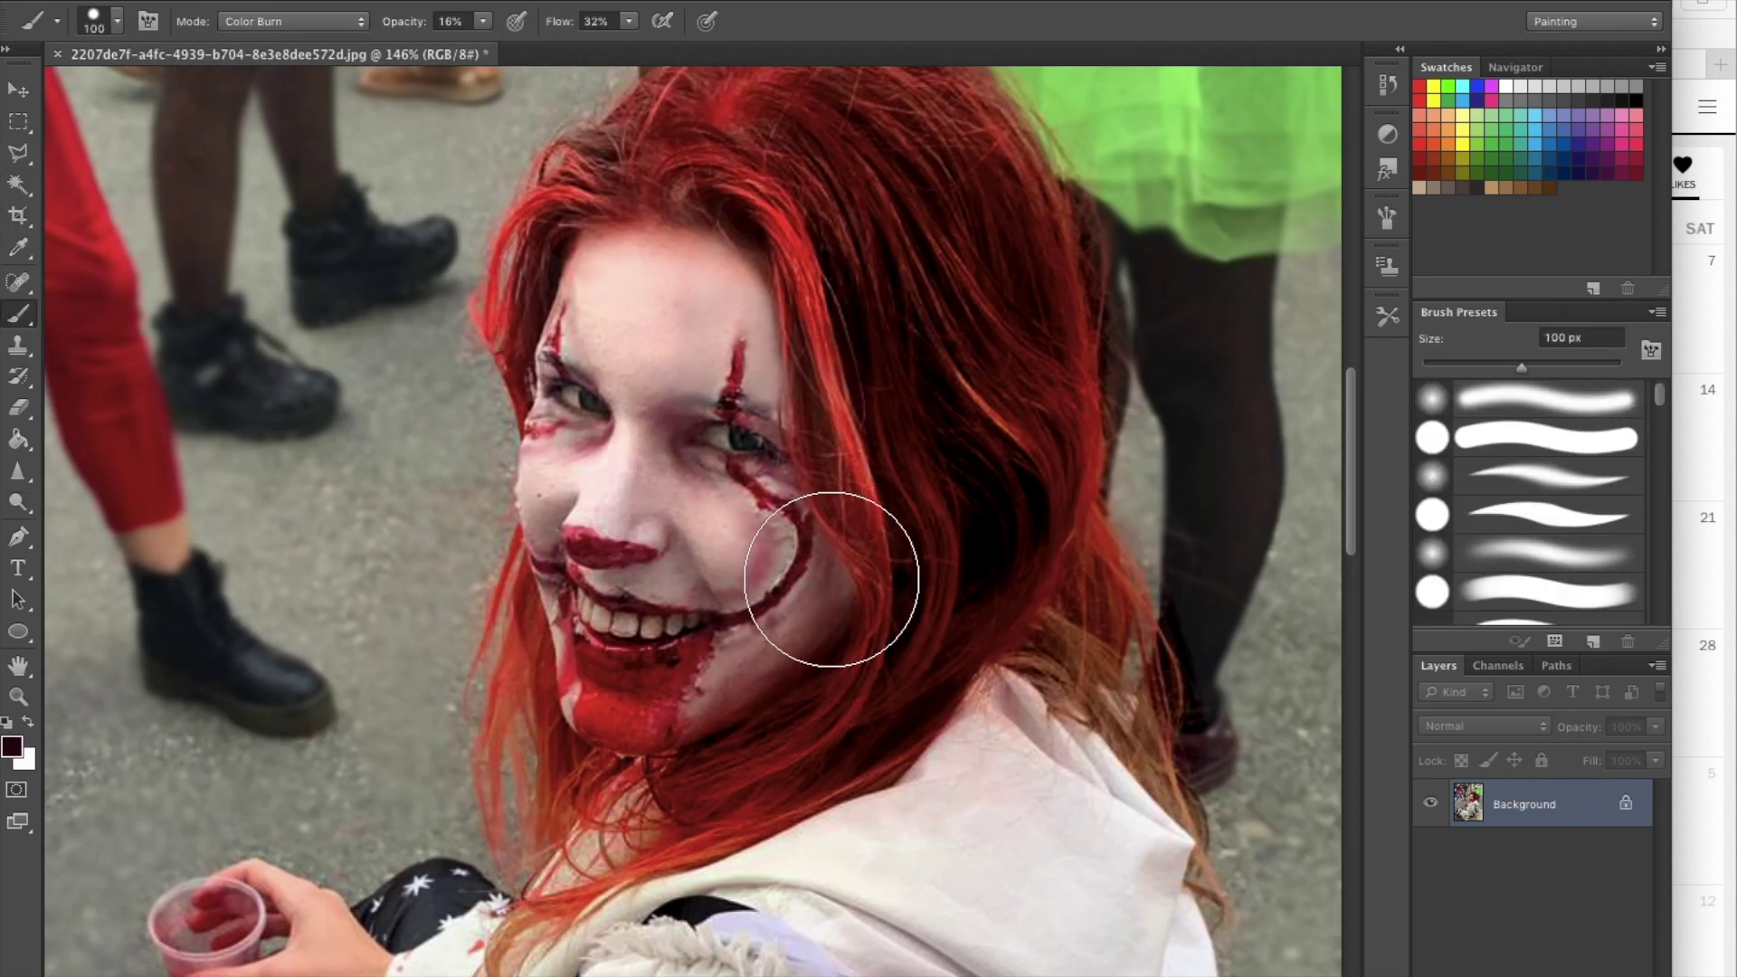
{"action": "scroll", "coordinate": [833, 573], "scroll_direction": "up", "scroll_amount": 2}
- Darken the mouth and jaw makeup with a 33 px brush at 9% opacity
{"action": "key", "text": "0"}
{"action": "key", "text": "9"}
{"action": "mouse_move", "coordinate": [440, 411]}
{"action": "left_mouse_down"}
{"action": "mouse_move", "coordinate": [845, 361]}
{"action": "mouse_move", "coordinate": [736, 729]}
{"action": "left_mouse_up"}
{"action": "scroll", "coordinate": [736, 729], "scroll_direction": "down", "scroll_amount": 3}
{"action": "scroll", "coordinate": [419, 665], "scroll_direction": "down", "scroll_amount": 2}
{"action": "scroll", "coordinate": [419, 664], "scroll_direction": "up", "scroll_amount": 3}
{"action": "scroll", "coordinate": [419, 665], "scroll_direction": "up", "scroll_amount": 1}
- Shrink the brush to 14 px and make red the foreground paint colour
{"action": "key", "text": "bracketleft"}
{"action": "key", "text": "bracketleft"}
{"action": "scroll", "coordinate": [1160, 202], "scroll_direction": "down", "scroll_amount": 2}
{"action": "scroll", "coordinate": [1055, 594], "scroll_direction": "up", "scroll_amount": 3}
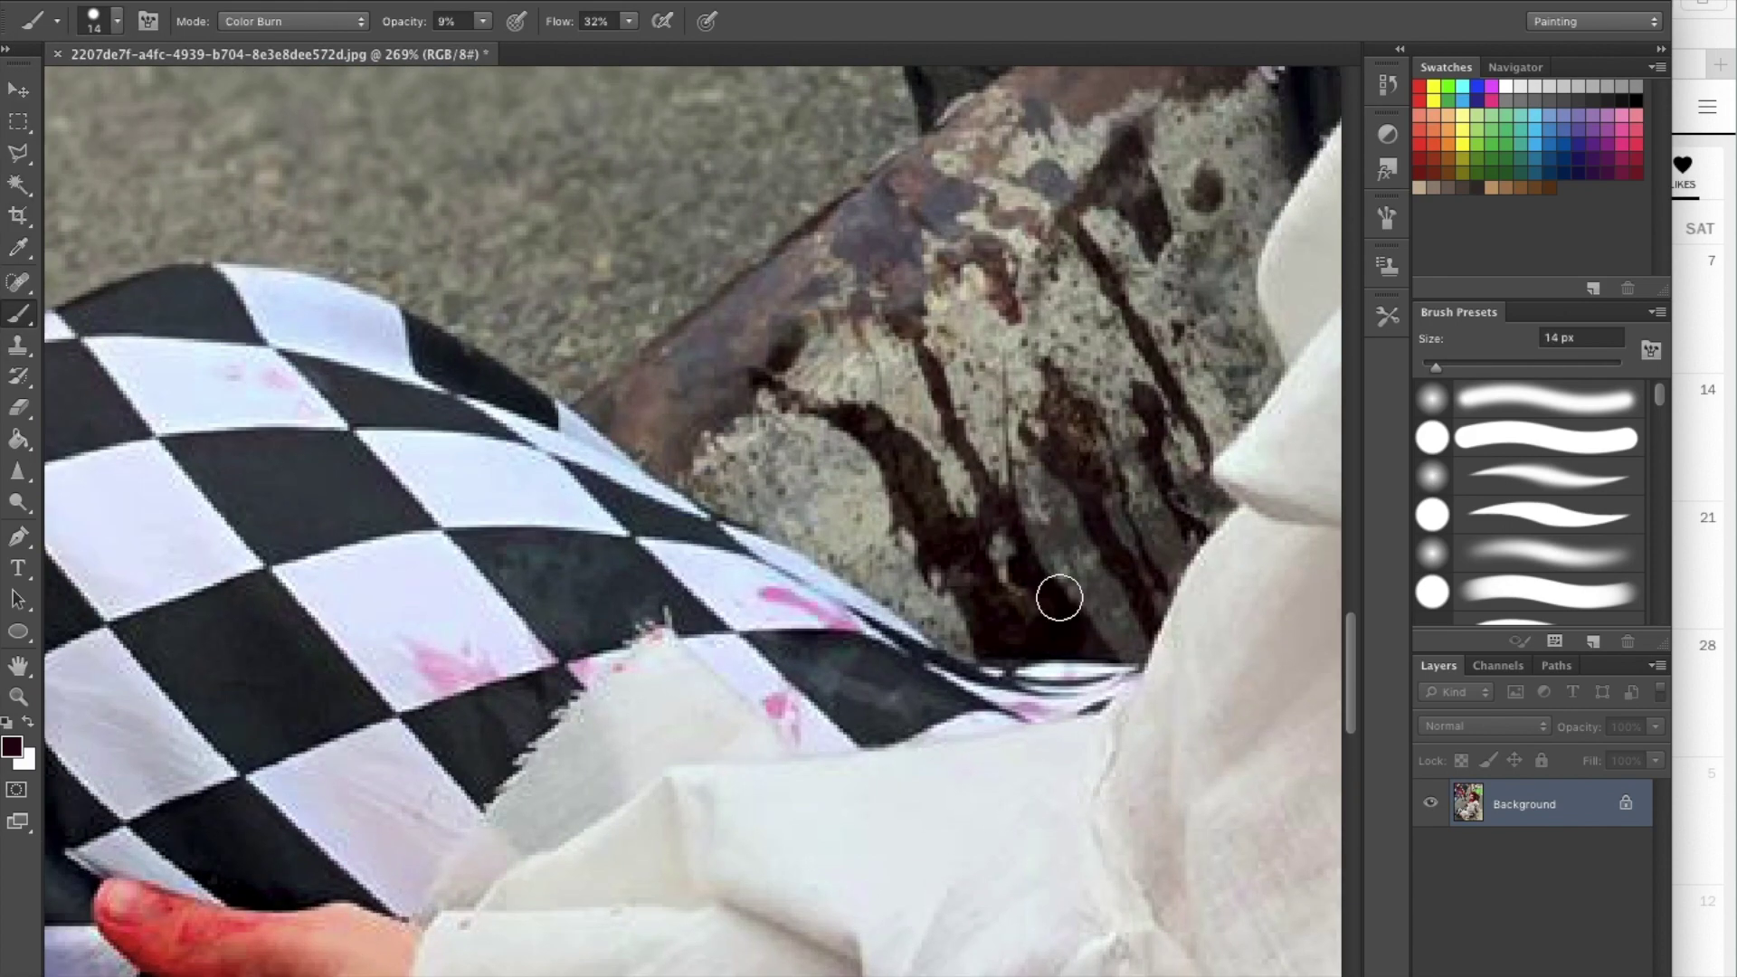
{"action": "key", "text": "i"}
{"action": "key", "text": "Return"}
{"action": "scroll", "coordinate": [644, 364], "scroll_direction": "down", "scroll_amount": 3}
{"action": "scroll", "coordinate": [643, 364], "scroll_direction": "down", "scroll_amount": 2}
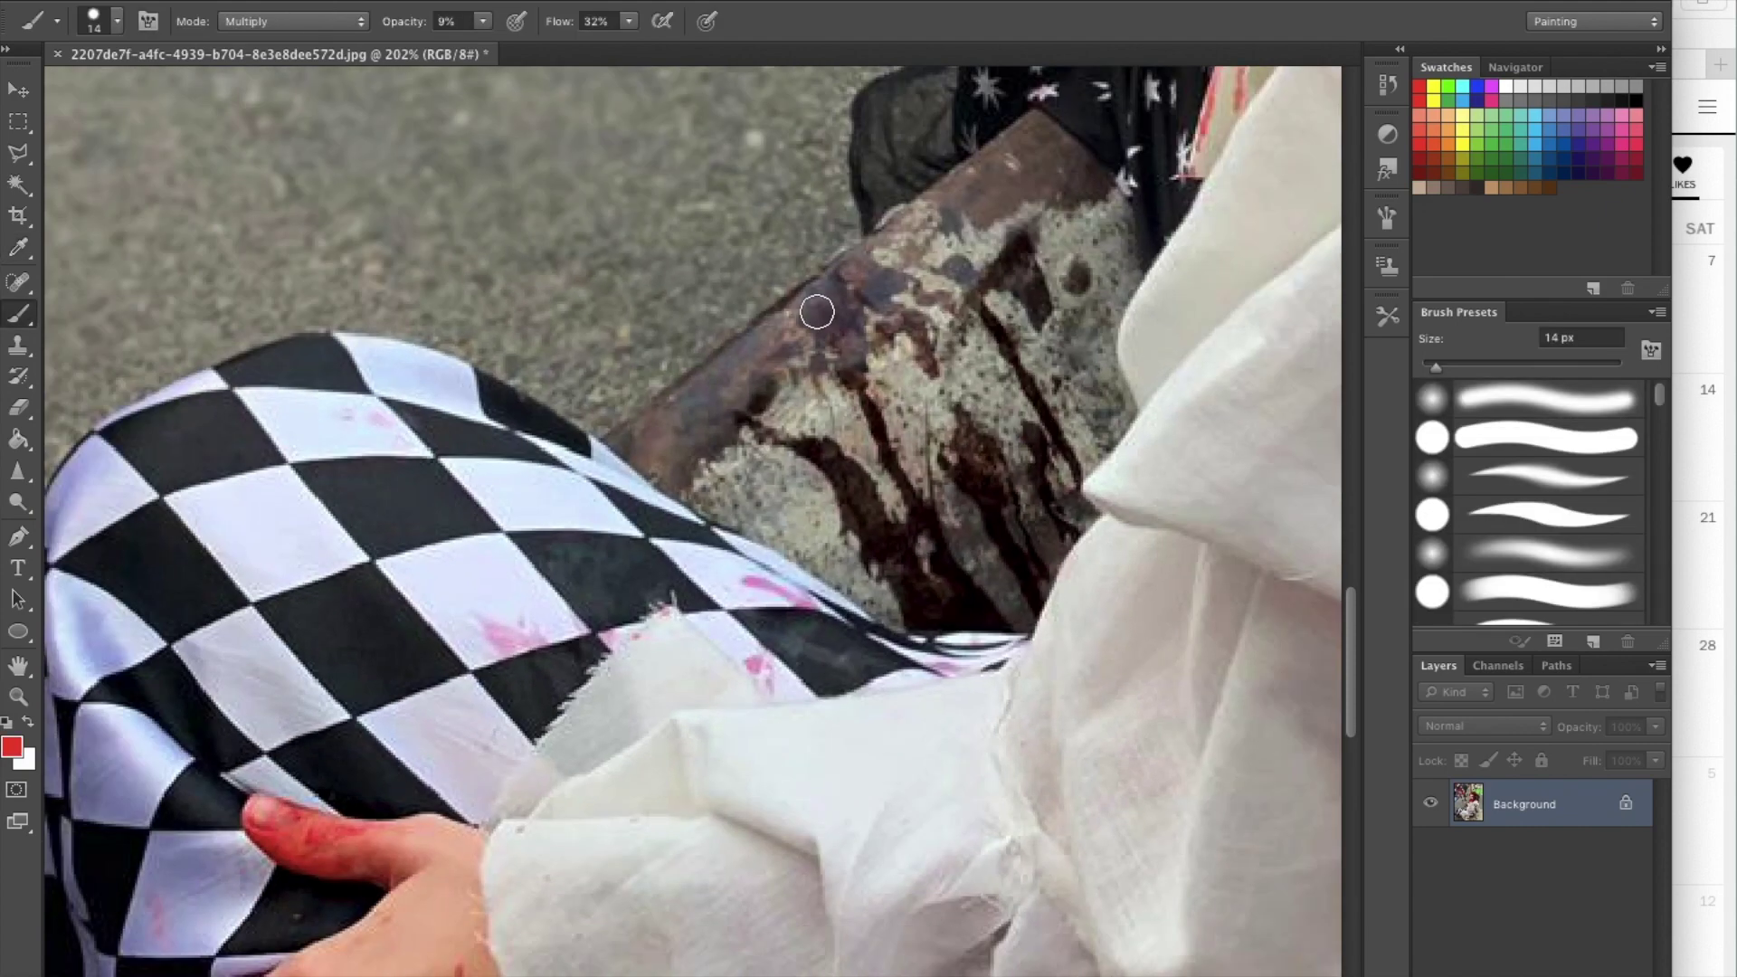
{"action": "key", "text": "b"}
{"action": "scroll", "coordinate": [643, 363], "scroll_direction": "up", "scroll_amount": 3}
- Set the red brush to Color Burn at 25% opacity and 40 px
{"action": "left_click", "coordinate": [292, 20]}
{"action": "left_click", "coordinate": [271, 104]}
{"action": "left_click", "coordinate": [116, 21]}
{"action": "key", "text": "2"}
{"action": "key", "text": "5"}
- Deepen the bench blood stains, switch to Multiply, and duplicate the layer with Ctrl+J
{"action": "scroll", "coordinate": [542, 659], "scroll_direction": "down", "scroll_amount": 5}
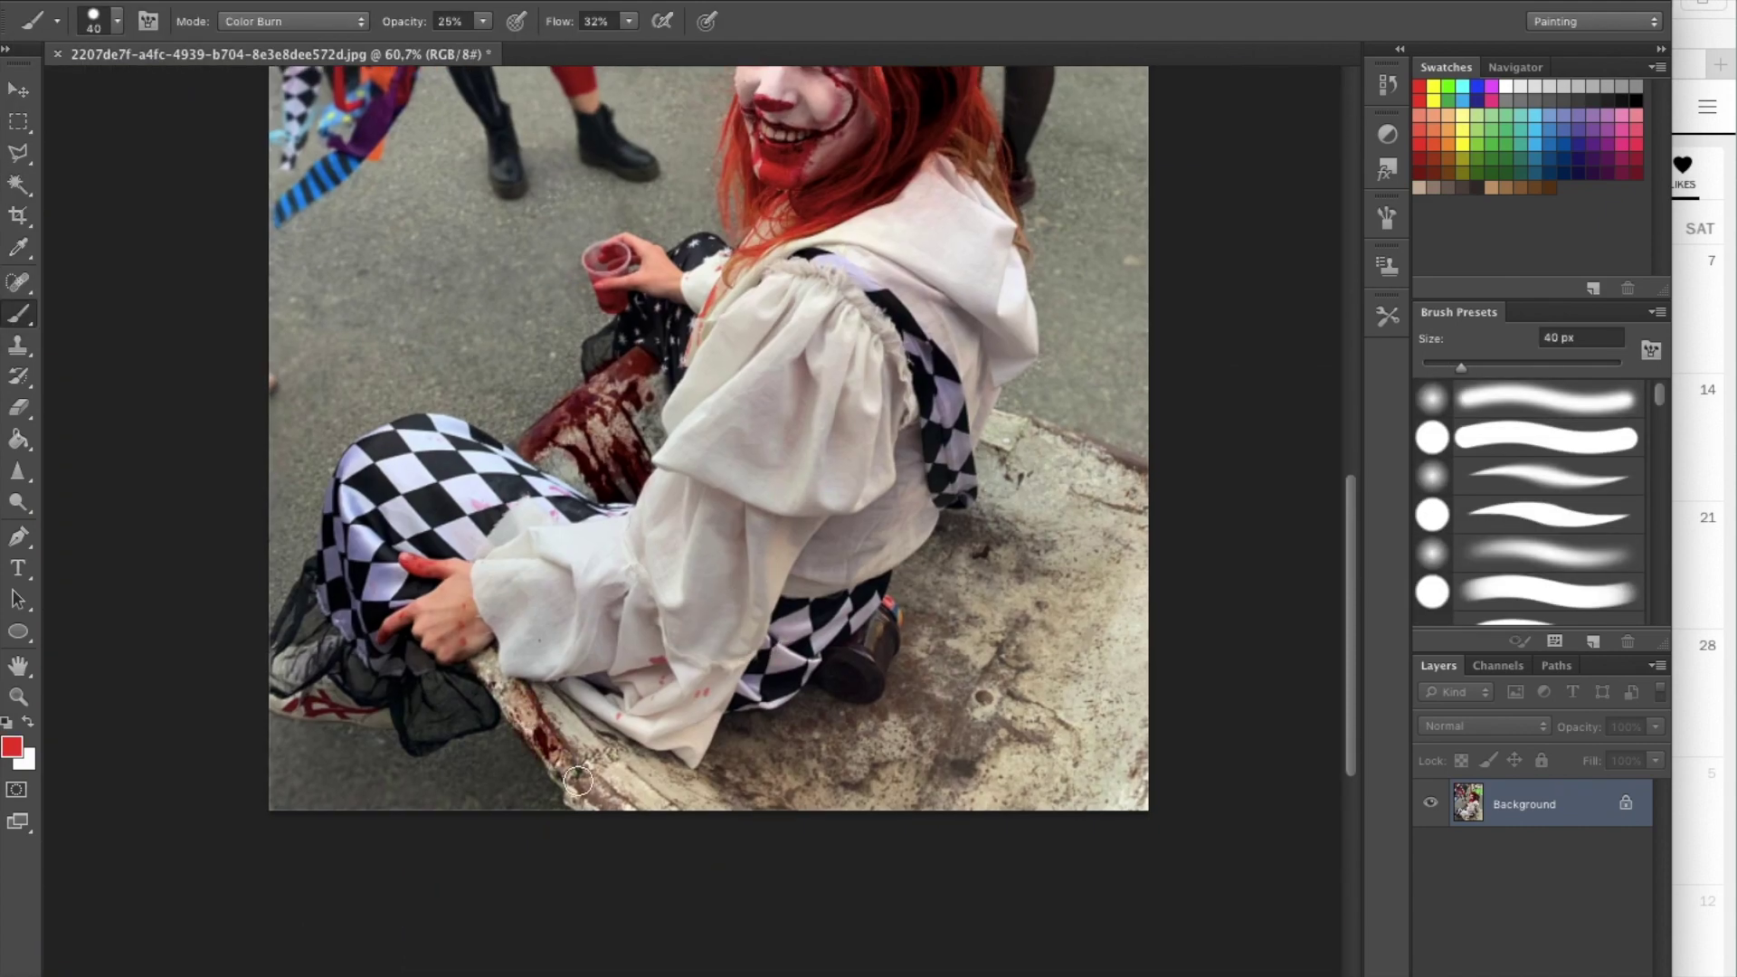
{"action": "scroll", "coordinate": [561, 751], "scroll_direction": "up", "scroll_amount": 2}
{"action": "scroll", "coordinate": [583, 862], "scroll_direction": "up", "scroll_amount": 1}
{"action": "scroll", "coordinate": [995, 452], "scroll_direction": "up", "scroll_amount": 3}
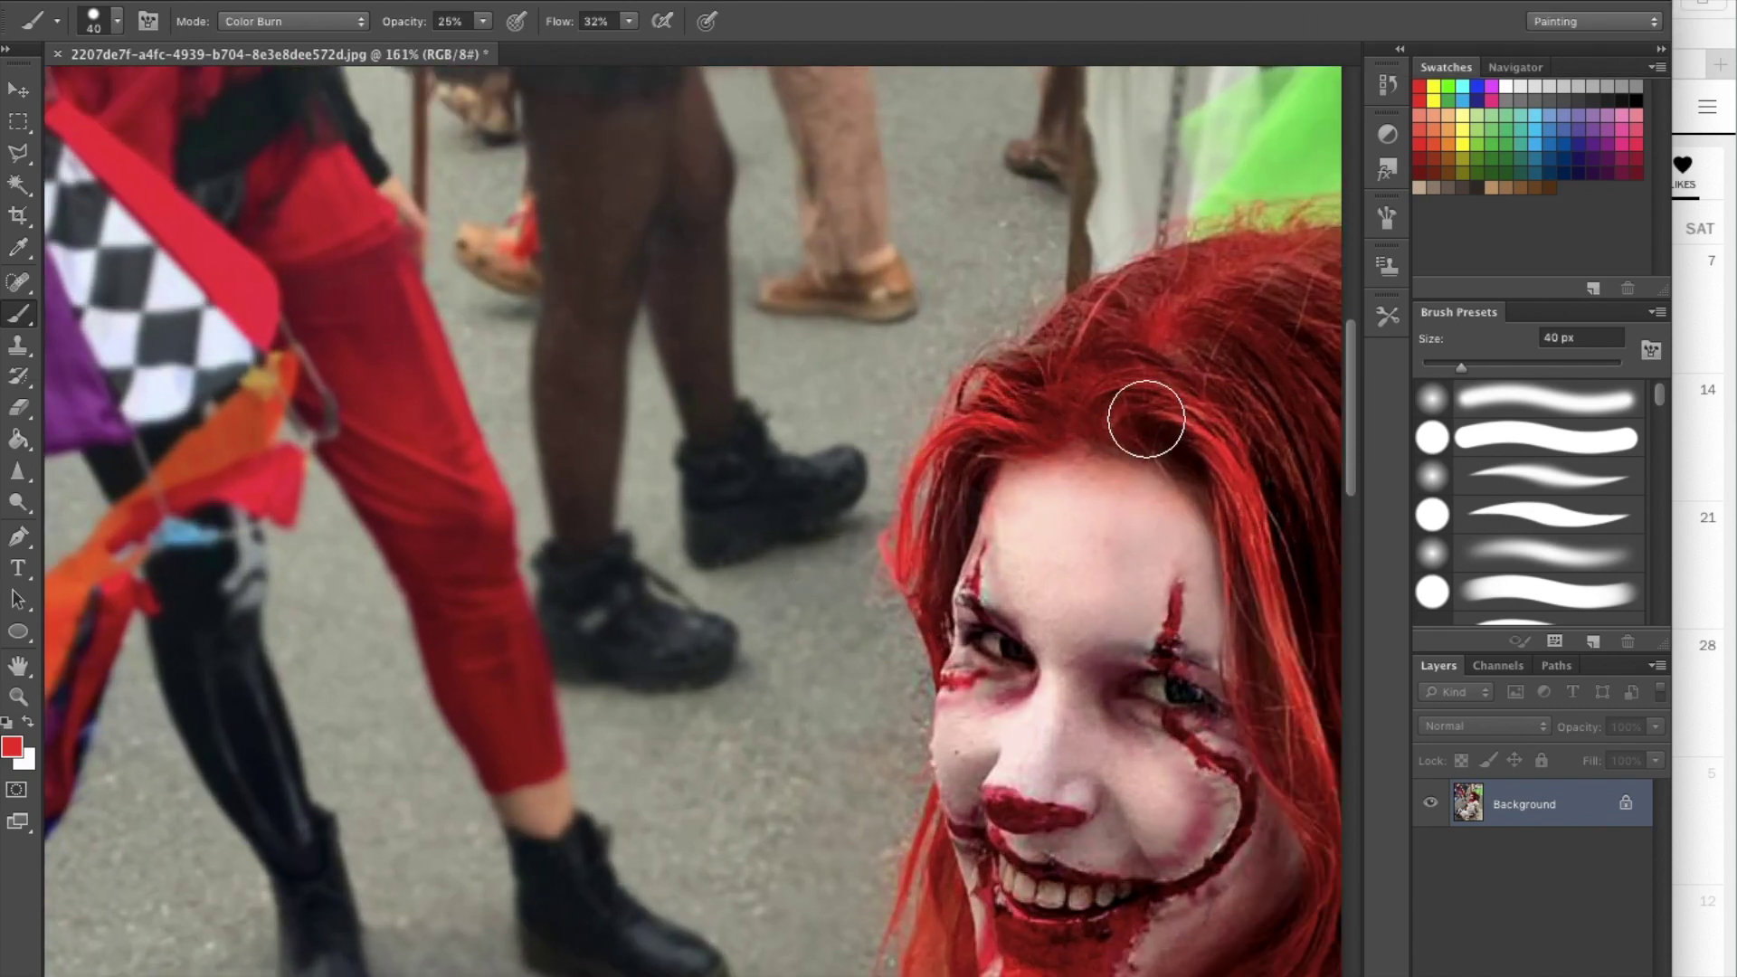
{"action": "scroll", "coordinate": [1024, 378], "scroll_direction": "right", "scroll_amount": 3}
{"action": "scroll", "coordinate": [1176, 769], "scroll_direction": "down", "scroll_amount": 2}
{"action": "scroll", "coordinate": [806, 497], "scroll_direction": "up", "scroll_amount": 2}
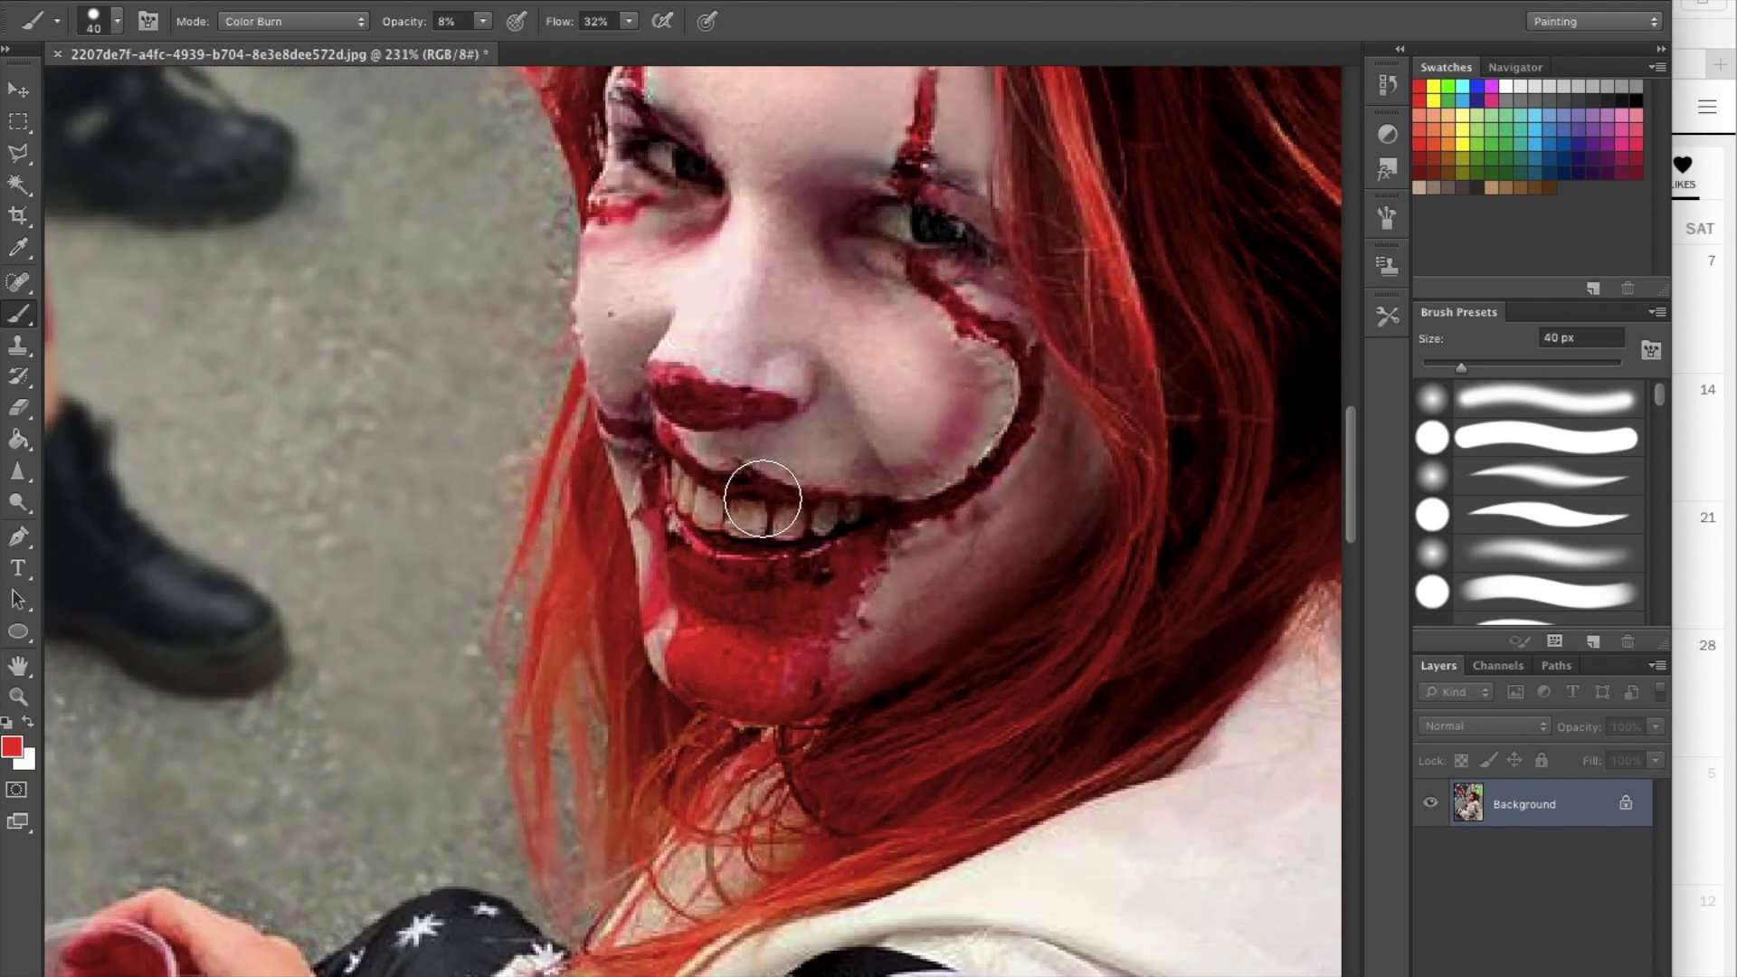
{"action": "scroll", "coordinate": [905, 452], "scroll_direction": "up", "scroll_amount": 1}
{"action": "key", "text": "shift+alt+m"}
{"action": "key", "text": "ctrl+j"}
- Scroll over the face on the Background copy, darkening mouth, teeth edges and eye makeup
{"action": "scroll", "coordinate": [751, 497], "scroll_direction": "up", "scroll_amount": 1}
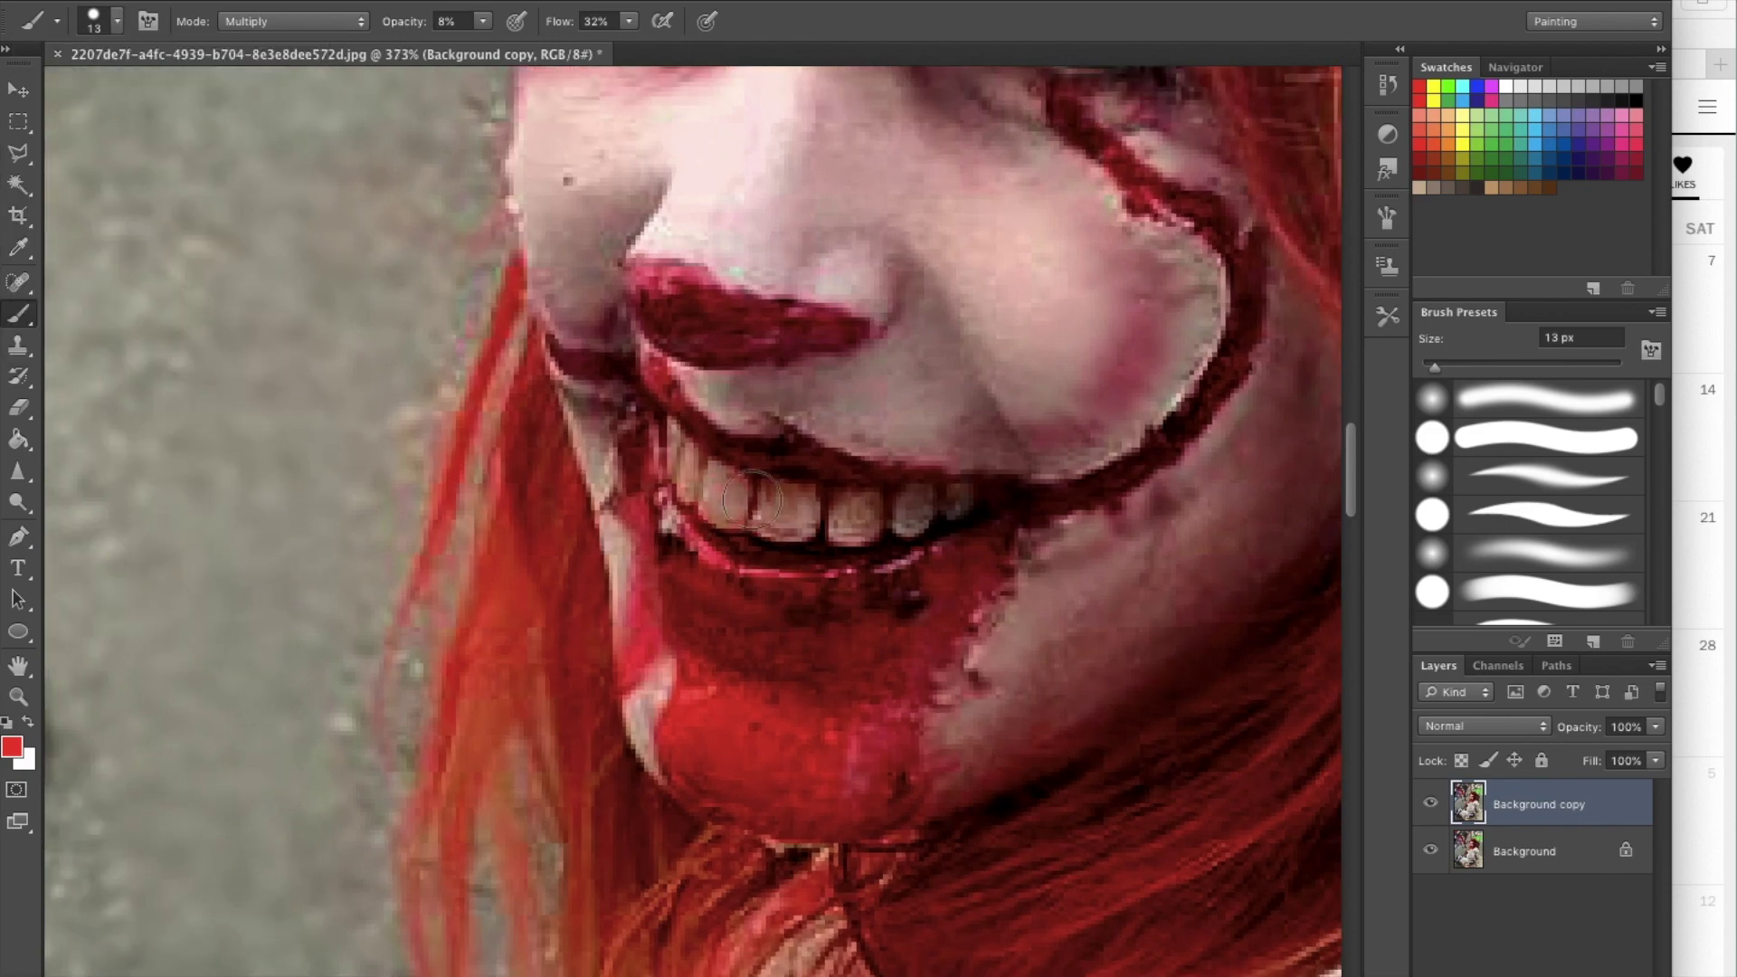
{"action": "scroll", "coordinate": [823, 551], "scroll_direction": "down", "scroll_amount": 2}
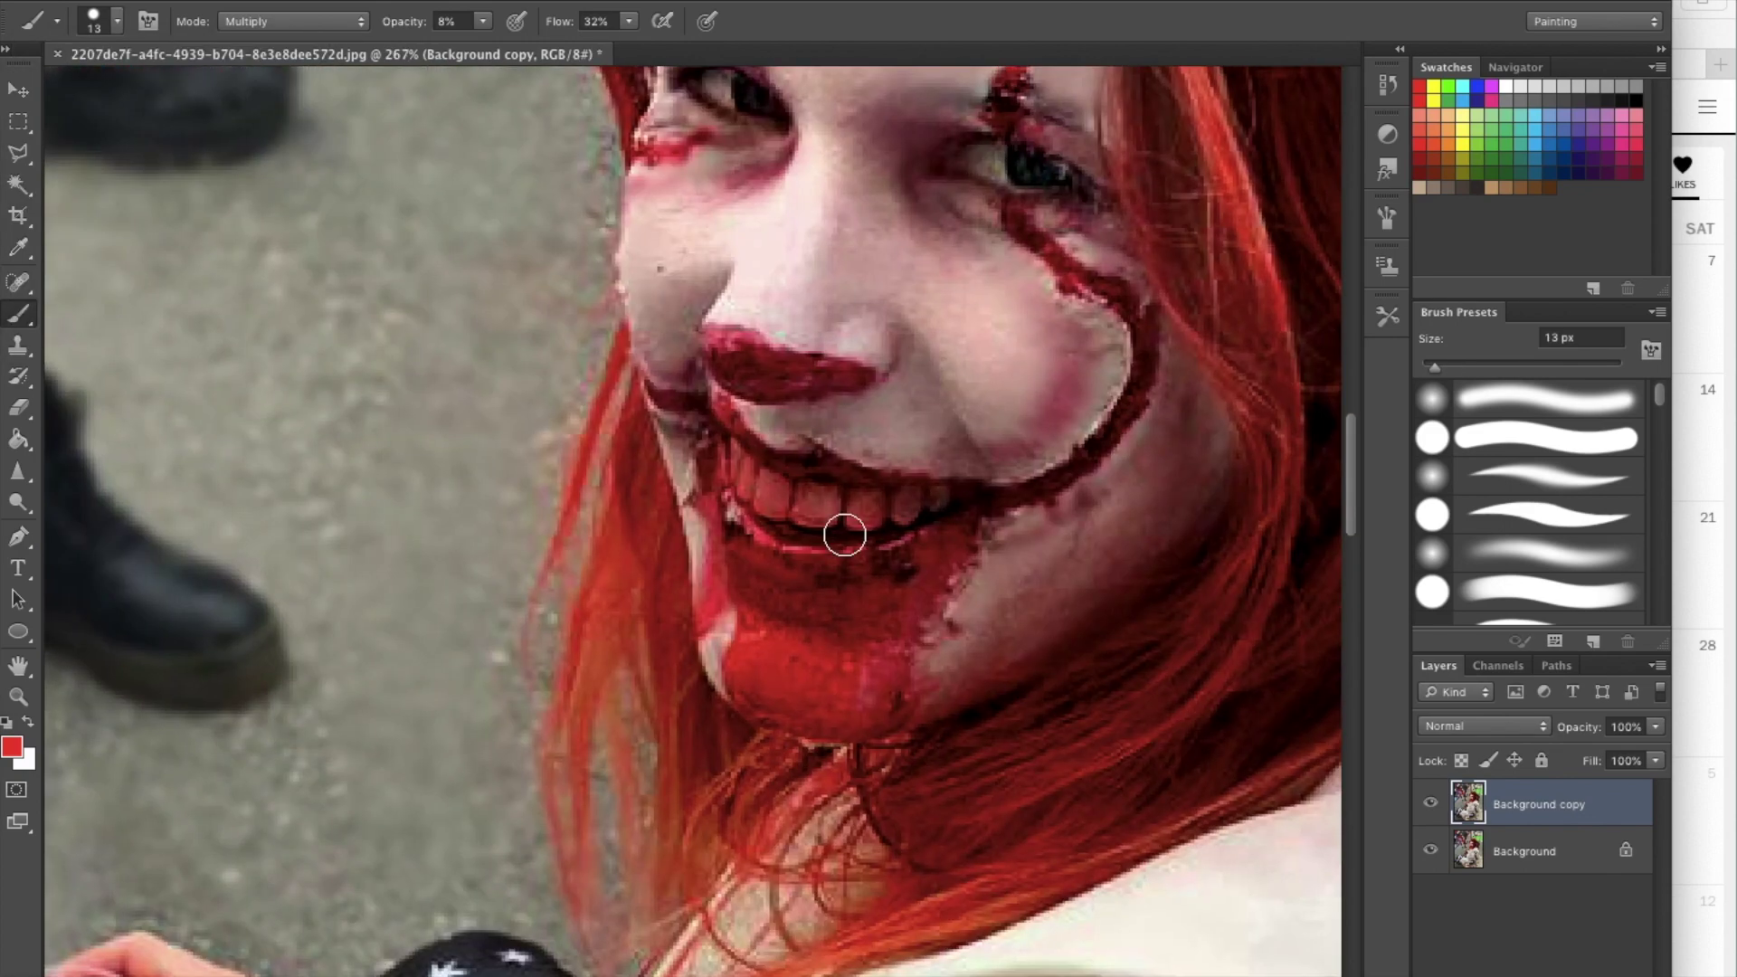
{"action": "scroll", "coordinate": [887, 514], "scroll_direction": "down", "scroll_amount": 1}
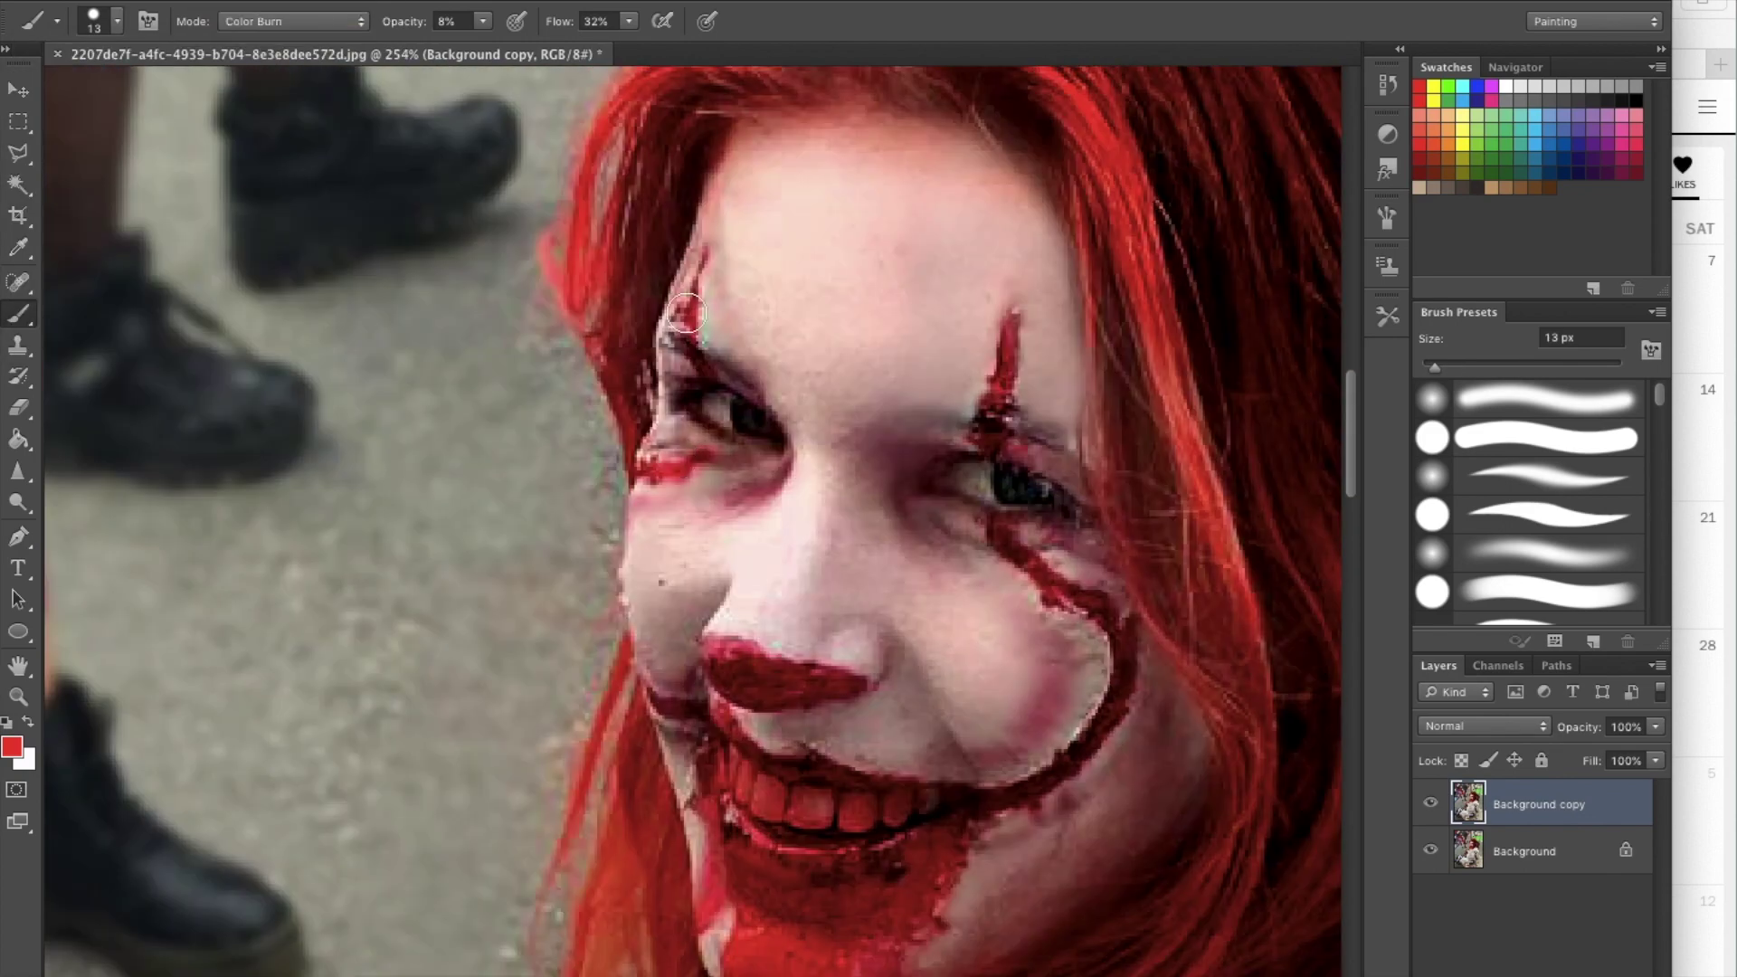
{"action": "scroll", "coordinate": [1097, 593], "scroll_direction": "down", "scroll_amount": 1}
{"action": "scroll", "coordinate": [822, 523], "scroll_direction": "down", "scroll_amount": 1}
{"action": "scroll", "coordinate": [145, 772], "scroll_direction": "down", "scroll_amount": 1}
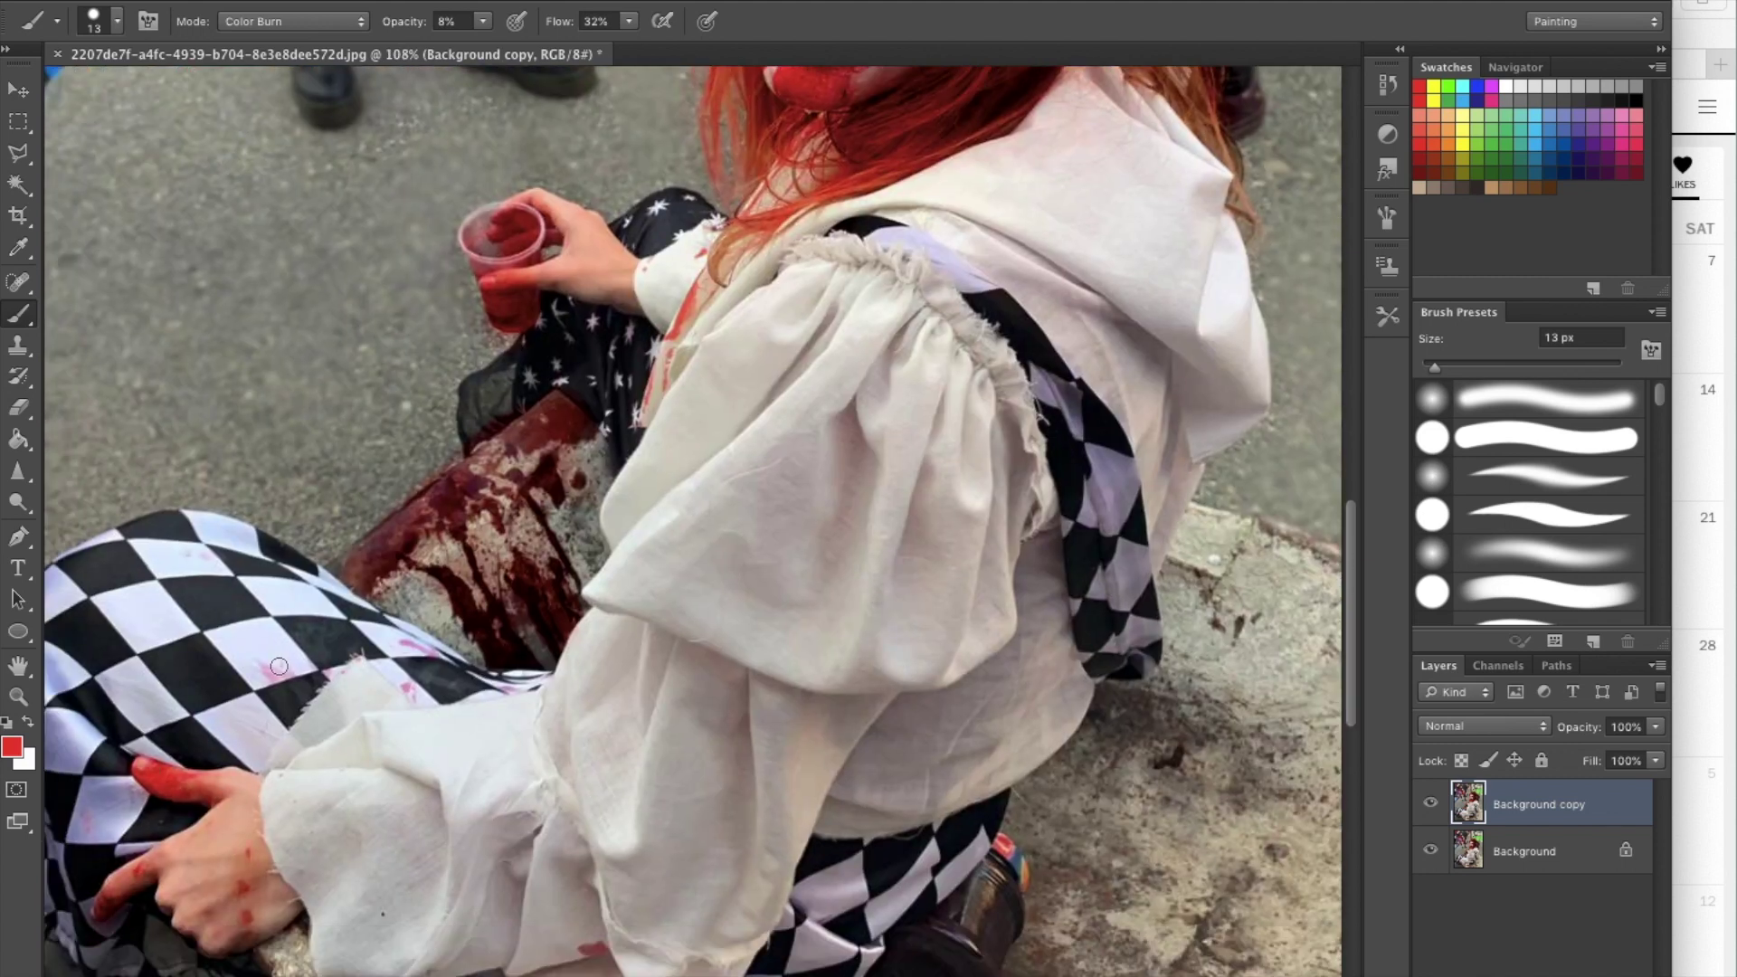
{"action": "scroll", "coordinate": [363, 181], "scroll_direction": "down", "scroll_amount": 4}
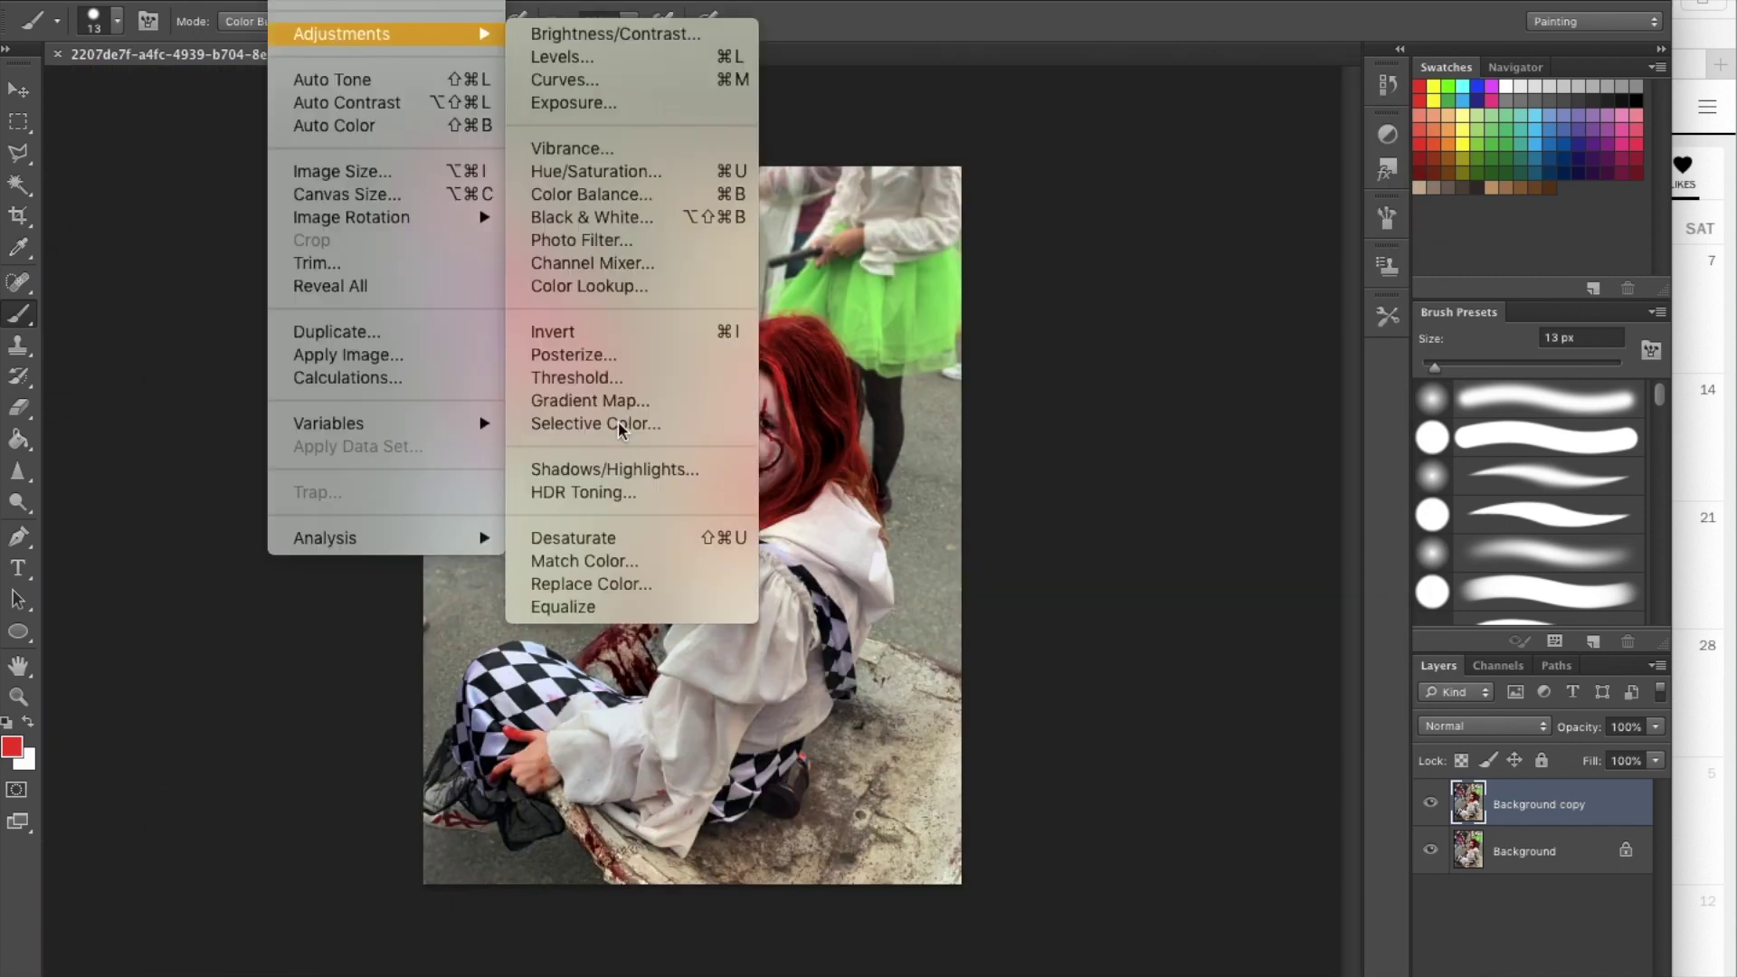
- In Selective Color Greens, set Black to +99, raise Magenta and lower Cyan
{"action": "left_click", "coordinate": [618, 416]}
{"action": "left_click_drag", "start_coordinate": [1306, 476], "coordinate": [1437, 475]}
{"action": "left_click_drag", "start_coordinate": [1176, 281], "coordinate": [1408, 277]}
{"action": "left_click_drag", "start_coordinate": [1306, 346], "coordinate": [1434, 347]}
{"action": "mouse_move", "coordinate": [1435, 280]}
{"action": "left_mouse_down"}
{"action": "mouse_move", "coordinate": [1212, 281]}
{"action": "mouse_move", "coordinate": [1422, 284]}
{"action": "left_mouse_up"}
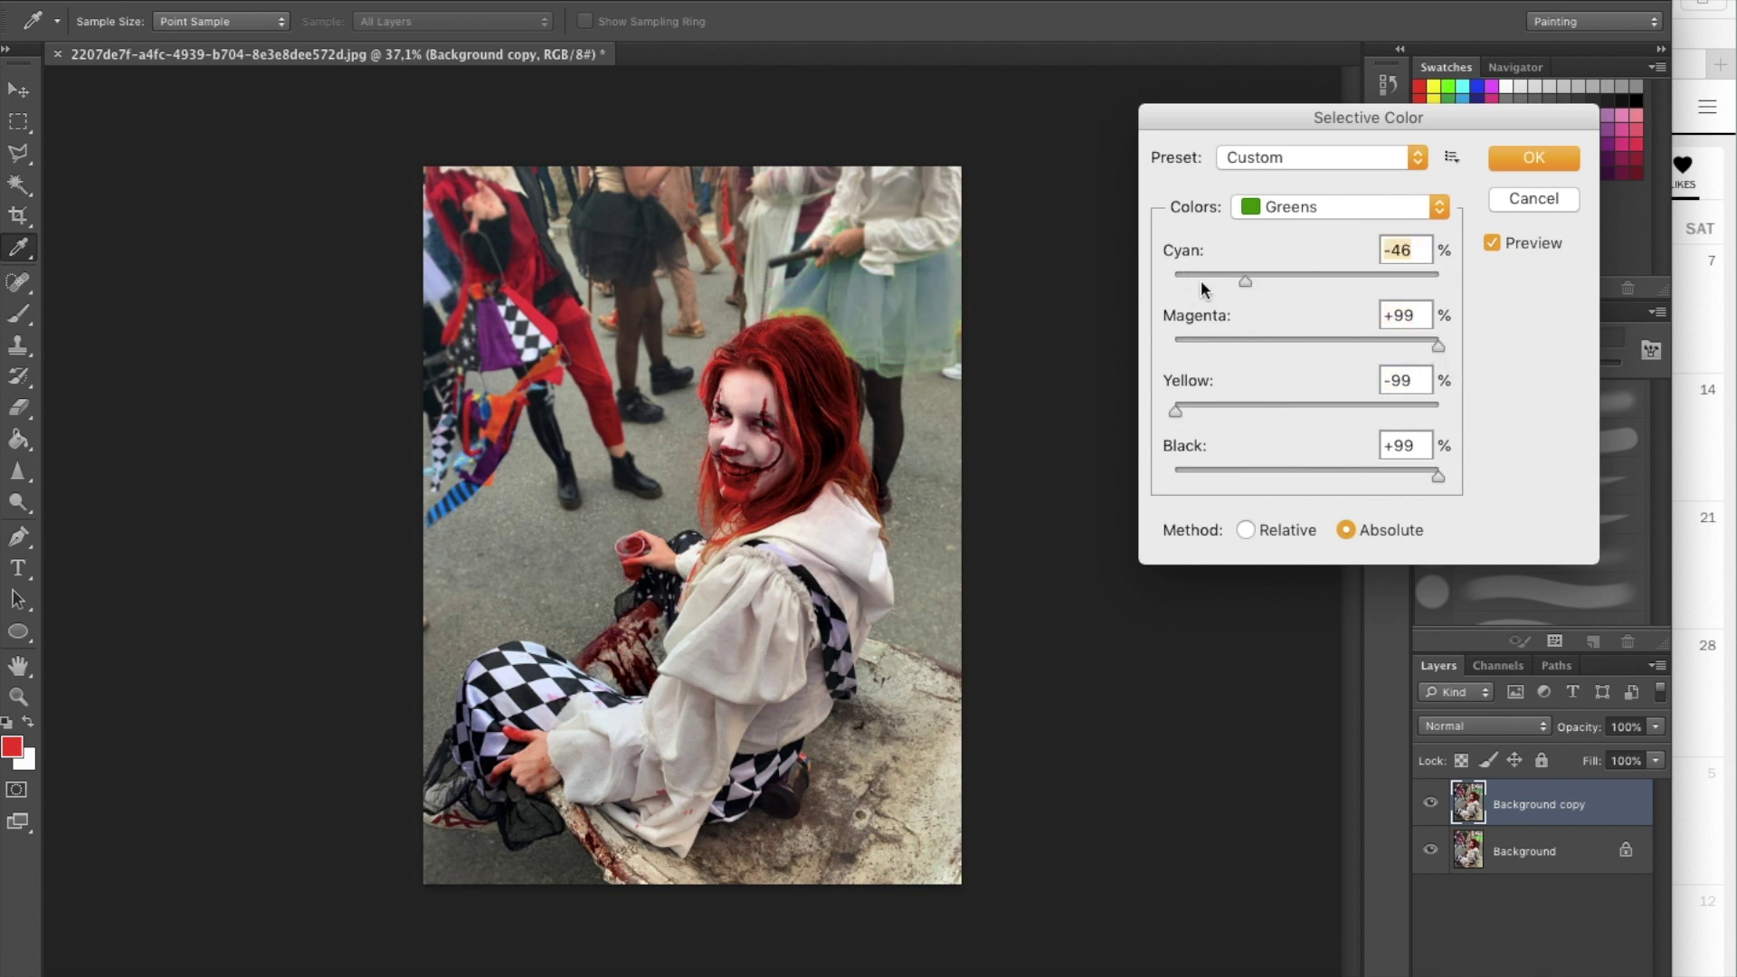
{"action": "left_click_drag", "start_coordinate": [1437, 345], "coordinate": [1220, 346]}
{"action": "left_click_drag", "start_coordinate": [1175, 411], "coordinate": [1220, 410]}
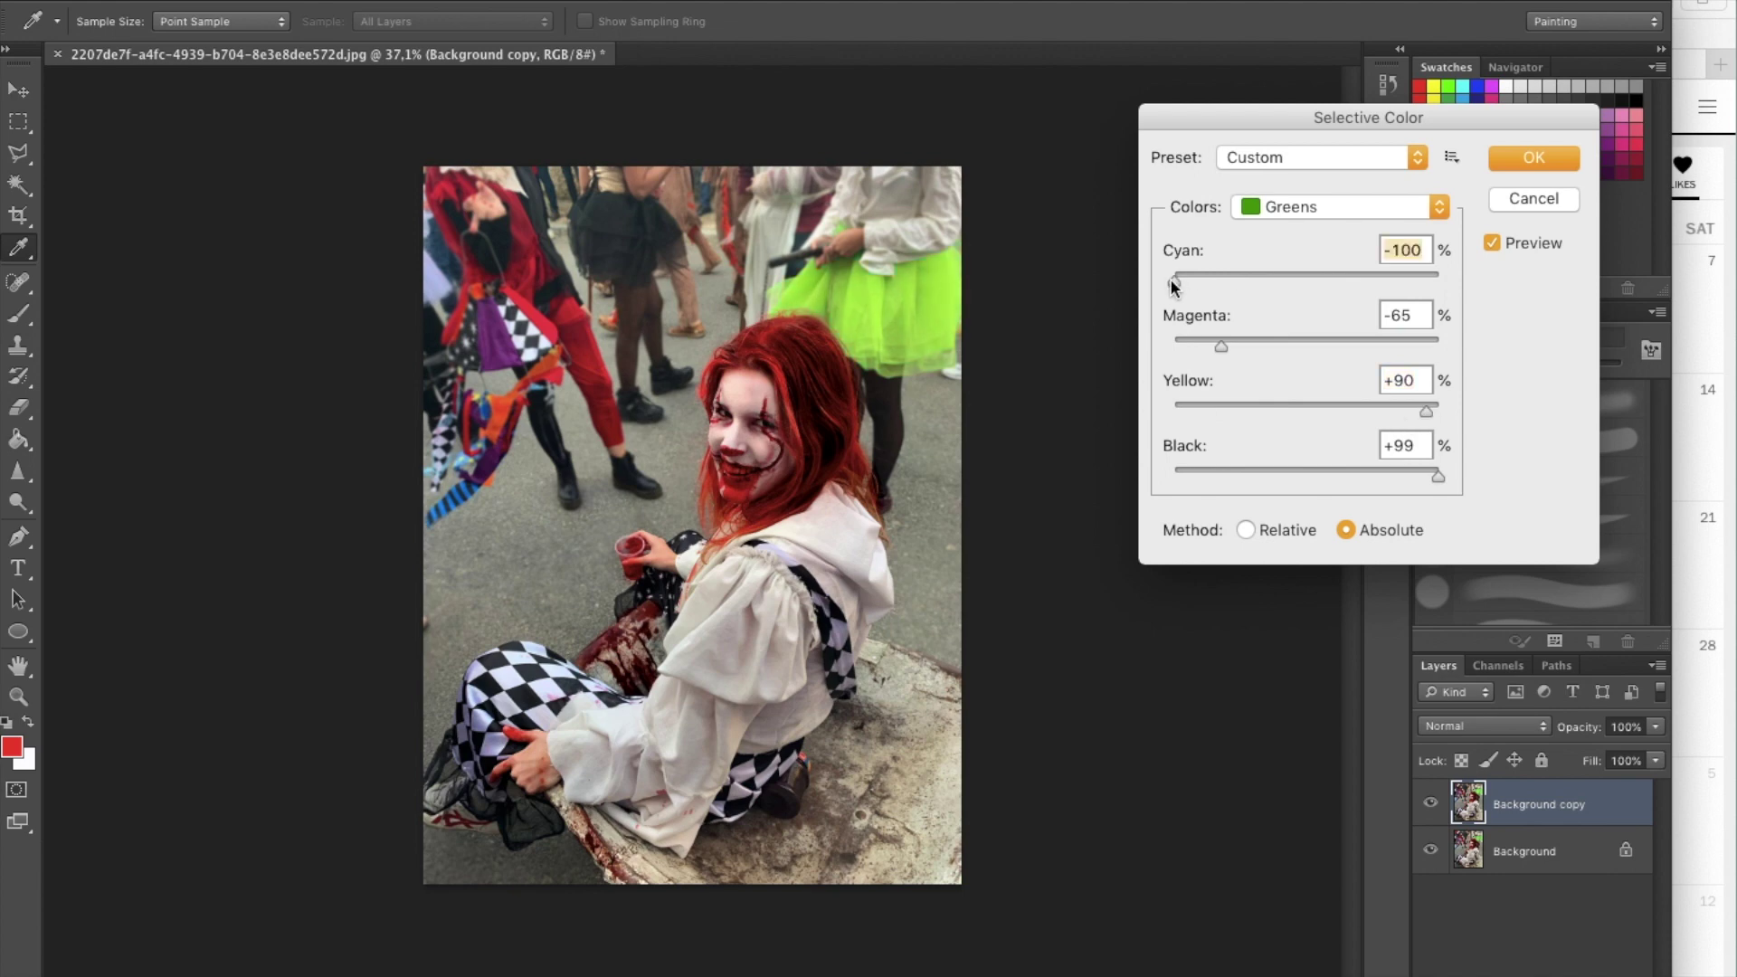
{"action": "key", "text": "Escape"}
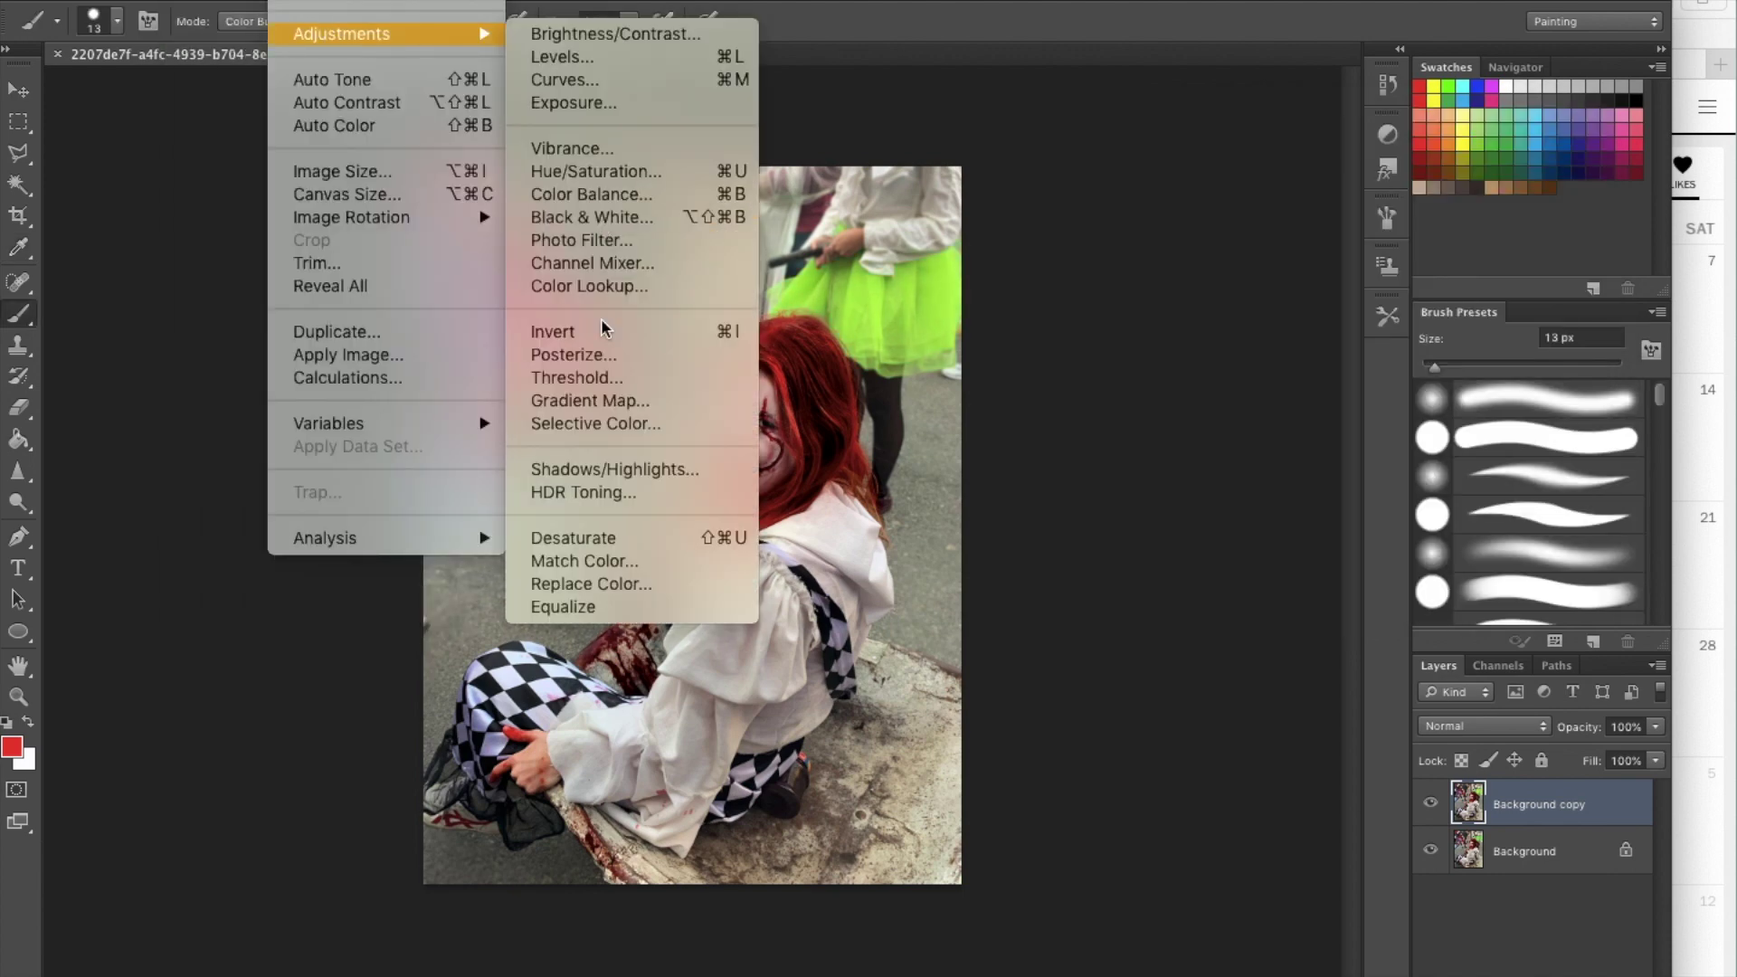
- Reopen Selective Color: add black, raise Yellows Magenta to +21, reduce Whites black, and apply
{"action": "left_click", "coordinate": [624, 426]}
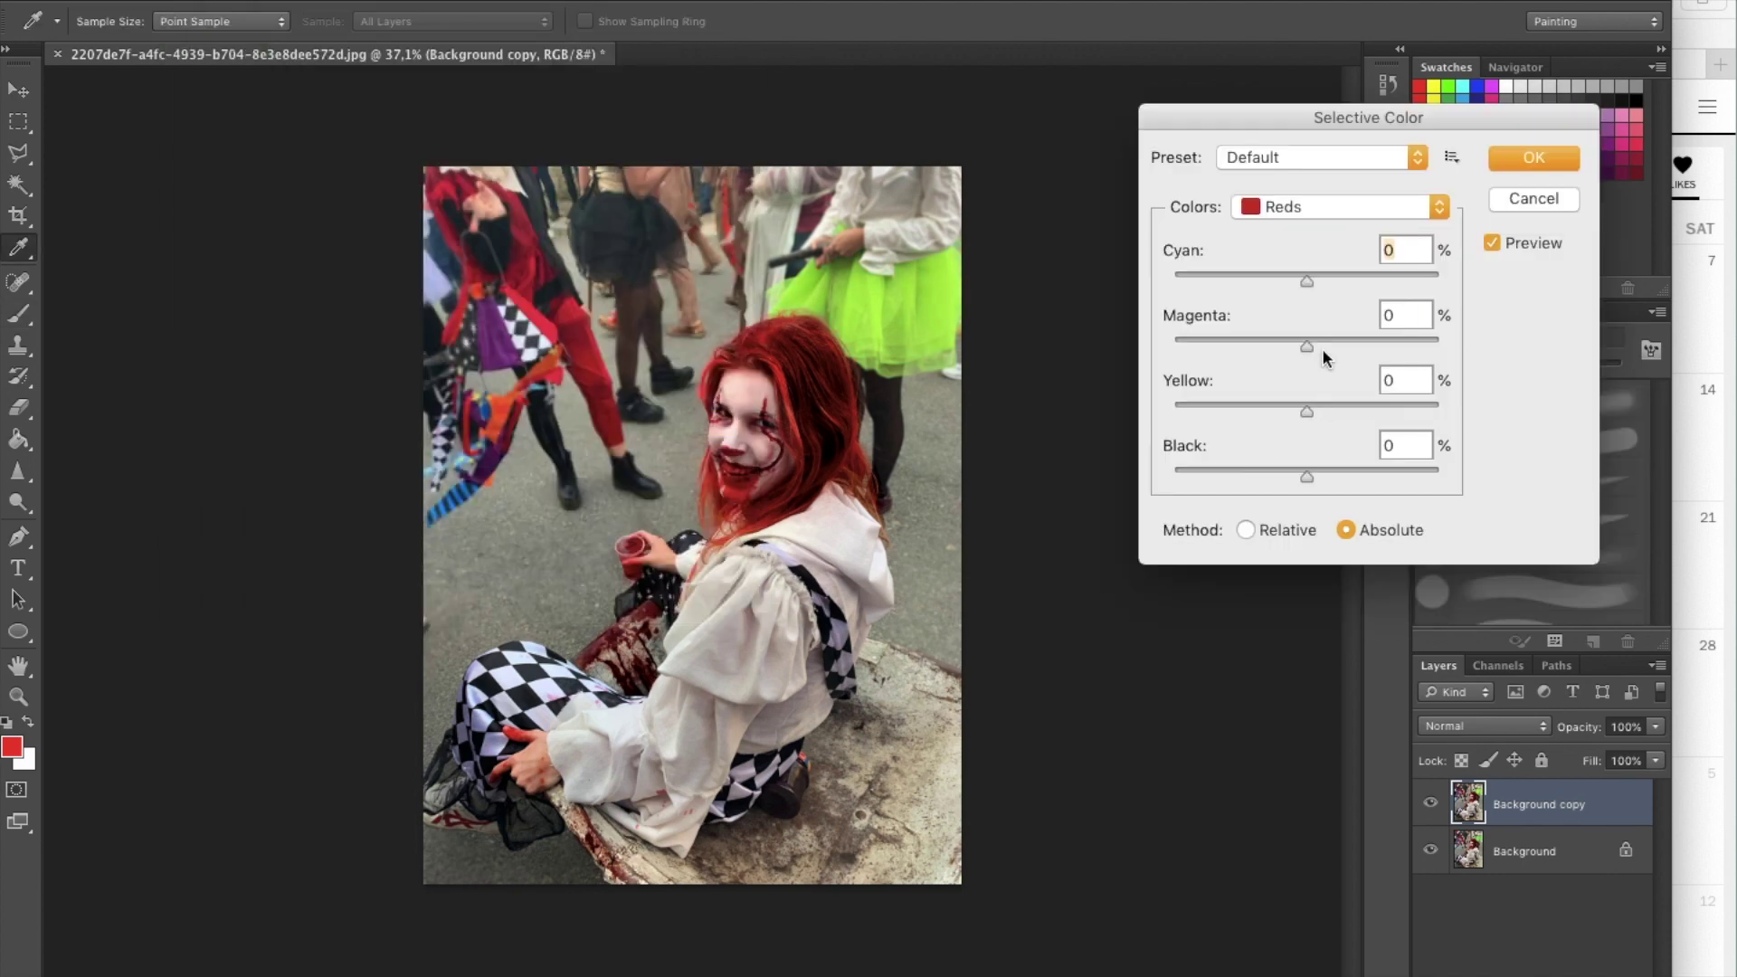
{"action": "left_click_drag", "start_coordinate": [1297, 484], "coordinate": [1307, 476]}
{"action": "key", "text": "alt+9"}
{"action": "left_click", "coordinate": [1429, 206]}
{"action": "left_click", "coordinate": [1294, 51]}
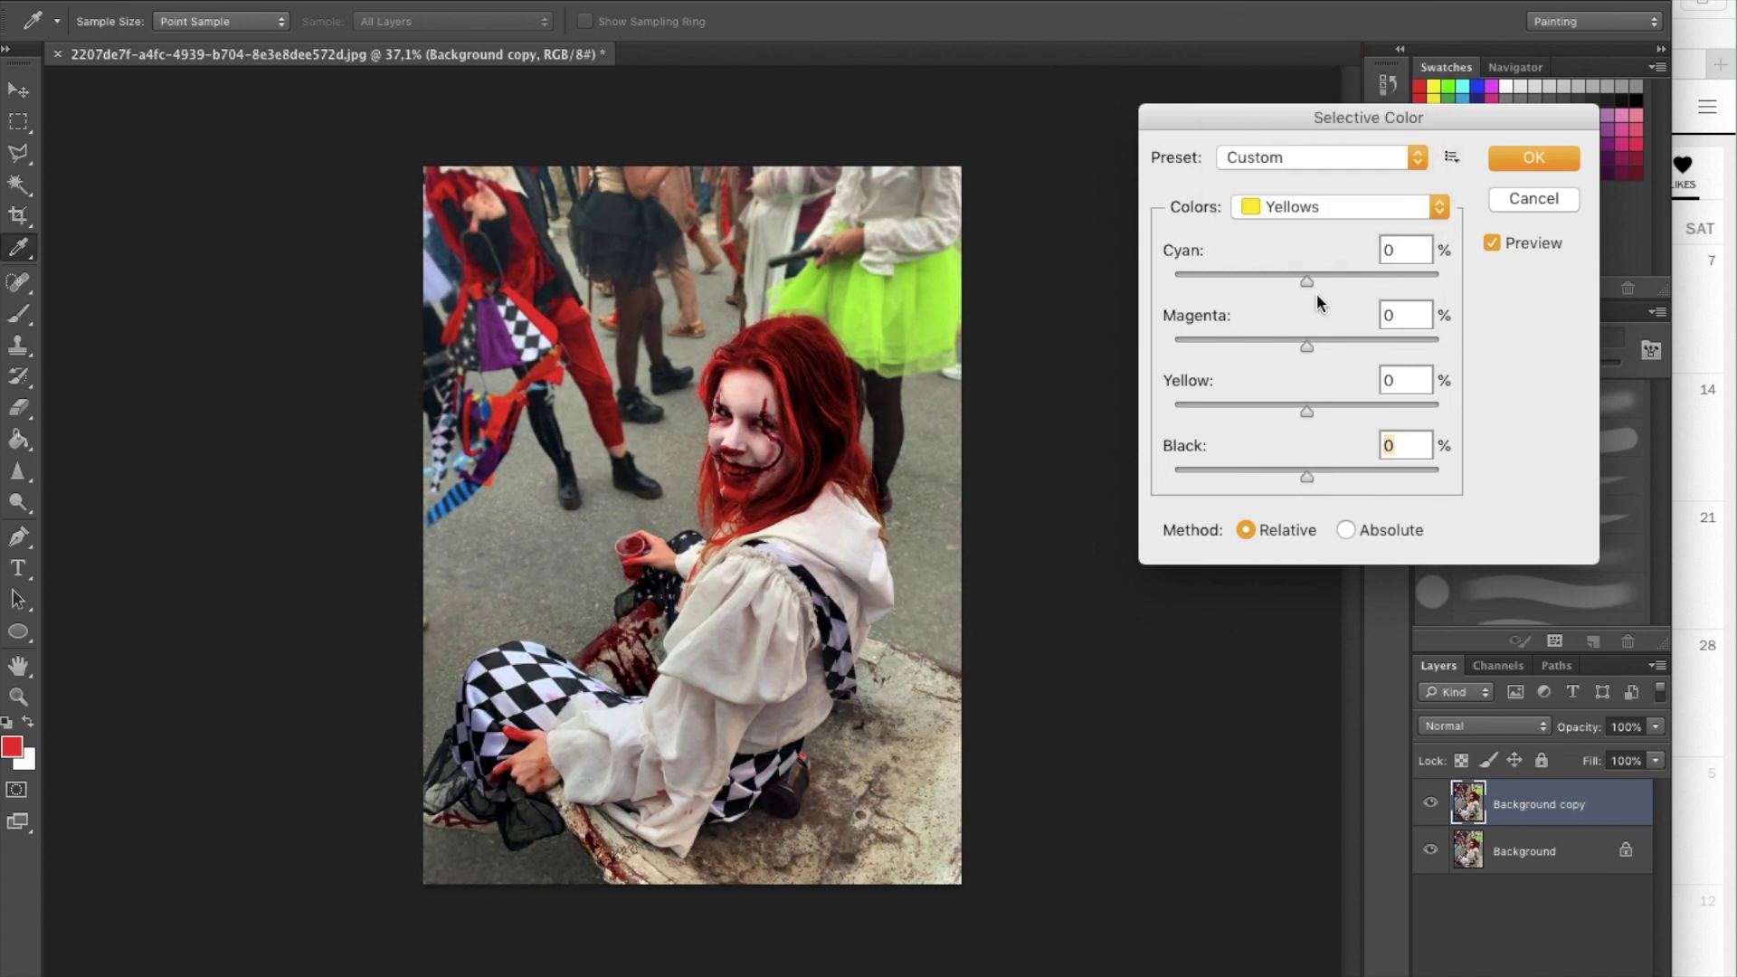
{"action": "left_click", "coordinate": [1335, 344]}
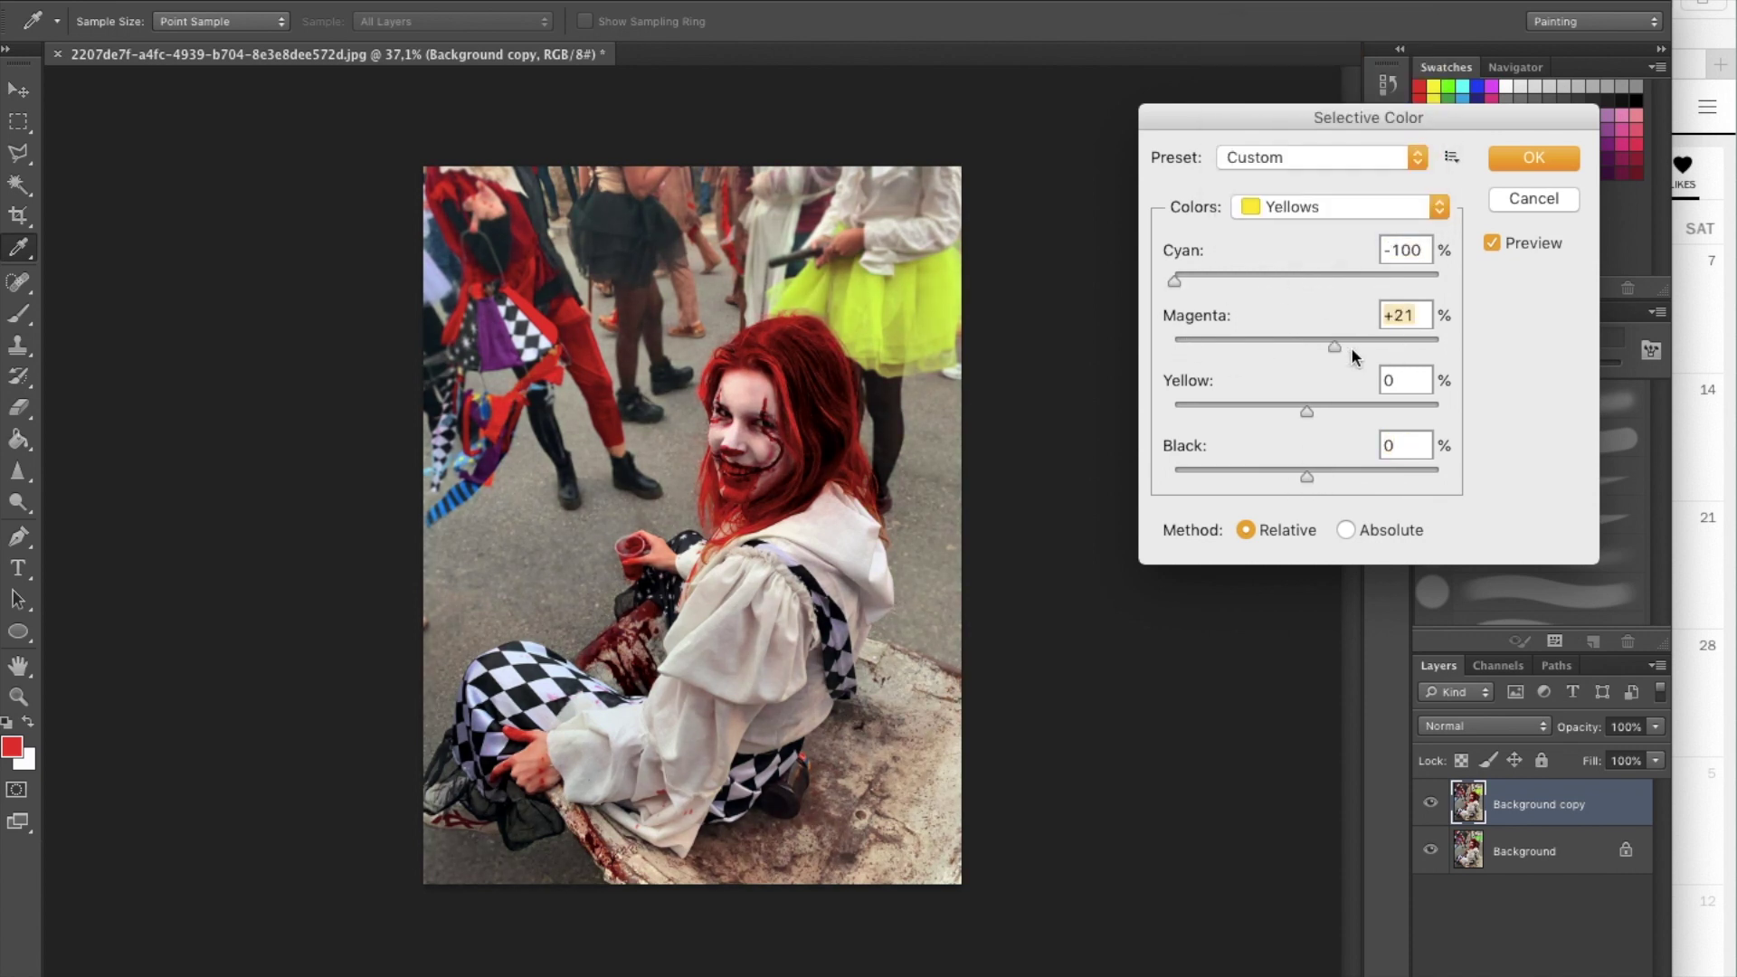
{"action": "left_click", "coordinate": [1429, 206]}
{"action": "left_click", "coordinate": [1408, 308]}
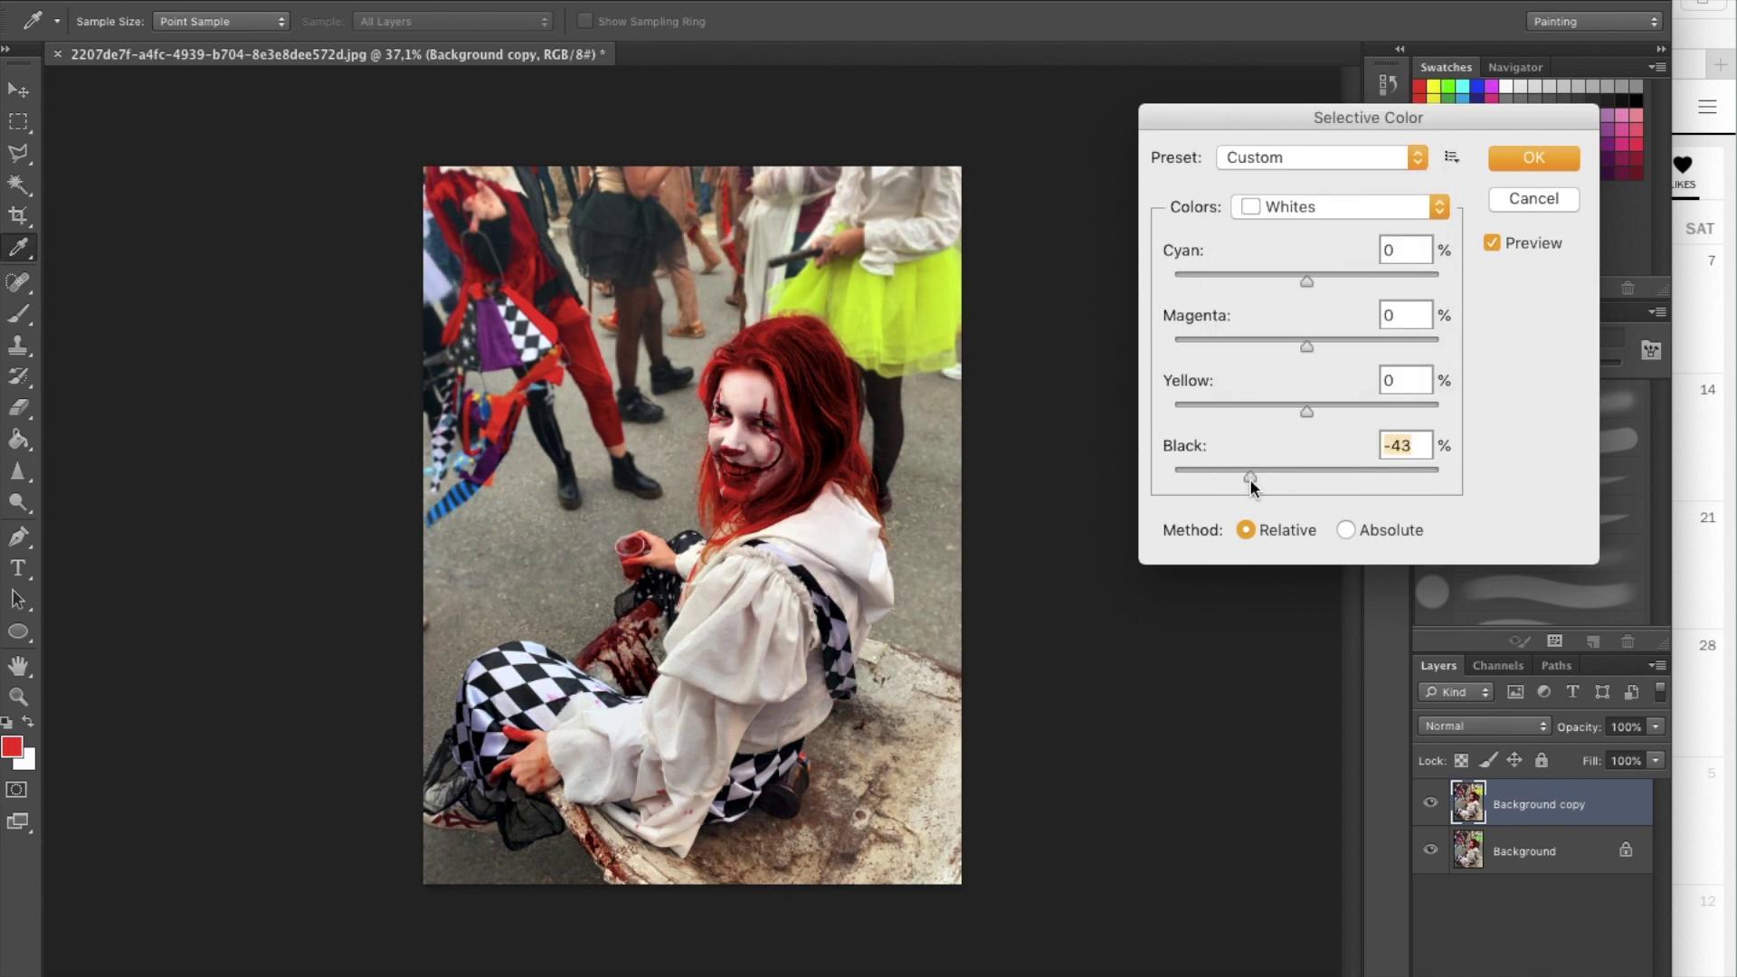
{"action": "key", "text": "Return"}
{"action": "left_click", "coordinate": [34, 308]}
{"action": "key", "text": "o"}
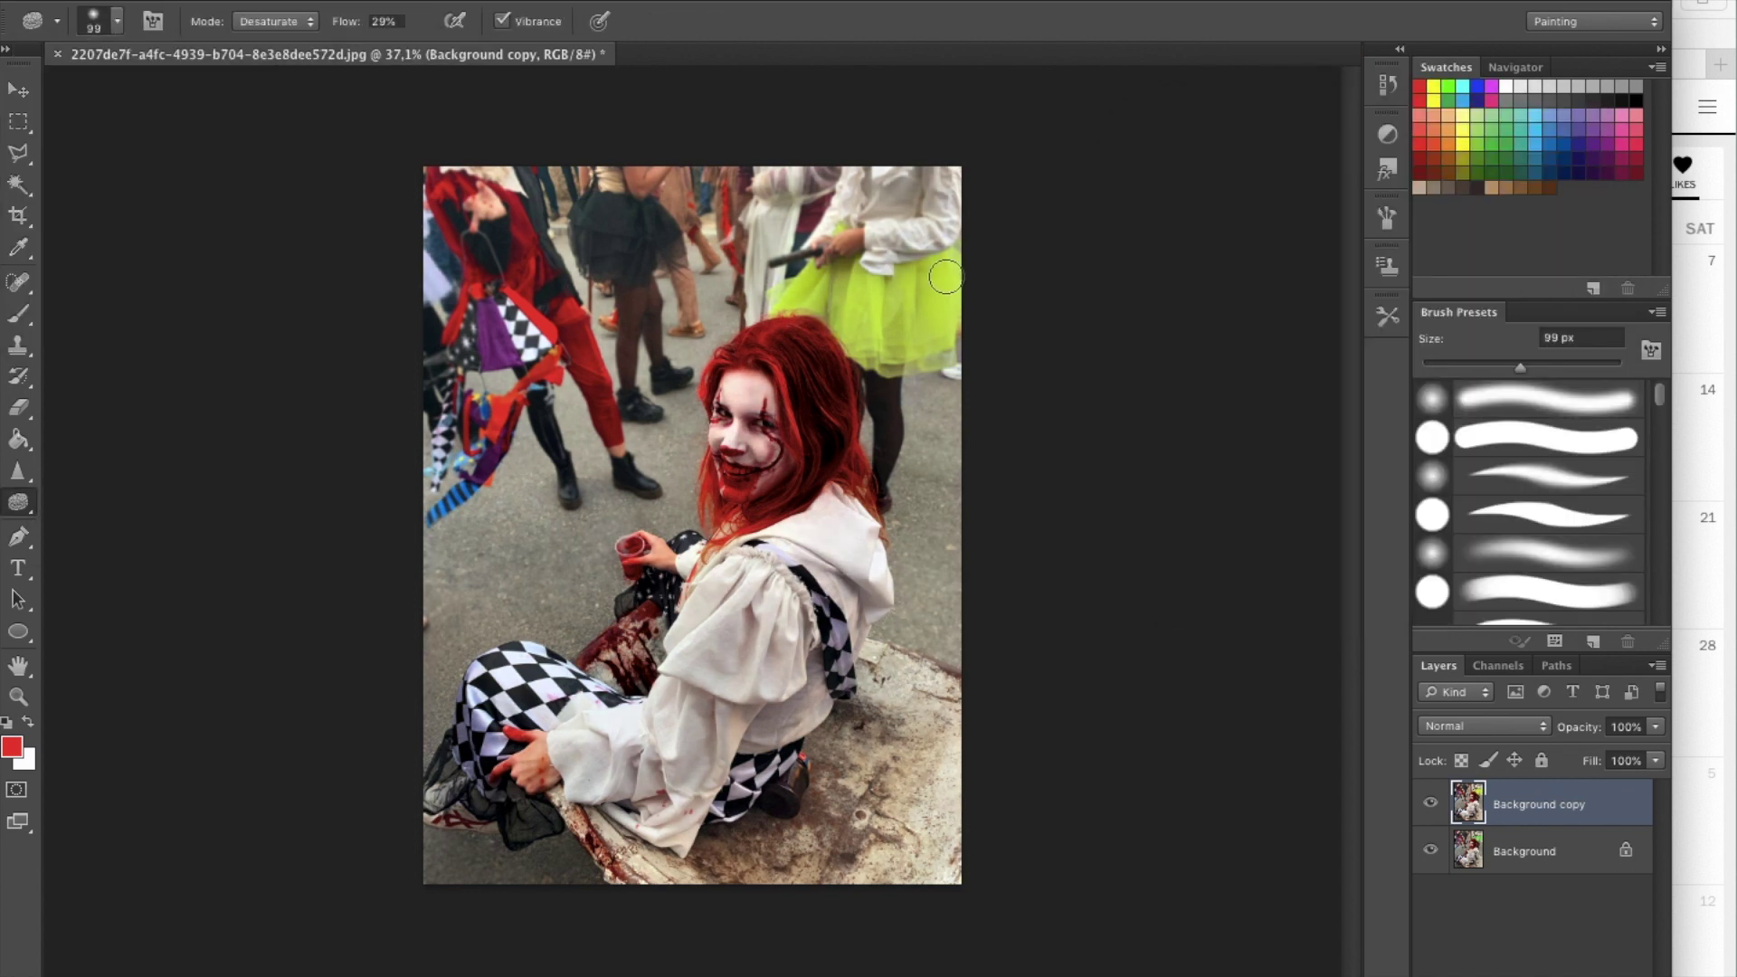
- Enlarge the brush to 180 px and raise its opacity to 54%
{"action": "left_click", "coordinate": [117, 21]}
{"action": "left_click_drag", "start_coordinate": [63, 76], "coordinate": [91, 77]}
{"action": "key", "text": "Return"}
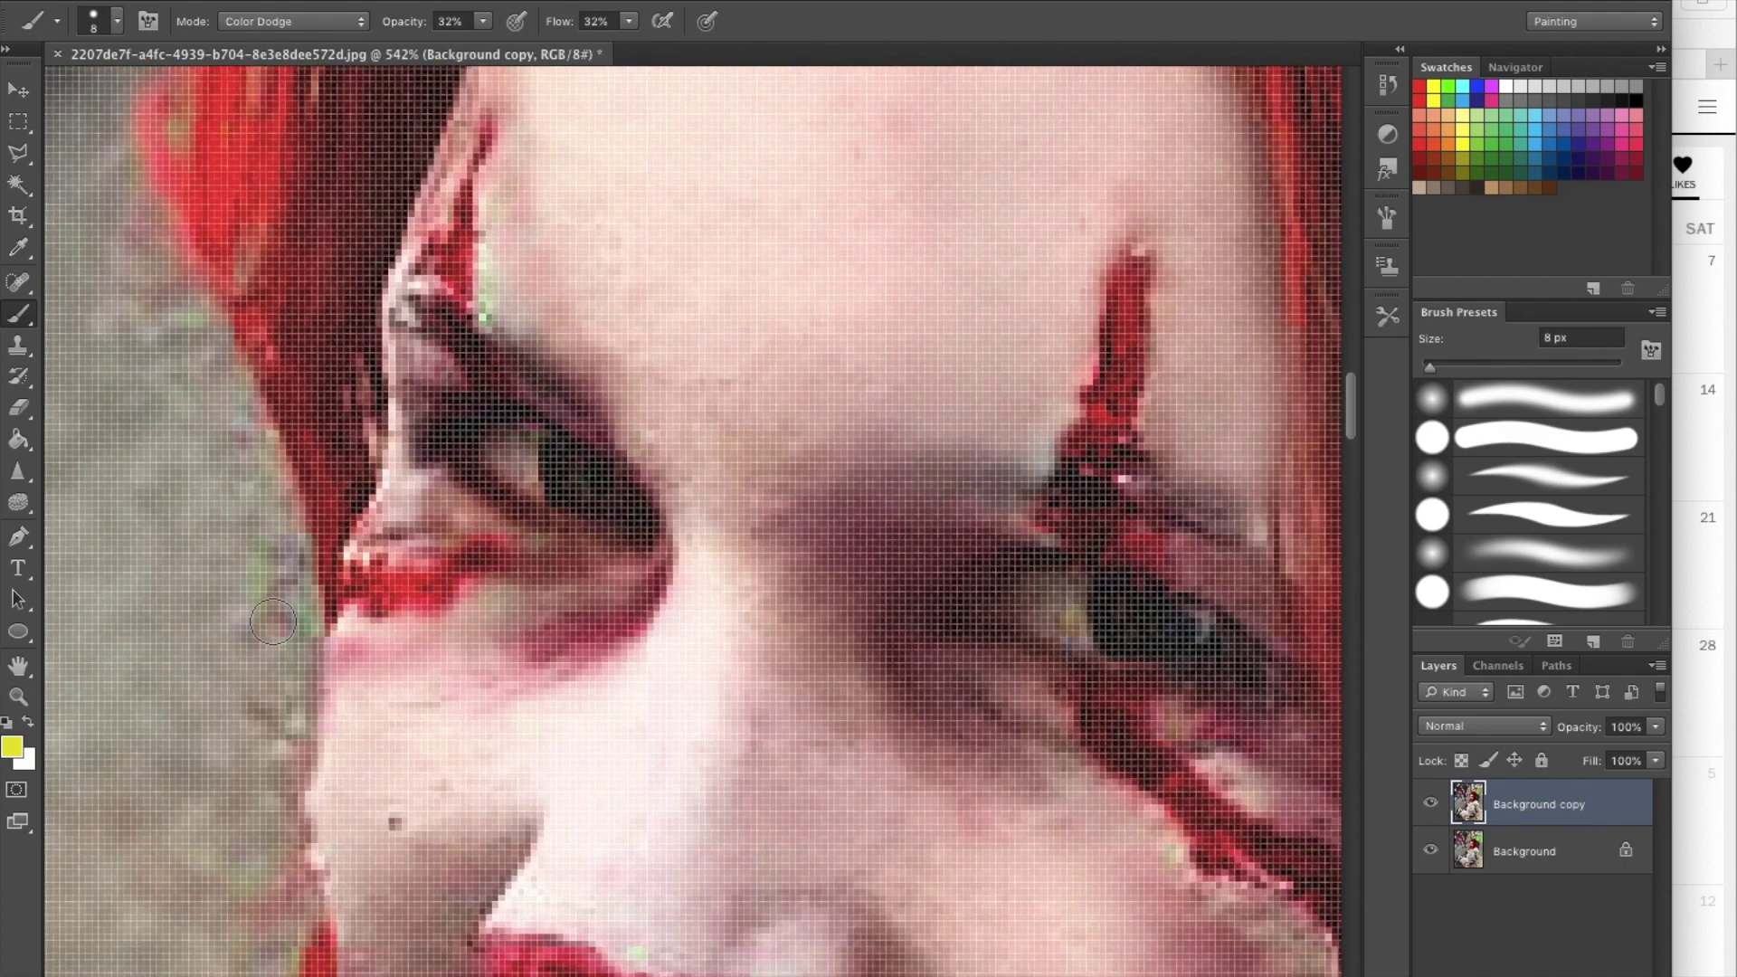
{"action": "left_click_drag", "start_coordinate": [483, 21], "coordinate": [512, 43]}
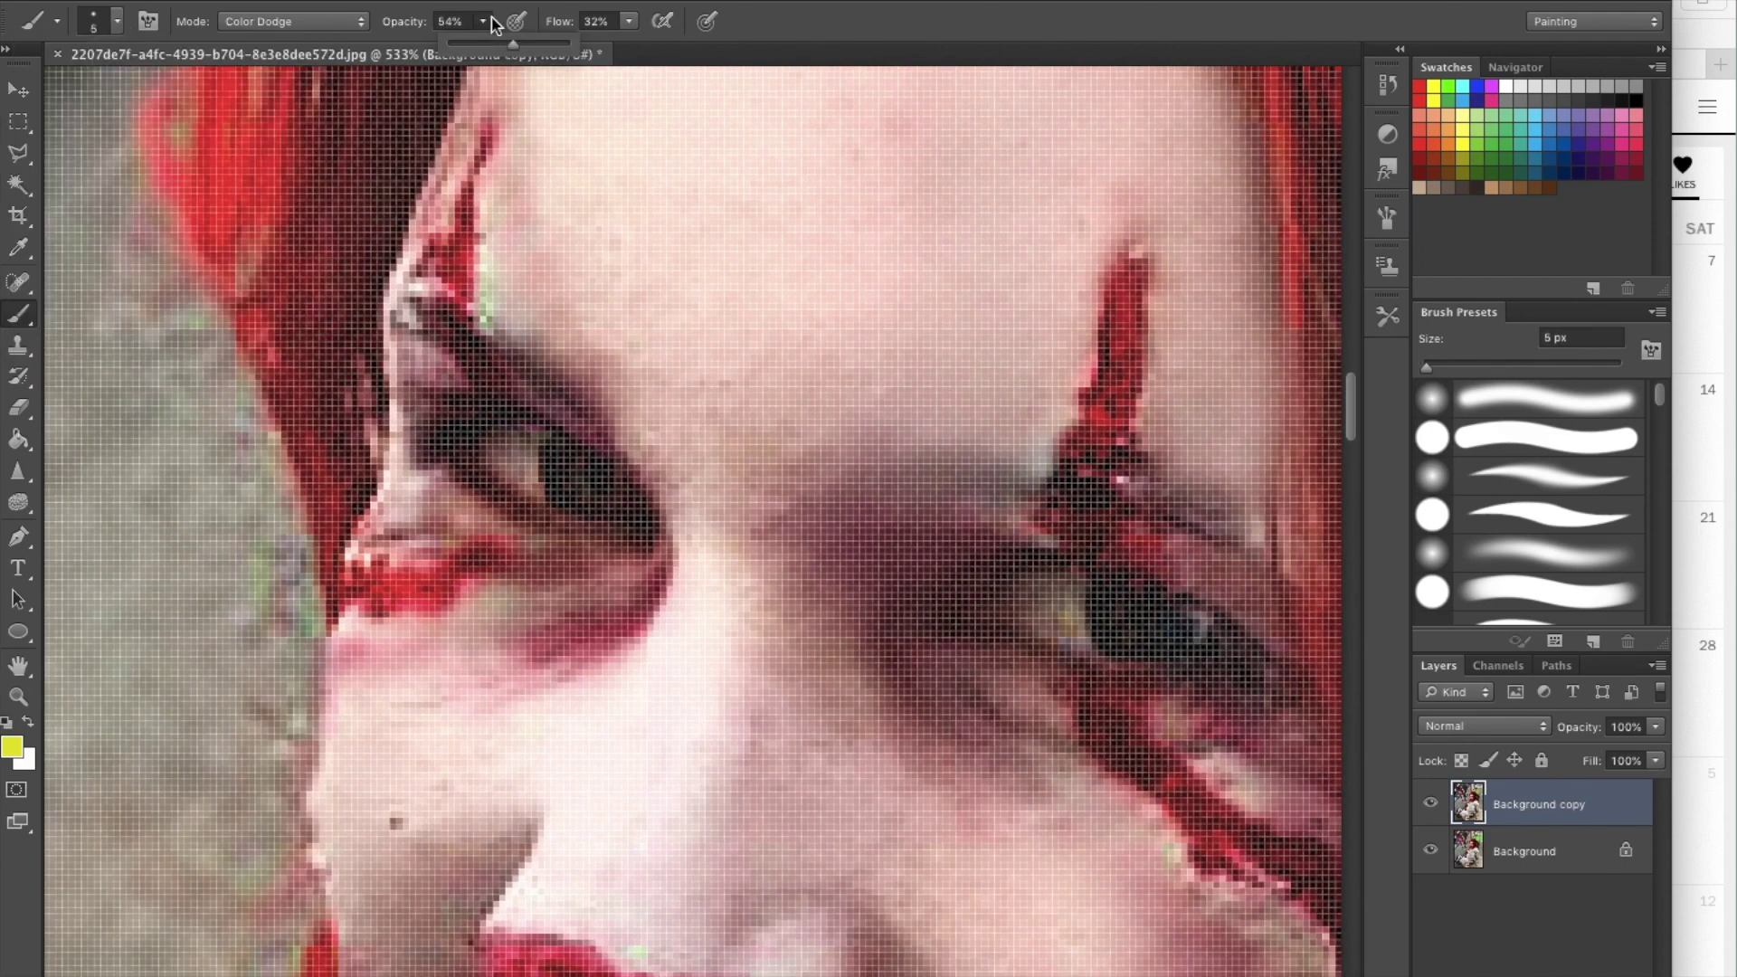
{"action": "scroll", "coordinate": [615, 504], "scroll_direction": "down", "scroll_amount": 1}
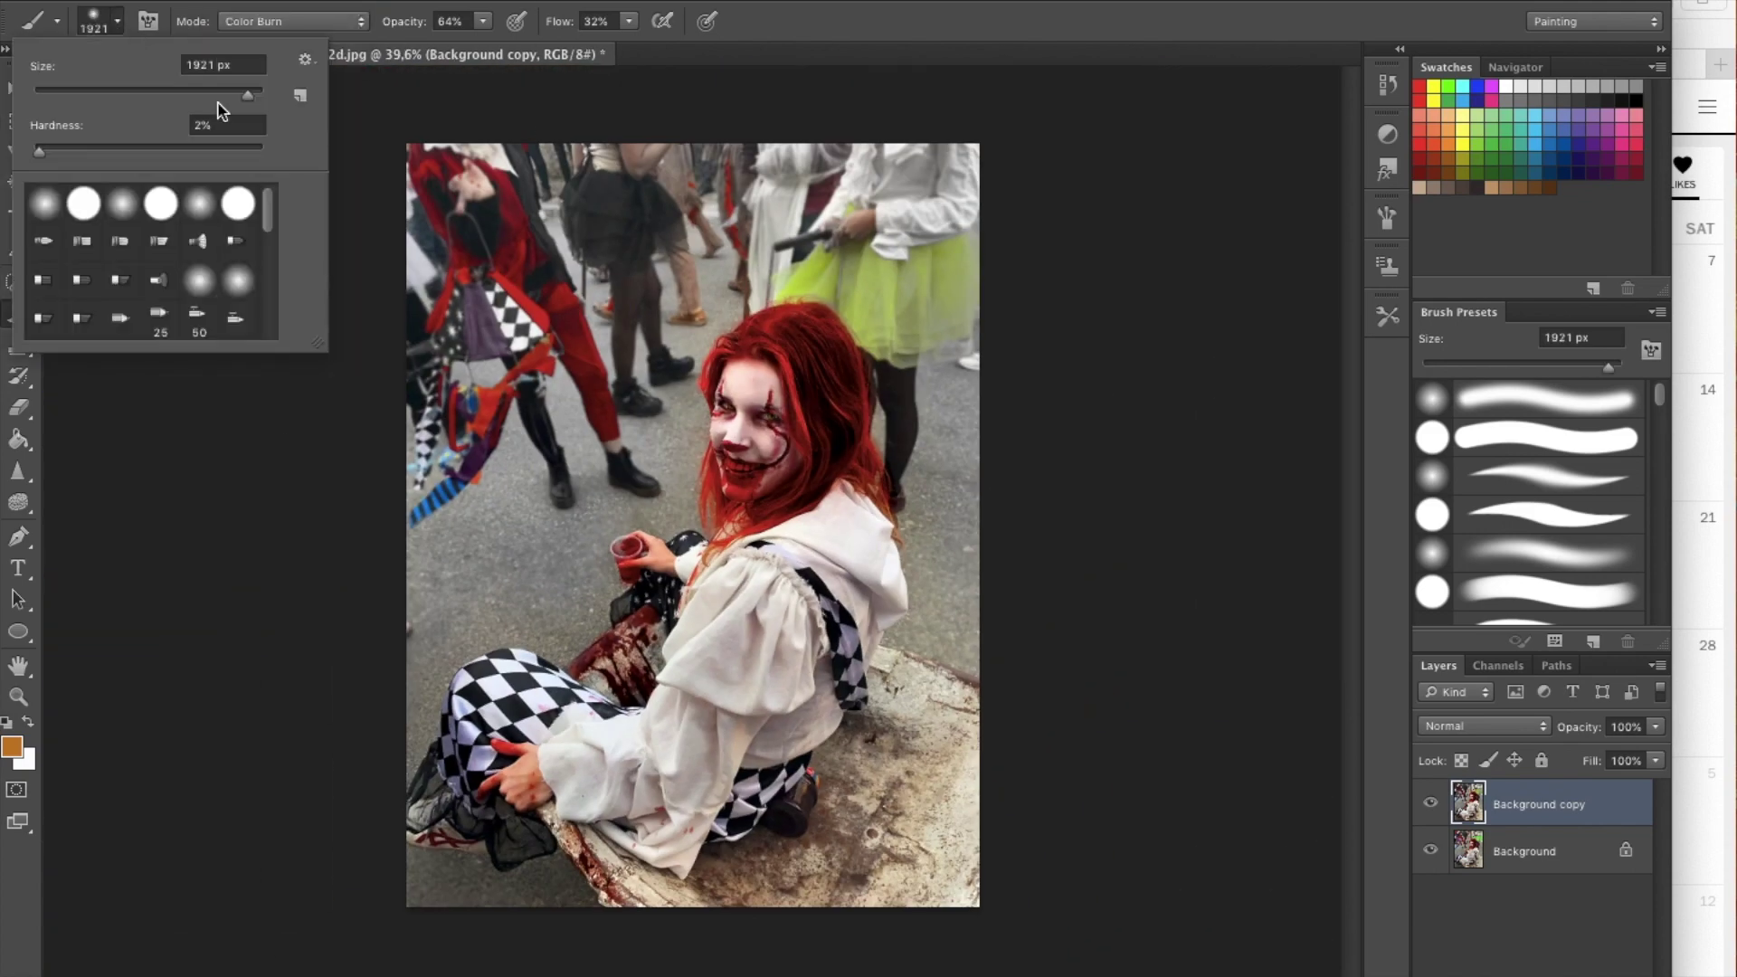
- Pick a new paint colour for the edges, then apply Exposure +0,27
{"action": "left_click", "coordinate": [11, 746]}
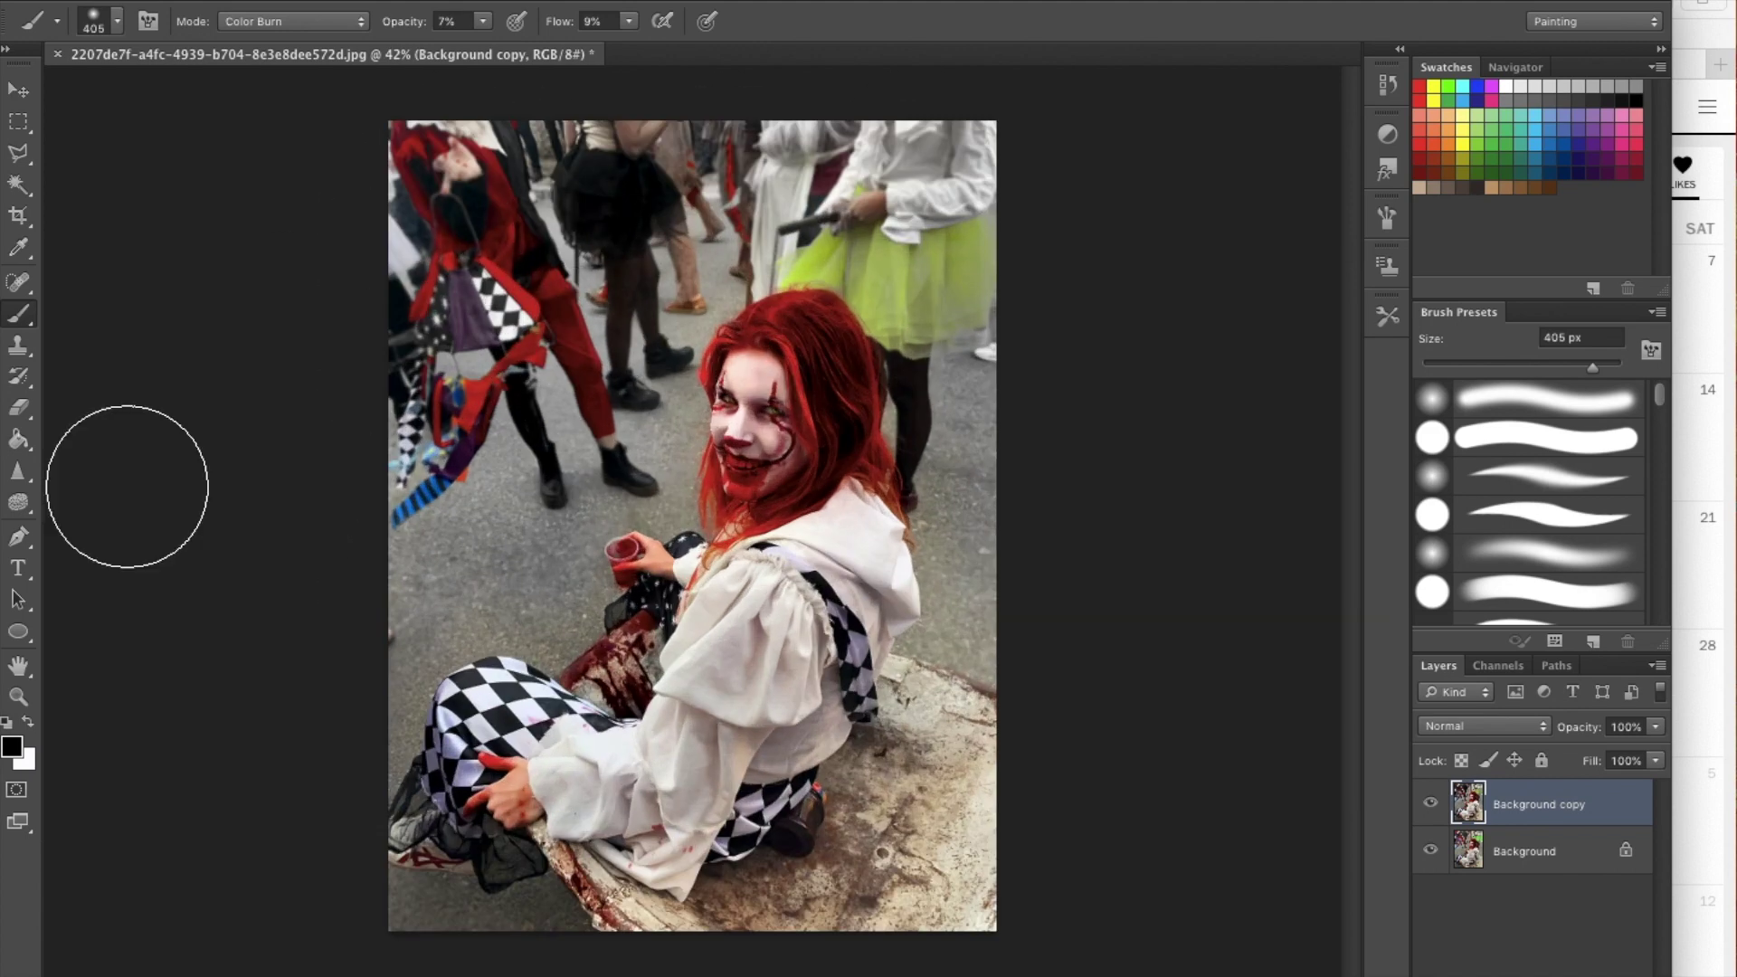
{"action": "left_click", "coordinate": [608, 73]}
{"action": "left_click", "coordinate": [1109, 425]}
{"action": "left_click_drag", "start_coordinate": [1109, 425], "coordinate": [1109, 425]}
{"action": "left_click", "coordinate": [1338, 273]}
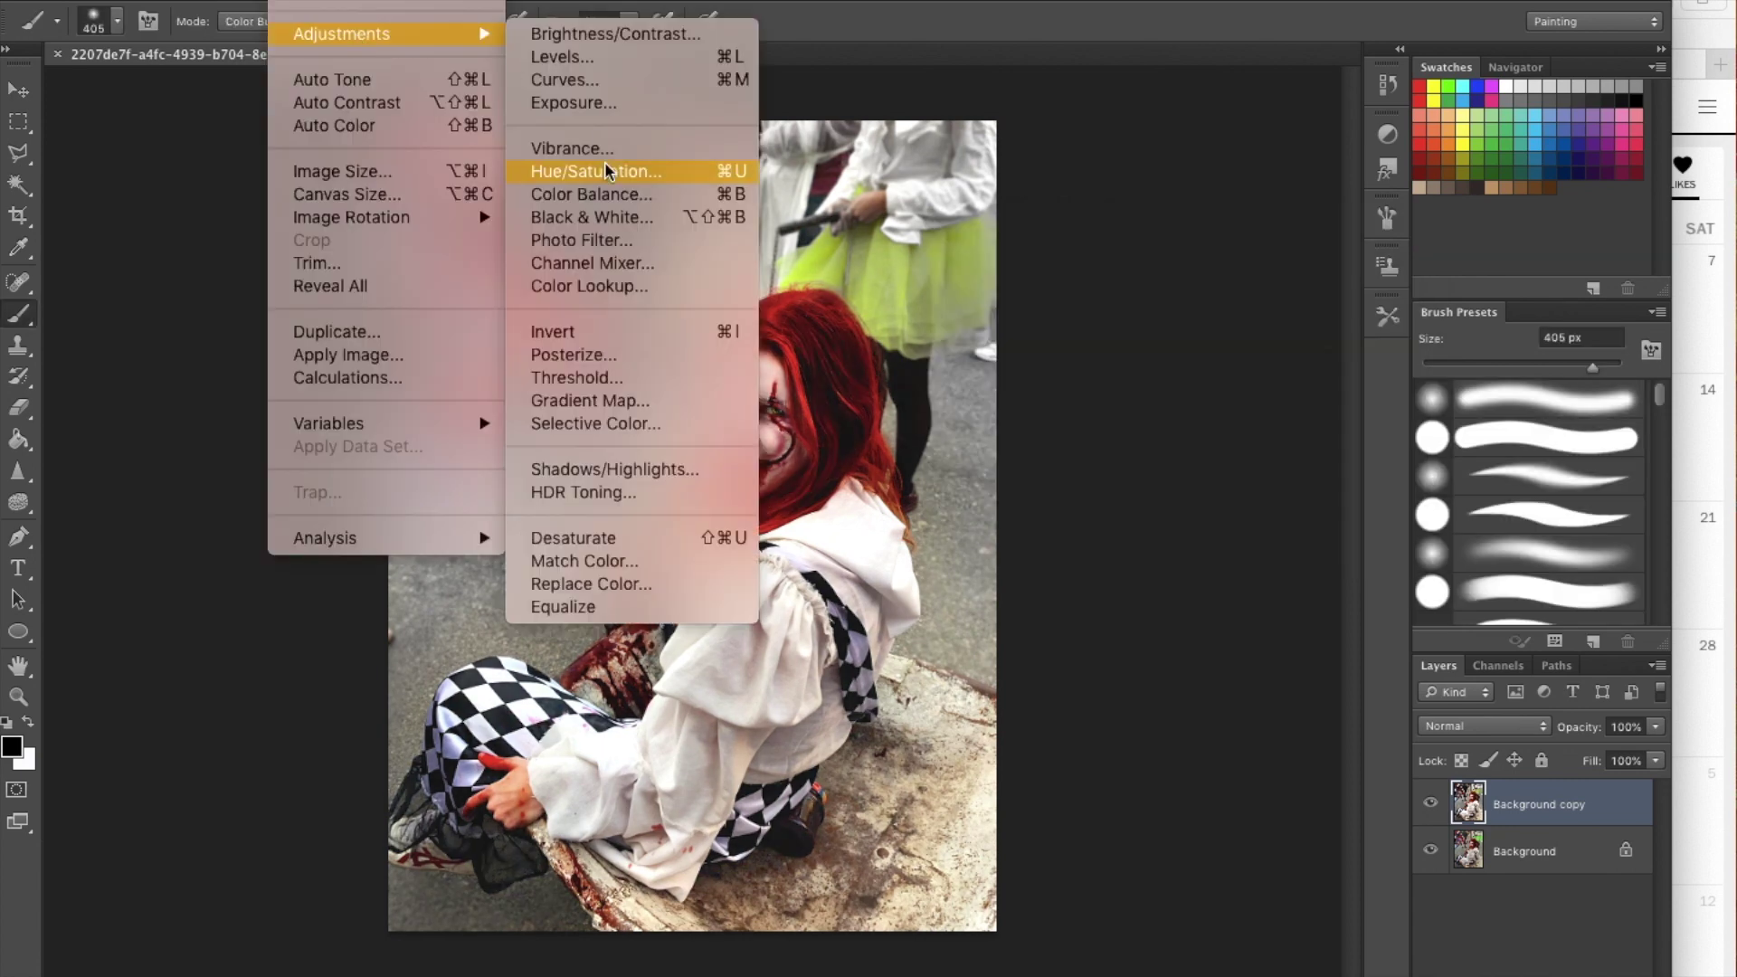
- Apply a Photo Filter adjustment to the photo
{"action": "left_click", "coordinate": [604, 168]}
{"action": "left_click", "coordinate": [1171, 398]}
{"action": "left_click", "coordinate": [1040, 807]}
{"action": "left_click", "coordinate": [1346, 377]}
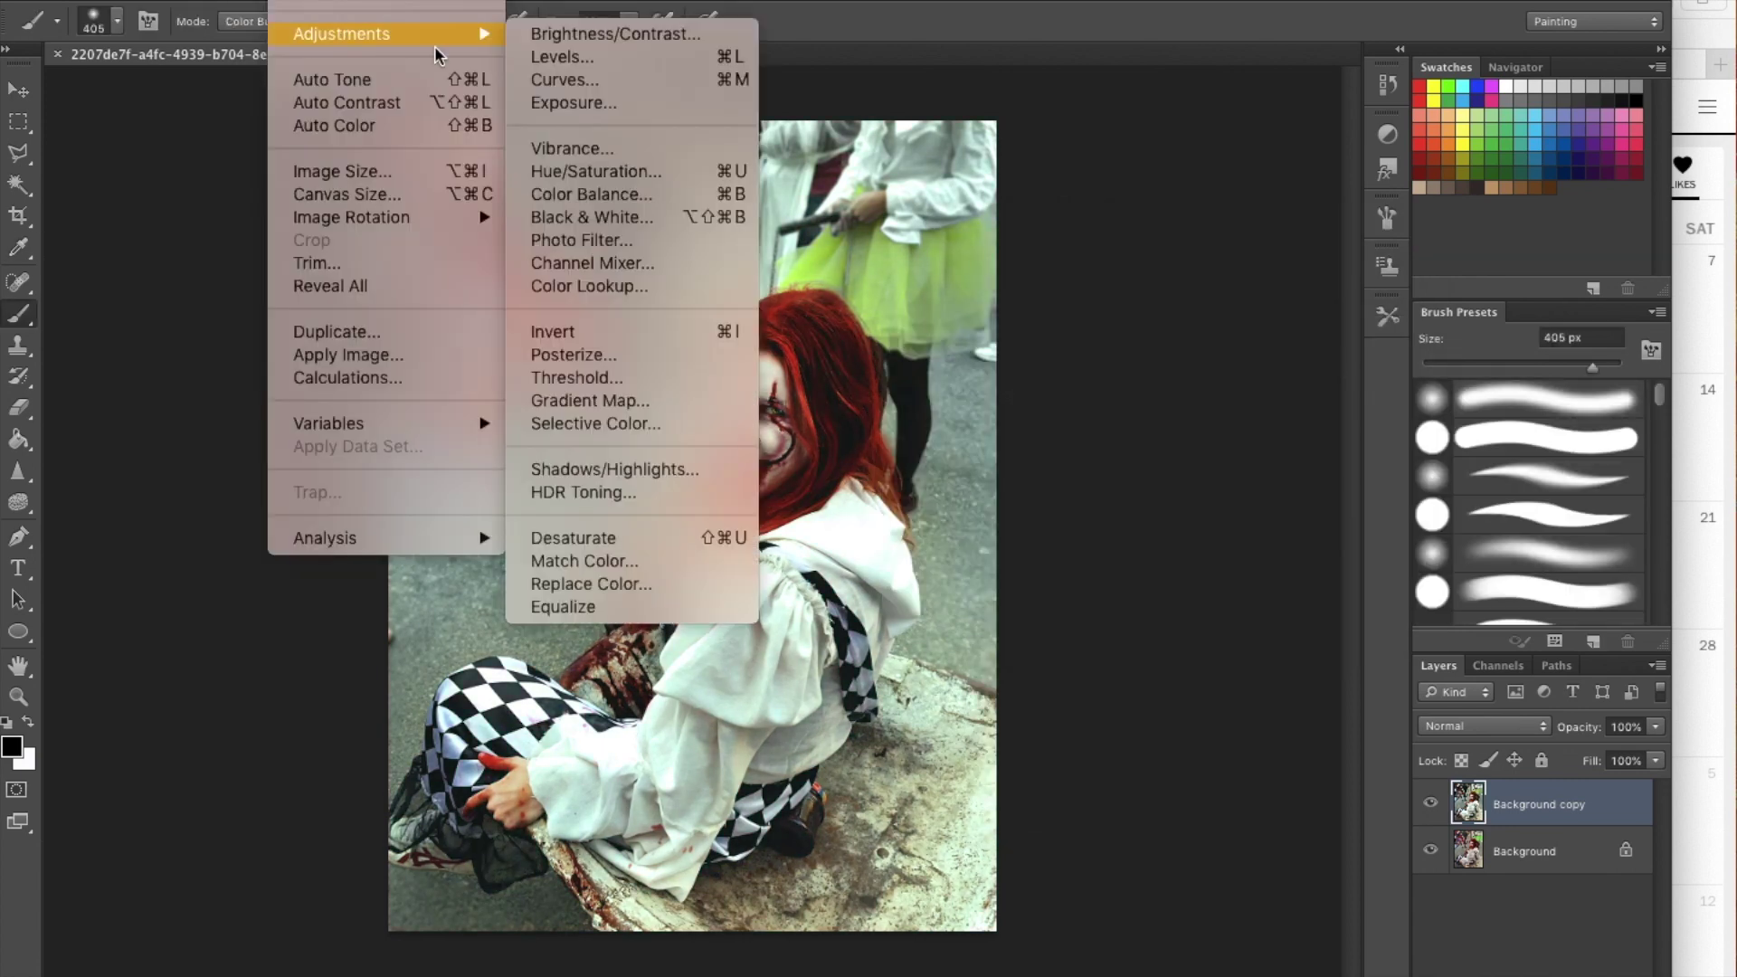
- Use Absolute Selective Color to set Whites Cyan -25 and Blacks Cyan +30, Black -11
{"action": "left_click", "coordinate": [579, 419]}
{"action": "mouse_move", "coordinate": [1251, 281]}
{"action": "left_mouse_down"}
{"action": "mouse_move", "coordinate": [1230, 275]}
{"action": "mouse_move", "coordinate": [1266, 279]}
{"action": "left_mouse_up"}
{"action": "left_click", "coordinate": [1438, 207]}
{"action": "left_click", "coordinate": [1293, 335]}
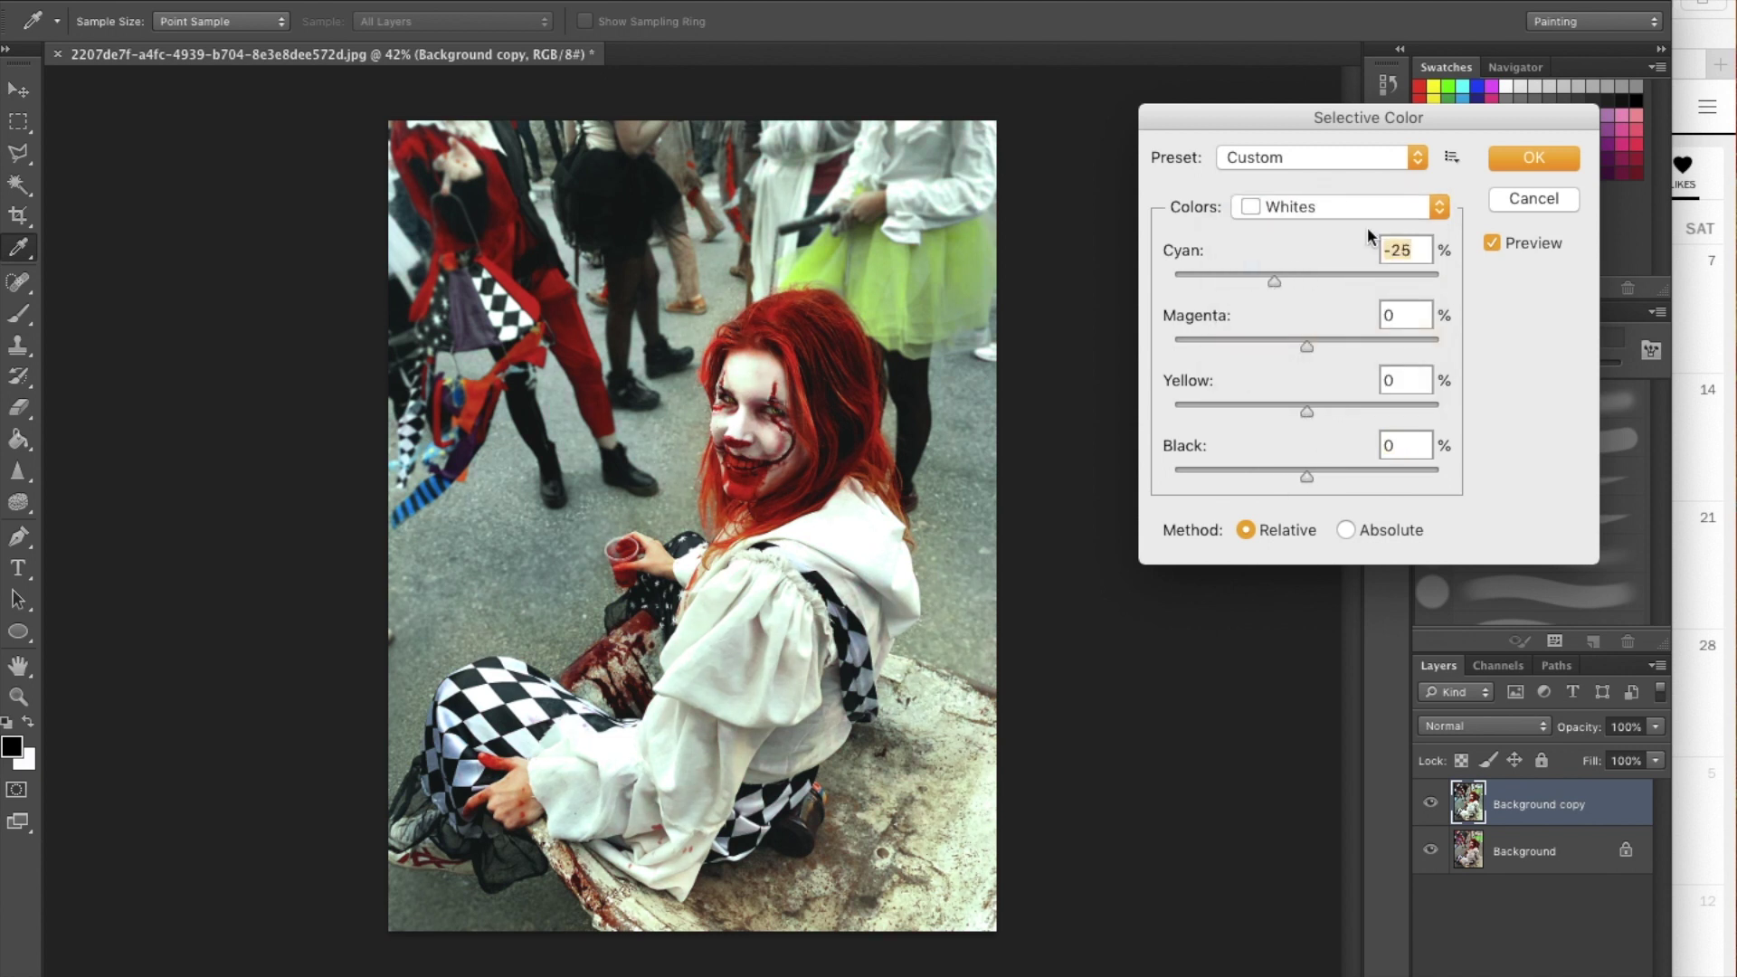
{"action": "left_click_drag", "start_coordinate": [1306, 475], "coordinate": [1287, 476]}
{"action": "left_click_drag", "start_coordinate": [1320, 280], "coordinate": [1346, 281]}
{"action": "left_click", "coordinate": [1345, 530]}
{"action": "left_click_drag", "start_coordinate": [1301, 412], "coordinate": [1308, 412]}
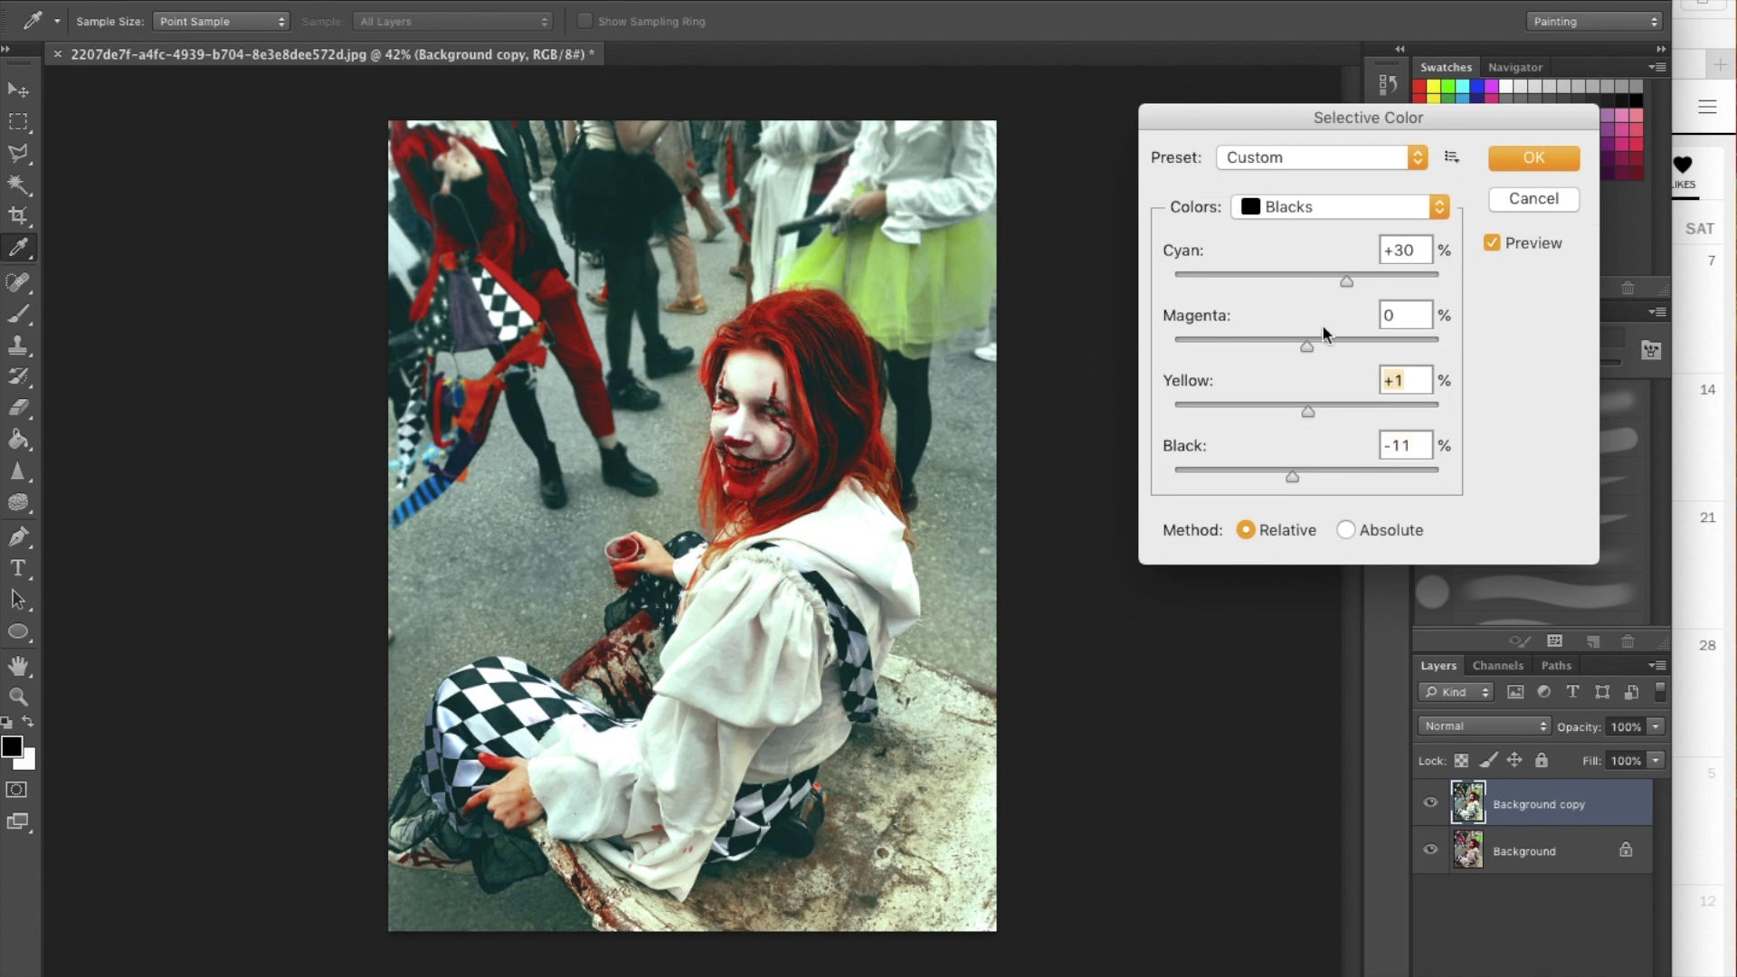
{"action": "left_click", "coordinate": [1375, 206]}
{"action": "left_click", "coordinate": [1545, 155]}
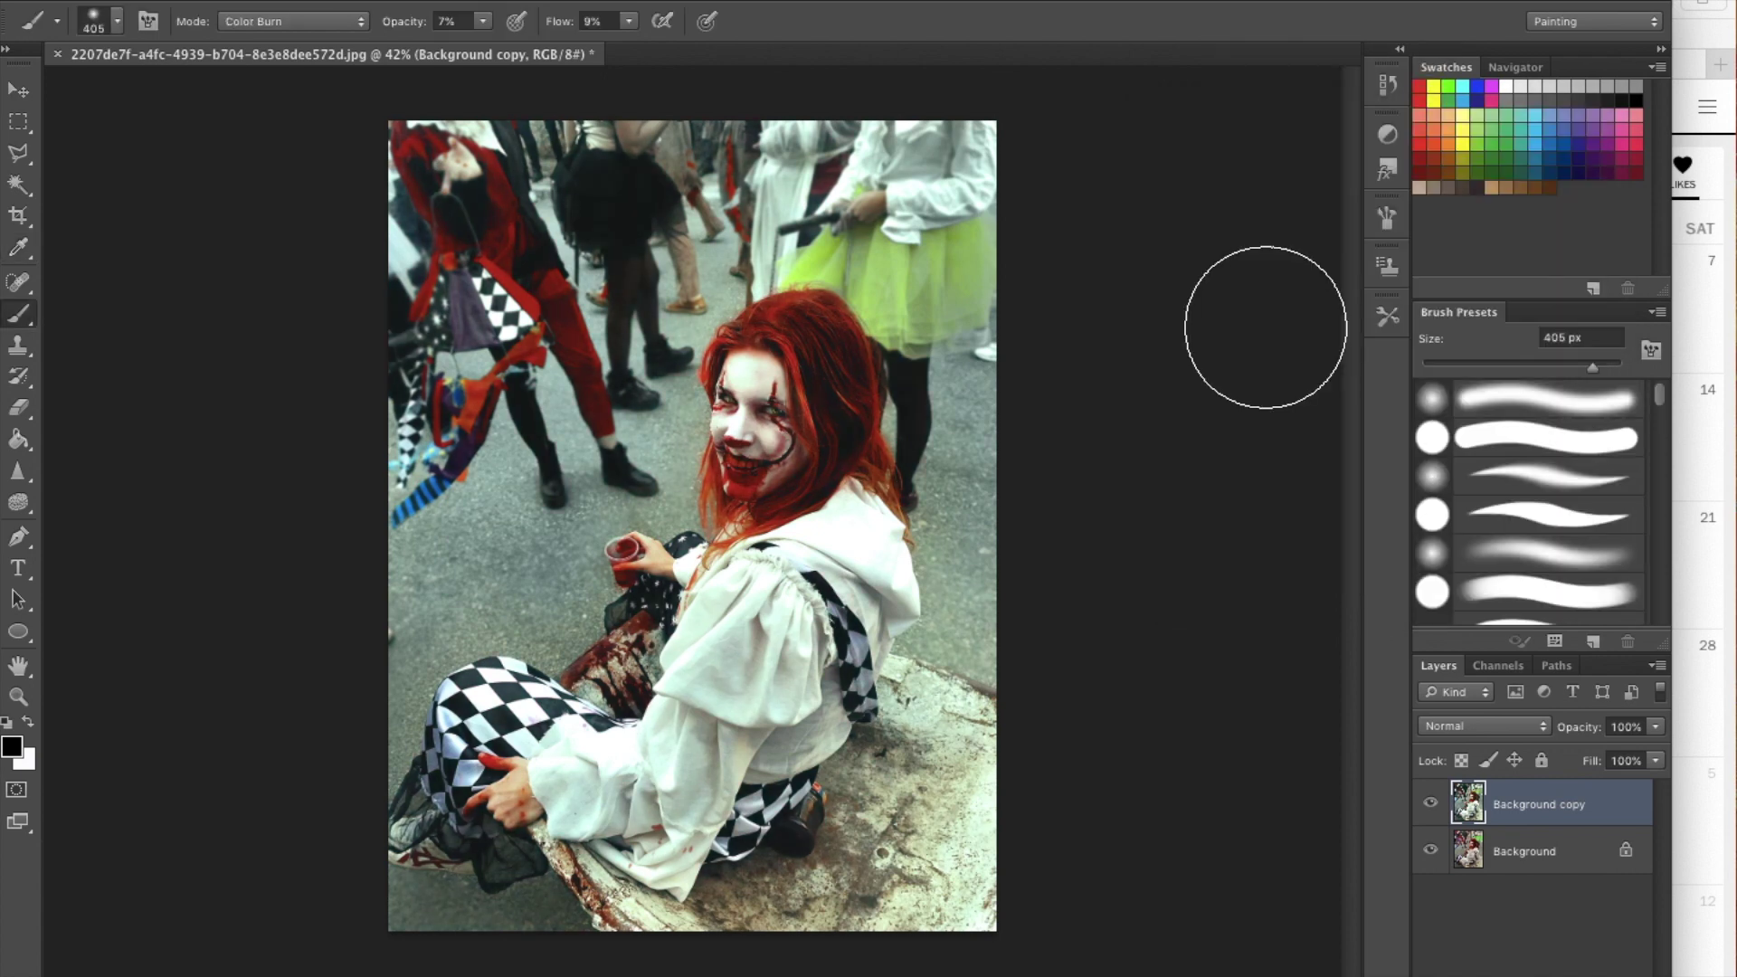
- Reapply Selective Color to add yellow to the reds and fine-tune the blacks' cyan and black
{"action": "left_click", "coordinate": [633, 427]}
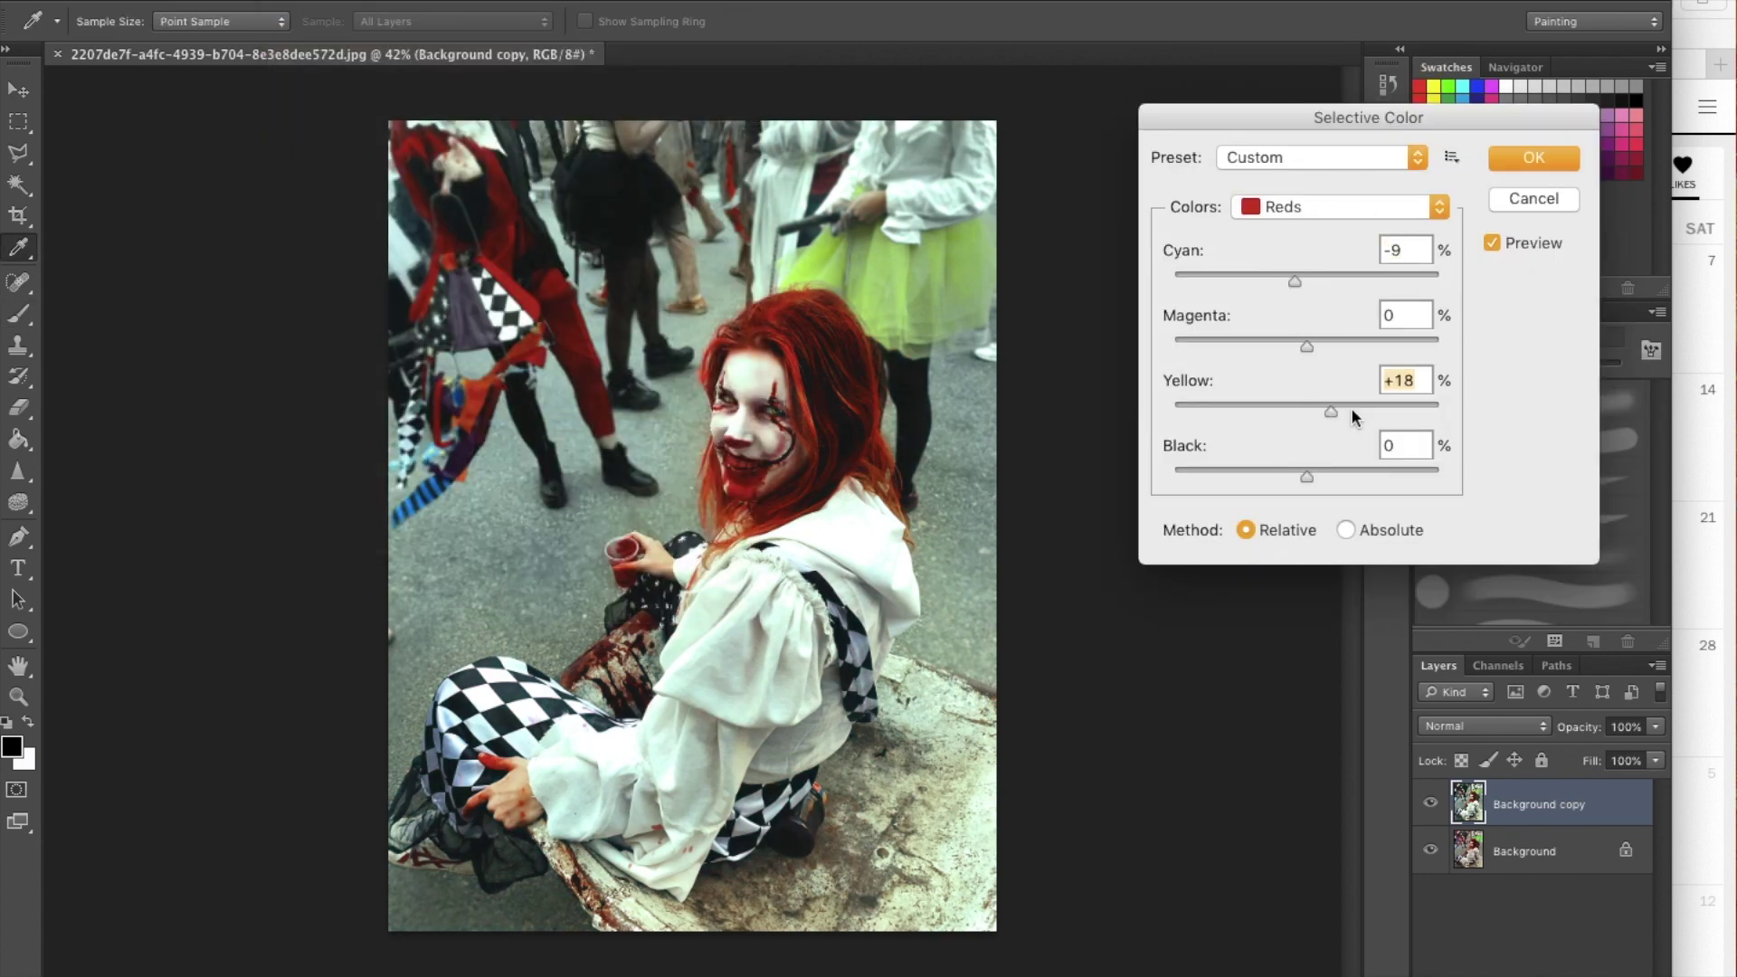
{"action": "left_click_drag", "start_coordinate": [1306, 346], "coordinate": [1311, 344]}
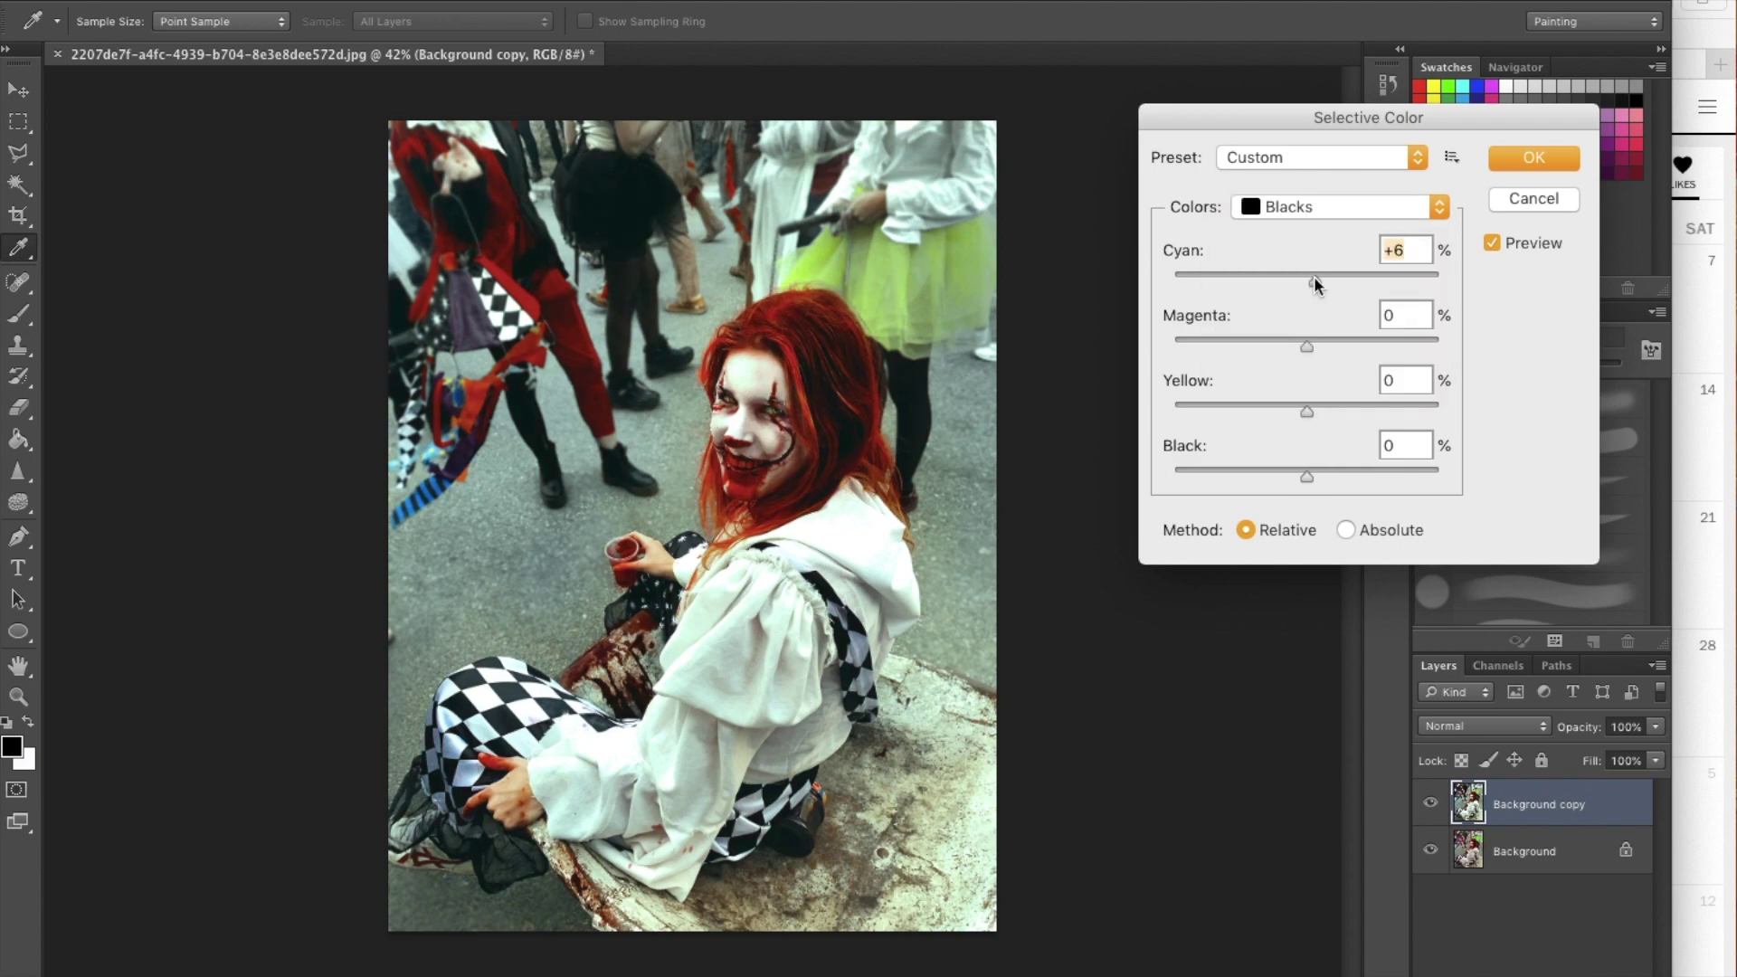
{"action": "left_click_drag", "start_coordinate": [1313, 280], "coordinate": [1309, 279]}
{"action": "left_click_drag", "start_coordinate": [1306, 477], "coordinate": [1301, 472]}
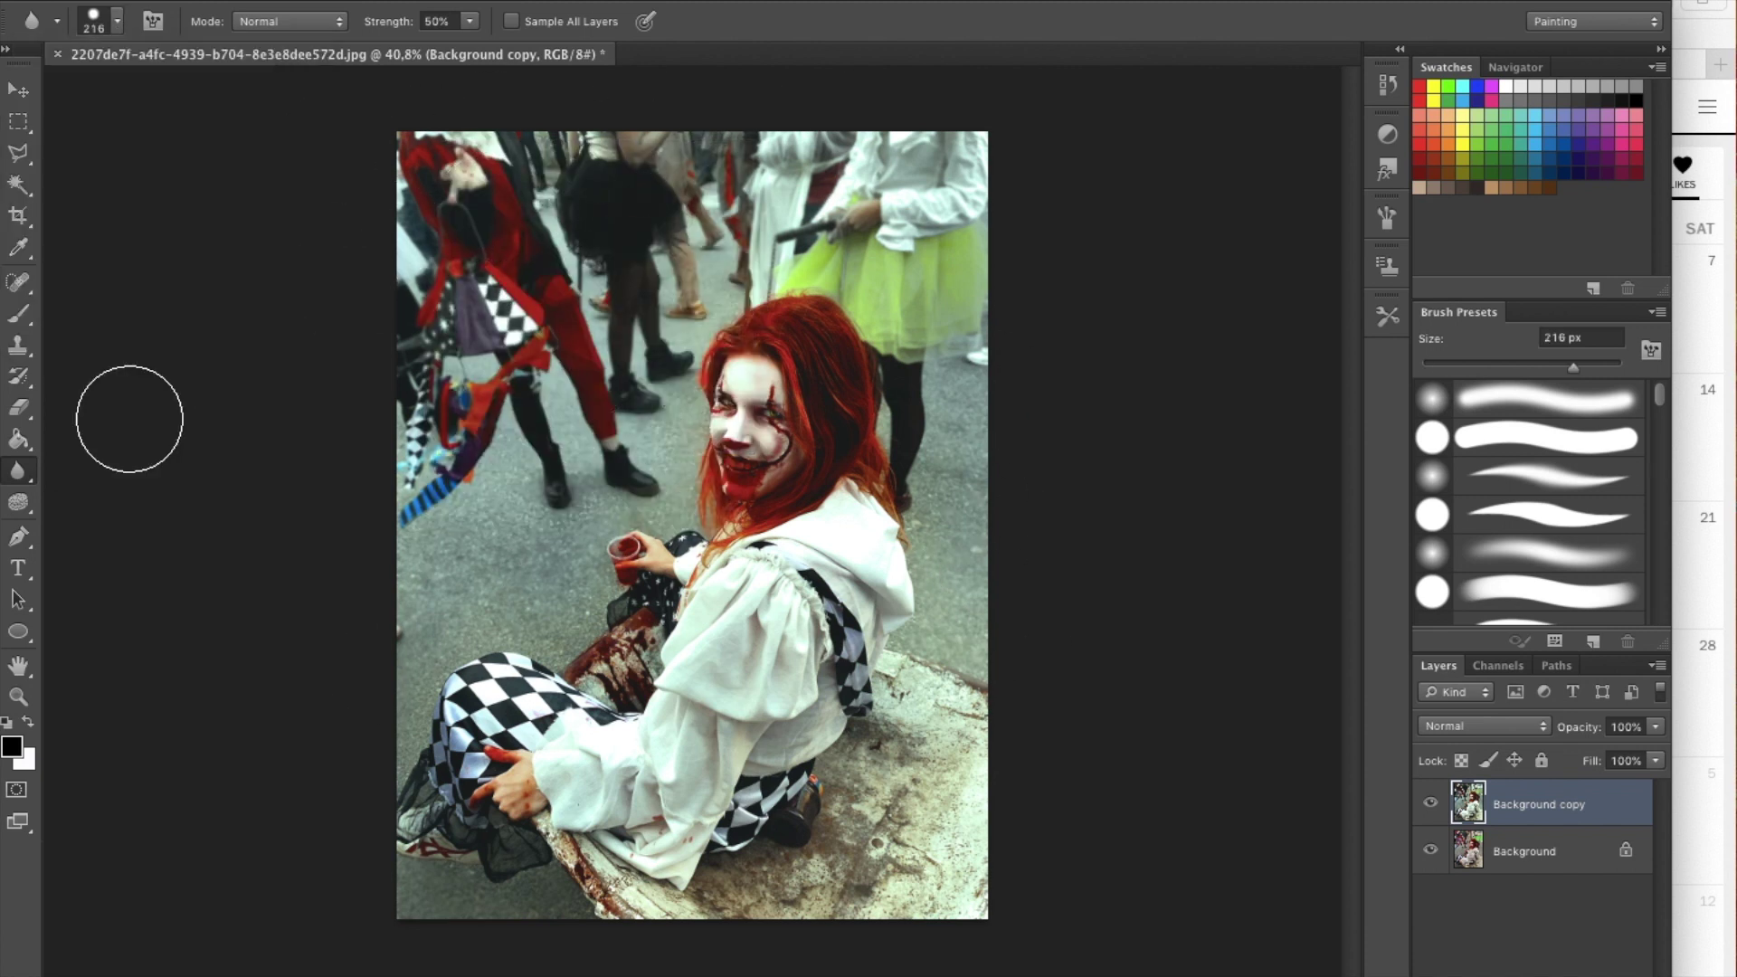
- Polygonal-lasso around the clown and invert the selection to the background
{"action": "key", "text": "l"}
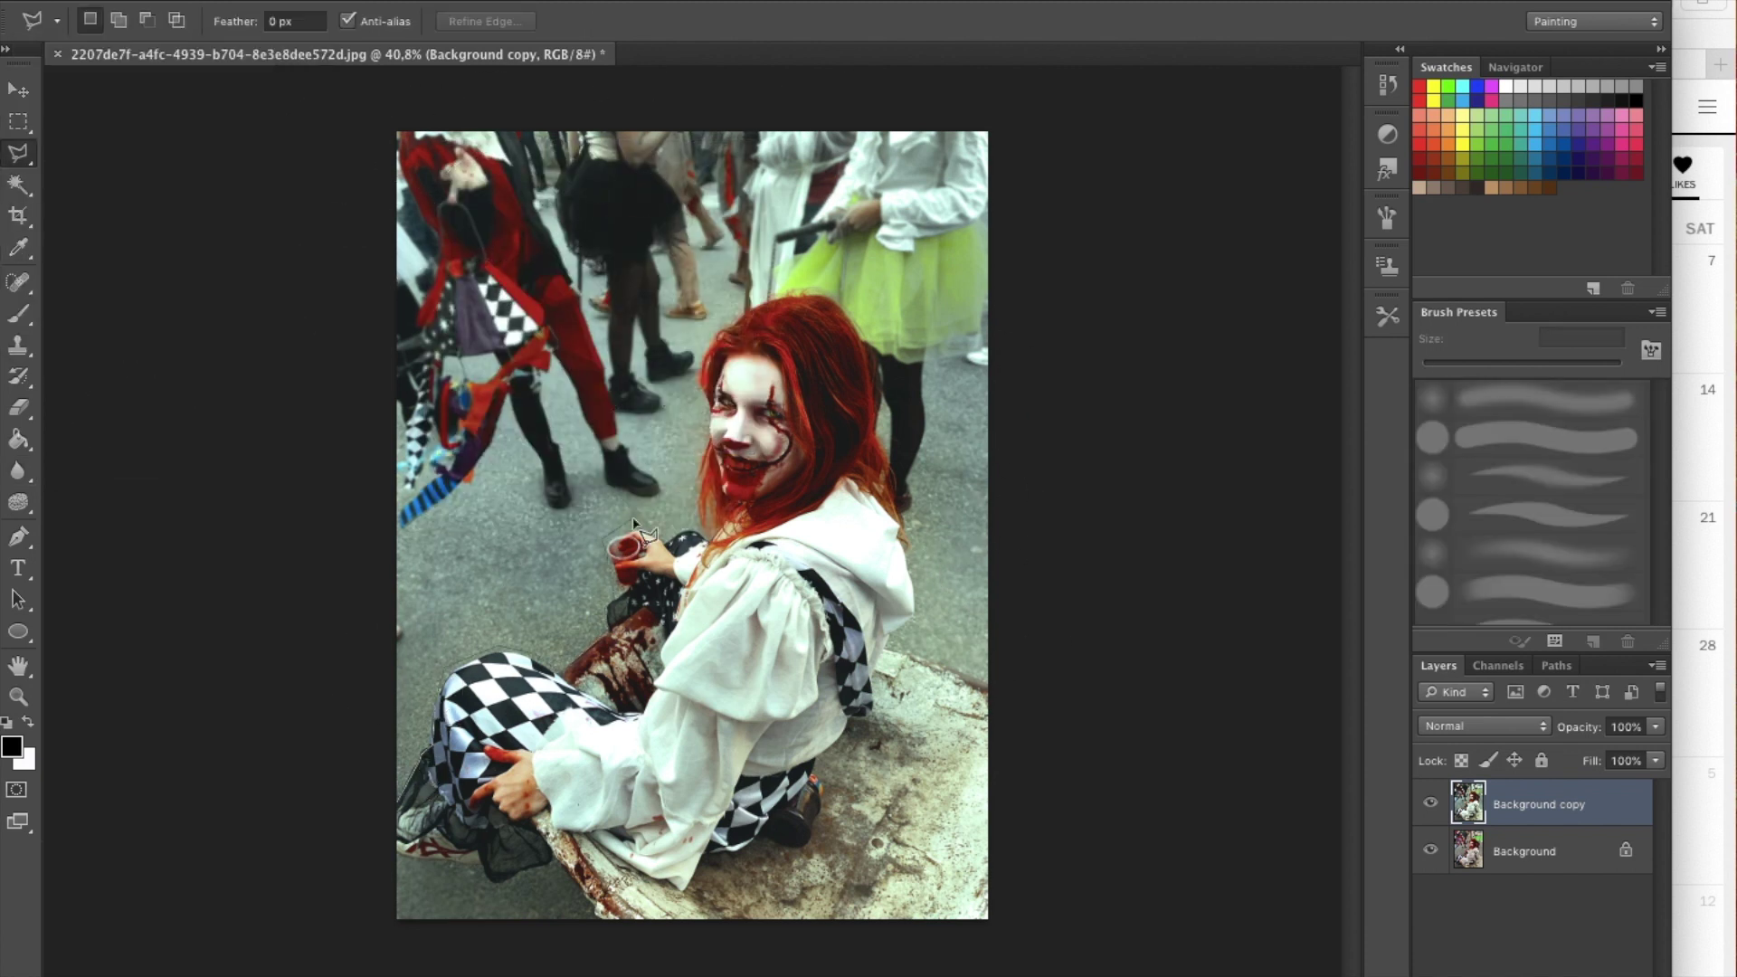
{"action": "double_click", "coordinate": [1028, 689]}
{"action": "right_click", "coordinate": [562, 622]}
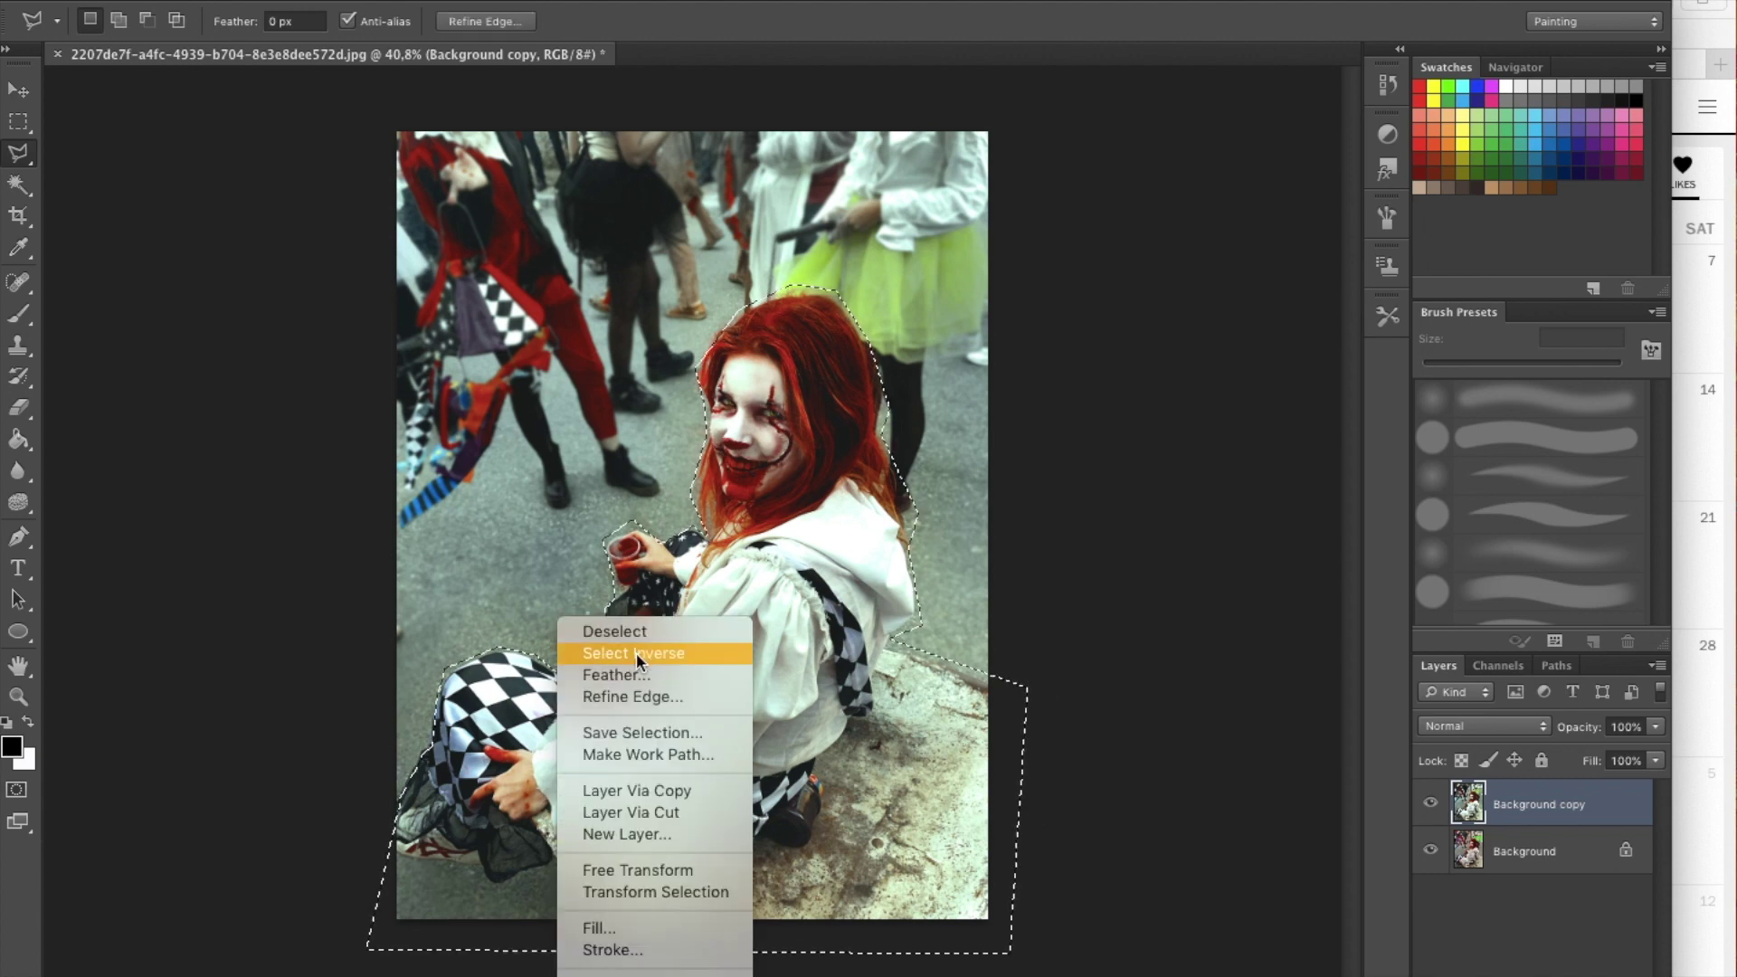
{"action": "left_click", "coordinate": [637, 653]}
- Apply an Underwater Photo Filter at 36% density to the selected background
{"action": "left_click", "coordinate": [582, 221]}
{"action": "left_click", "coordinate": [1121, 398]}
{"action": "left_click", "coordinate": [1086, 869]}
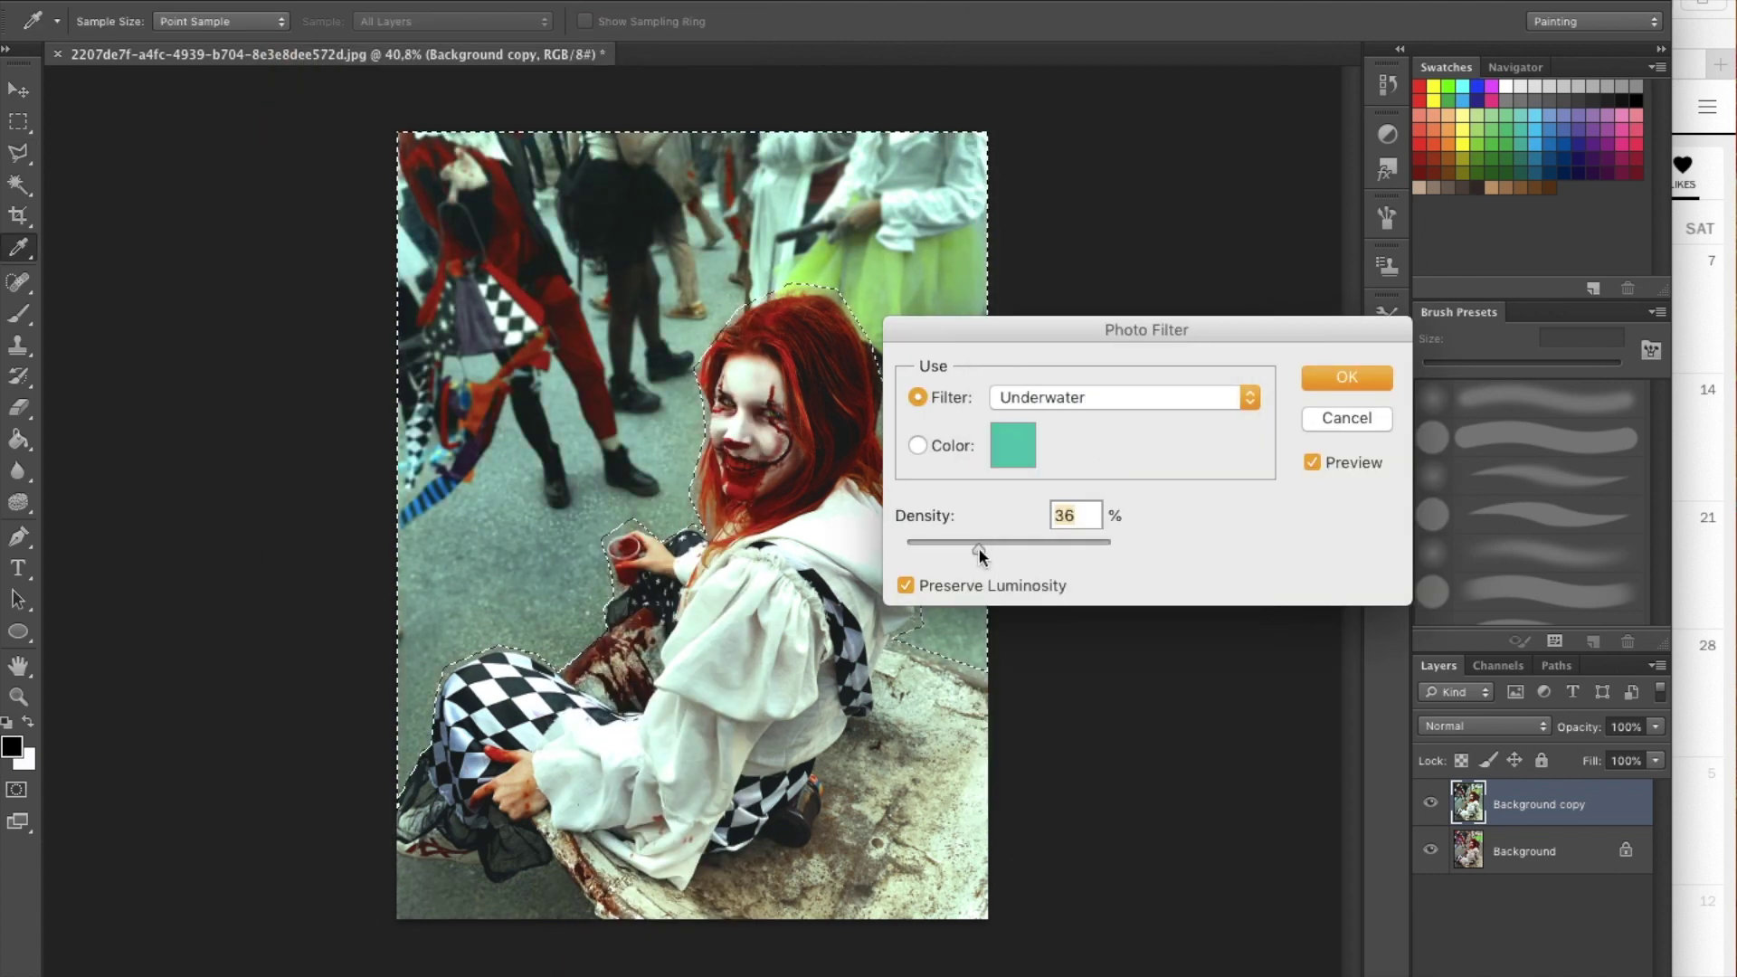
{"action": "left_click", "coordinate": [1346, 376]}
- Deselect and set Brightness 2 and Contrast 11 on the whole photo
{"action": "right_click", "coordinate": [995, 364]}
{"action": "left_click", "coordinate": [1018, 374]}
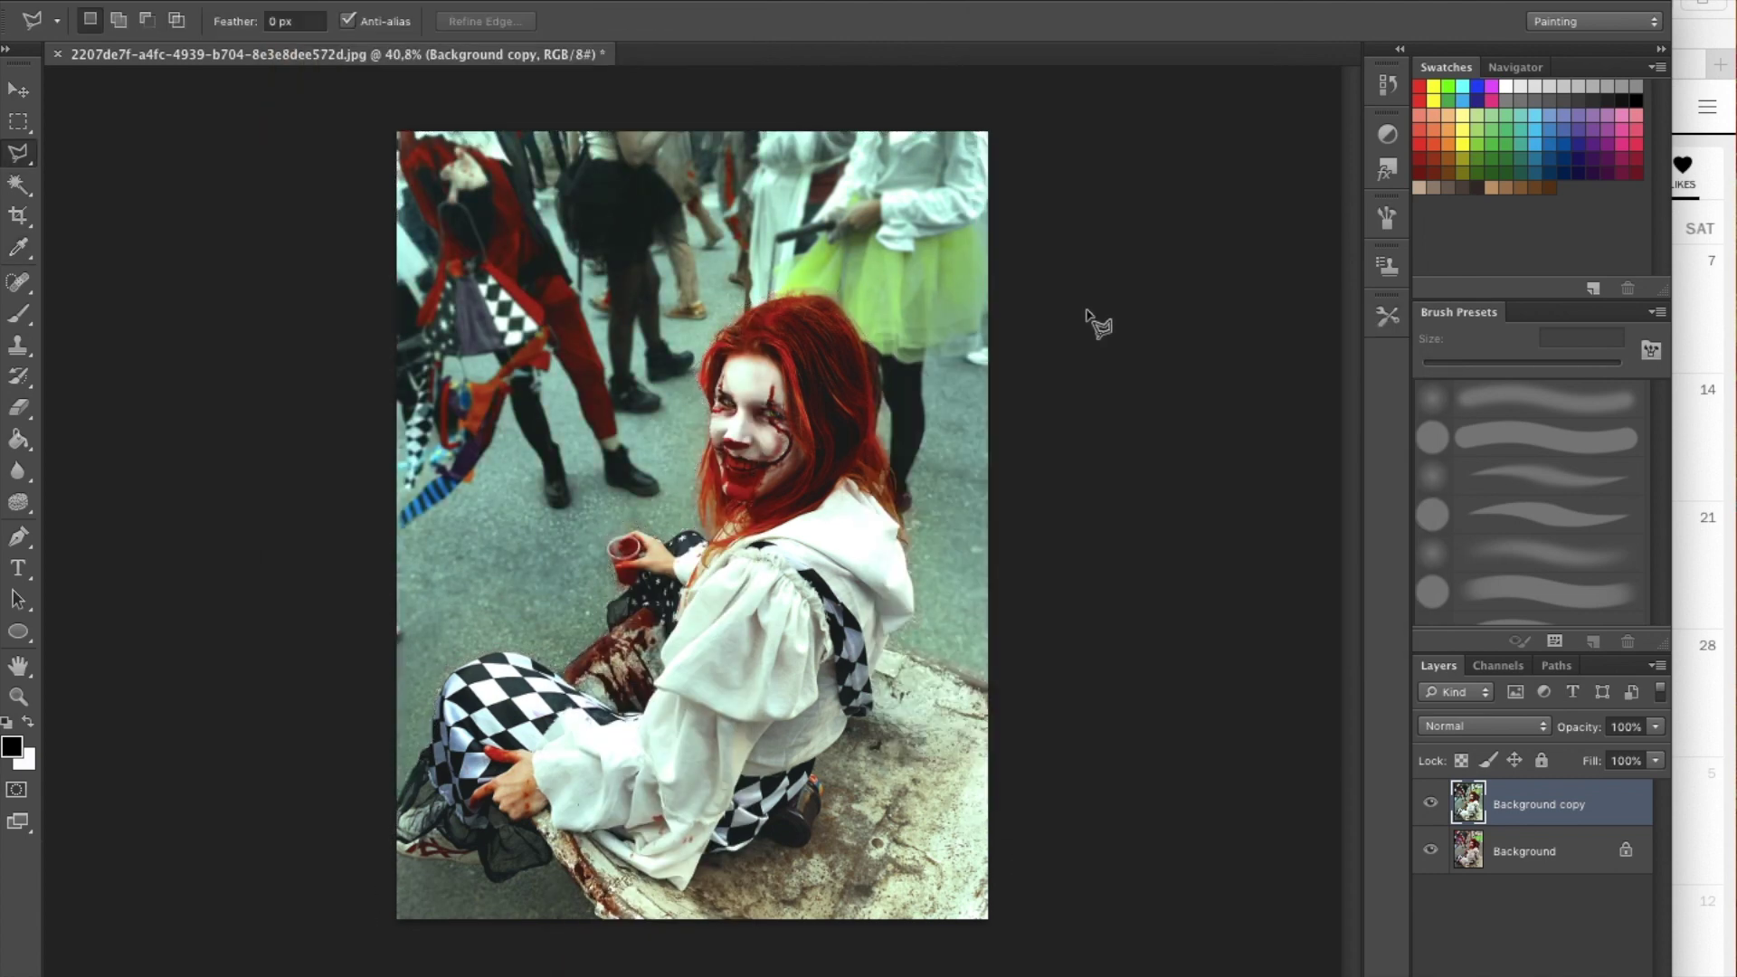
{"action": "left_click", "coordinate": [903, 140]}
{"action": "left_click", "coordinate": [1045, 445]}
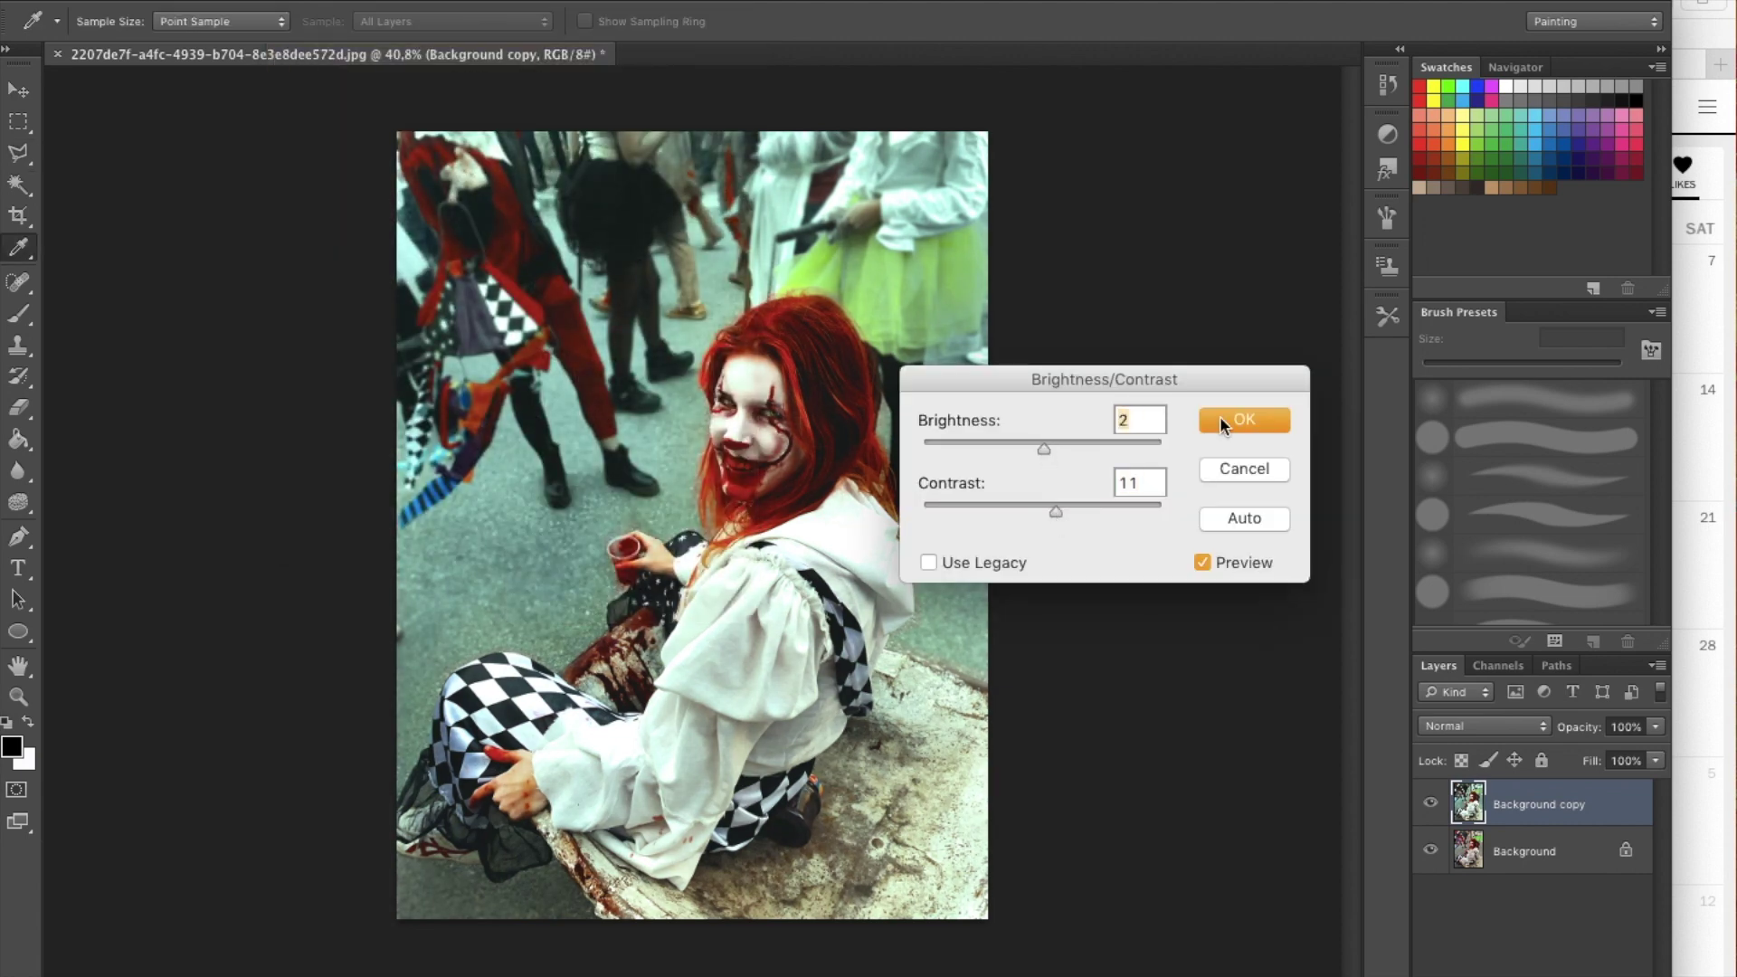
{"action": "left_click", "coordinate": [1228, 427]}
{"action": "key", "text": "s"}
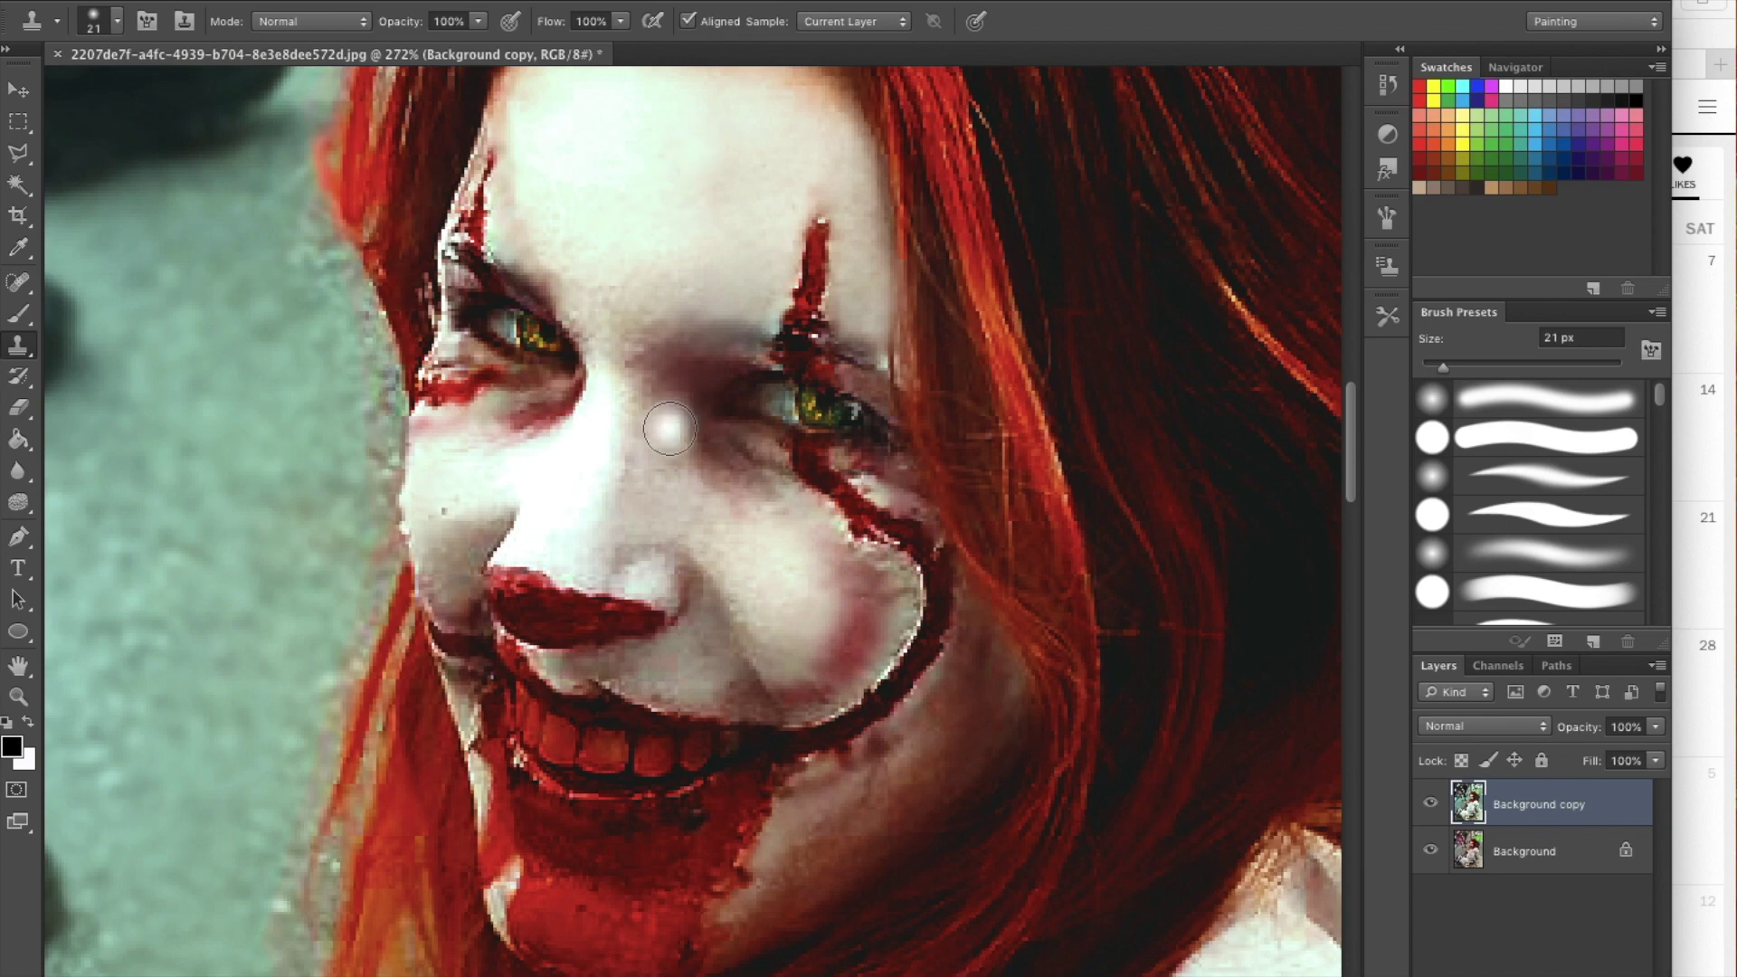
- Set up a 6 px yellow brush in Lighten mode at 7% opacity for the irises
{"action": "scroll", "coordinate": [656, 380], "scroll_direction": "up", "scroll_amount": 5}
{"action": "scroll", "coordinate": [640, 341], "scroll_direction": "up", "scroll_amount": 2}
{"action": "scroll", "coordinate": [673, 524], "scroll_direction": "down", "scroll_amount": 3}
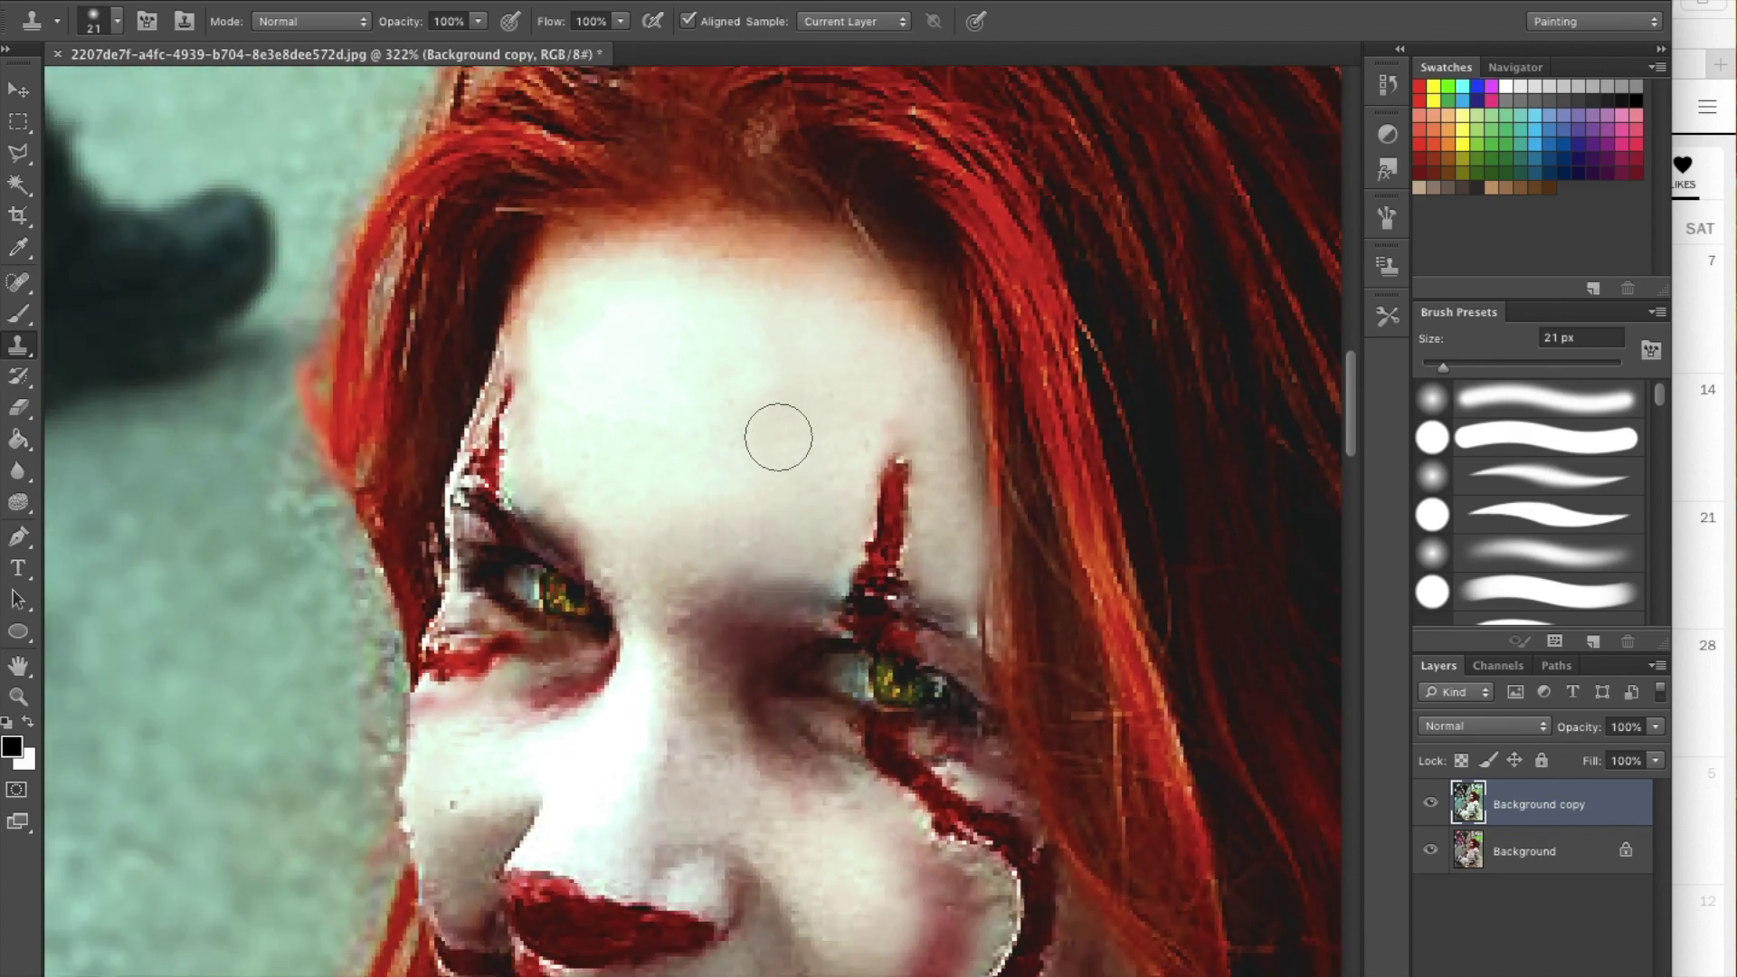
{"action": "scroll", "coordinate": [769, 453], "scroll_direction": "down", "scroll_amount": 4}
{"action": "scroll", "coordinate": [773, 416], "scroll_direction": "up", "scroll_amount": 8}
{"action": "key", "text": "b"}
{"action": "left_click", "coordinate": [117, 20]}
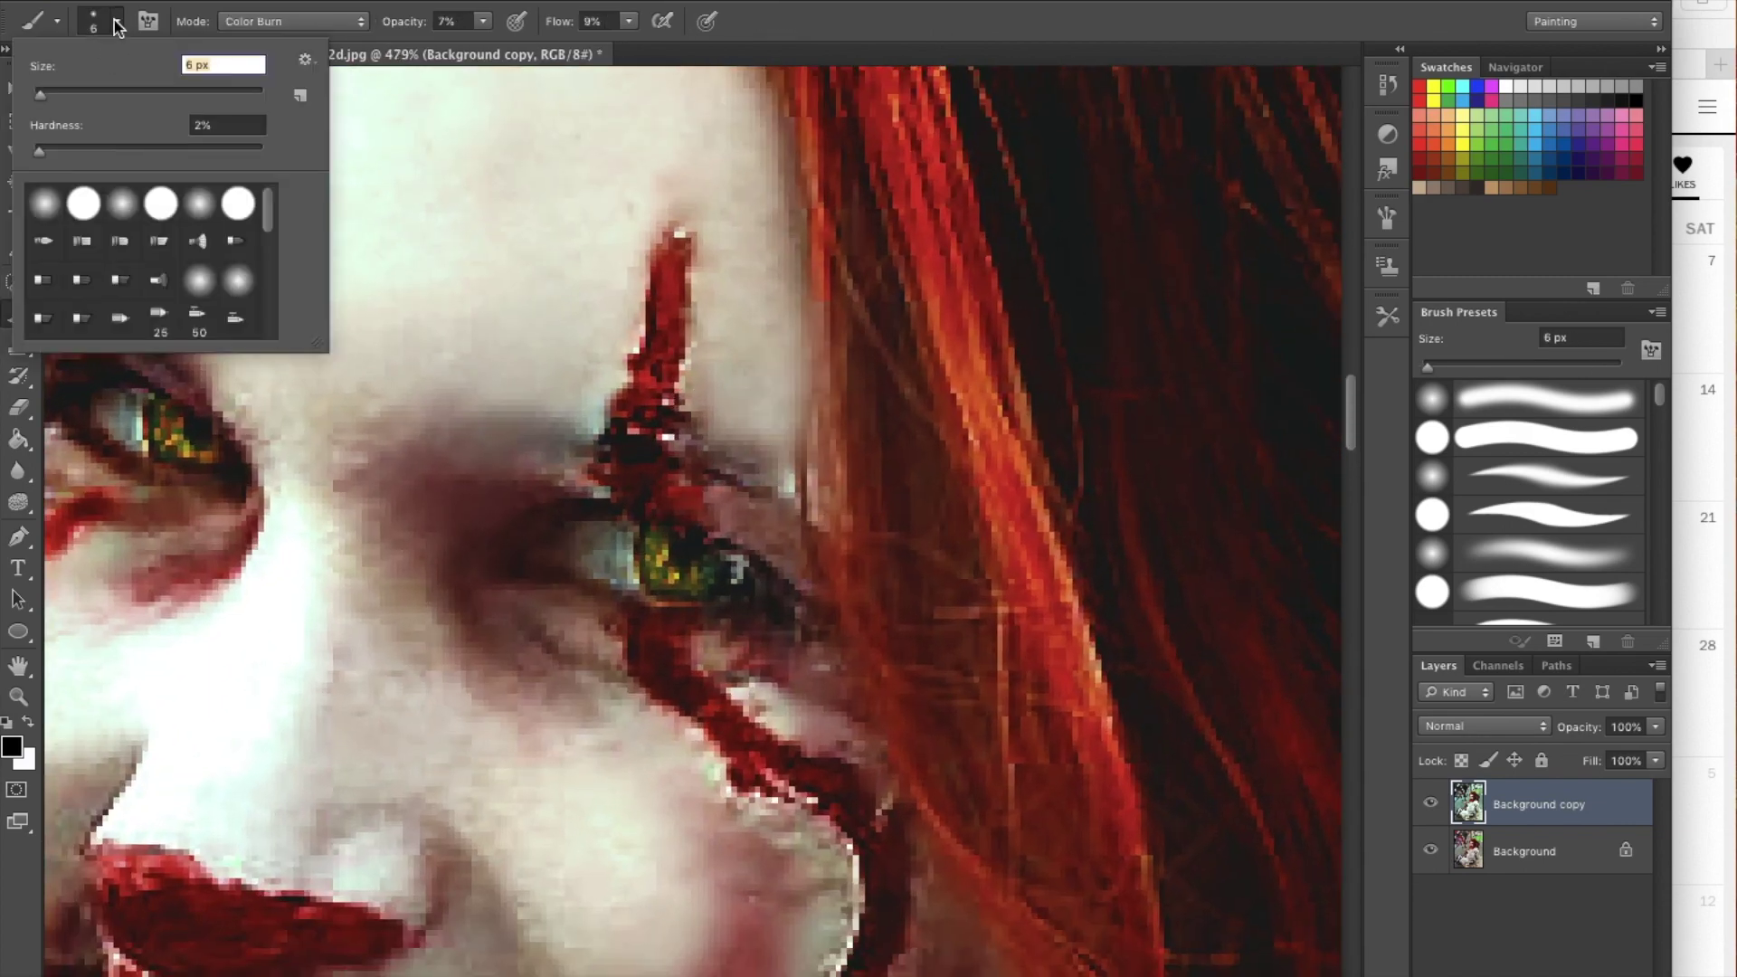
{"action": "left_click", "coordinate": [11, 747]}
{"action": "left_click", "coordinate": [1113, 256]}
{"action": "left_click", "coordinate": [293, 21]}
{"action": "left_click", "coordinate": [254, 77]}
- Finish touching up the eyes, then save the photo as JPEG 'pennywise yo 1.jpg'
{"action": "scroll", "coordinate": [633, 542], "scroll_direction": "left", "scroll_amount": 3}
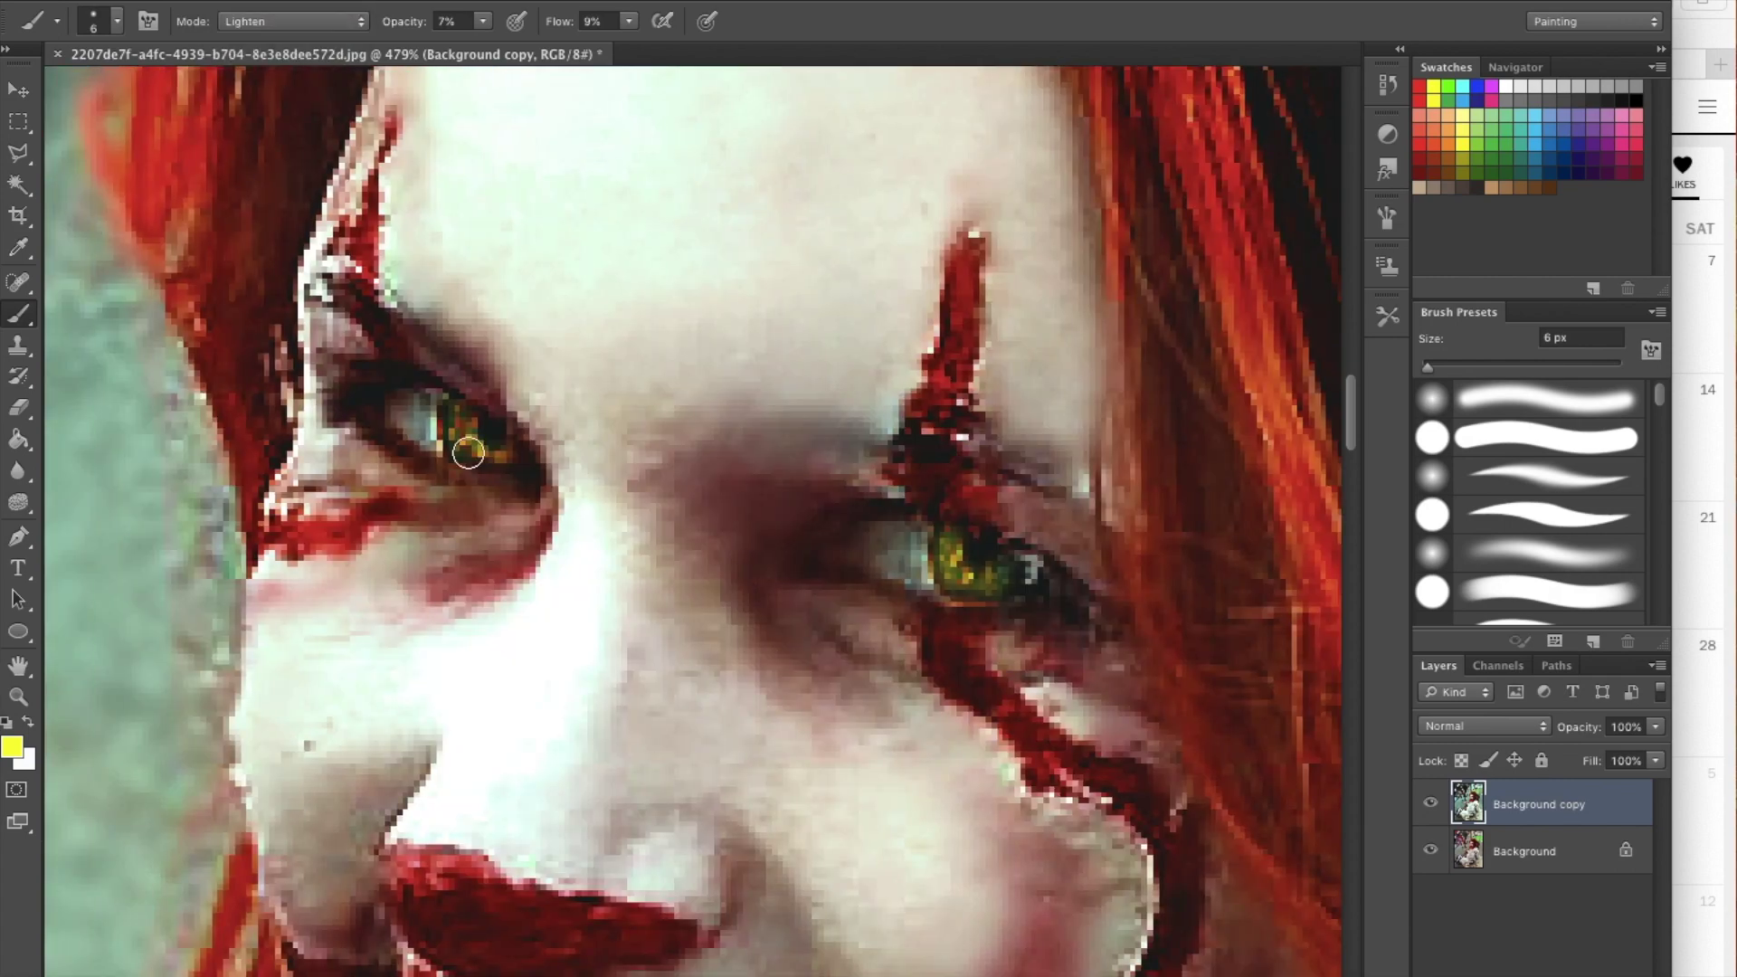
{"action": "scroll", "coordinate": [459, 413], "scroll_direction": "down", "scroll_amount": 5}
{"action": "scroll", "coordinate": [504, 271], "scroll_direction": "up", "scroll_amount": 2}
{"action": "scroll", "coordinate": [155, 241], "scroll_direction": "up", "scroll_amount": 2}
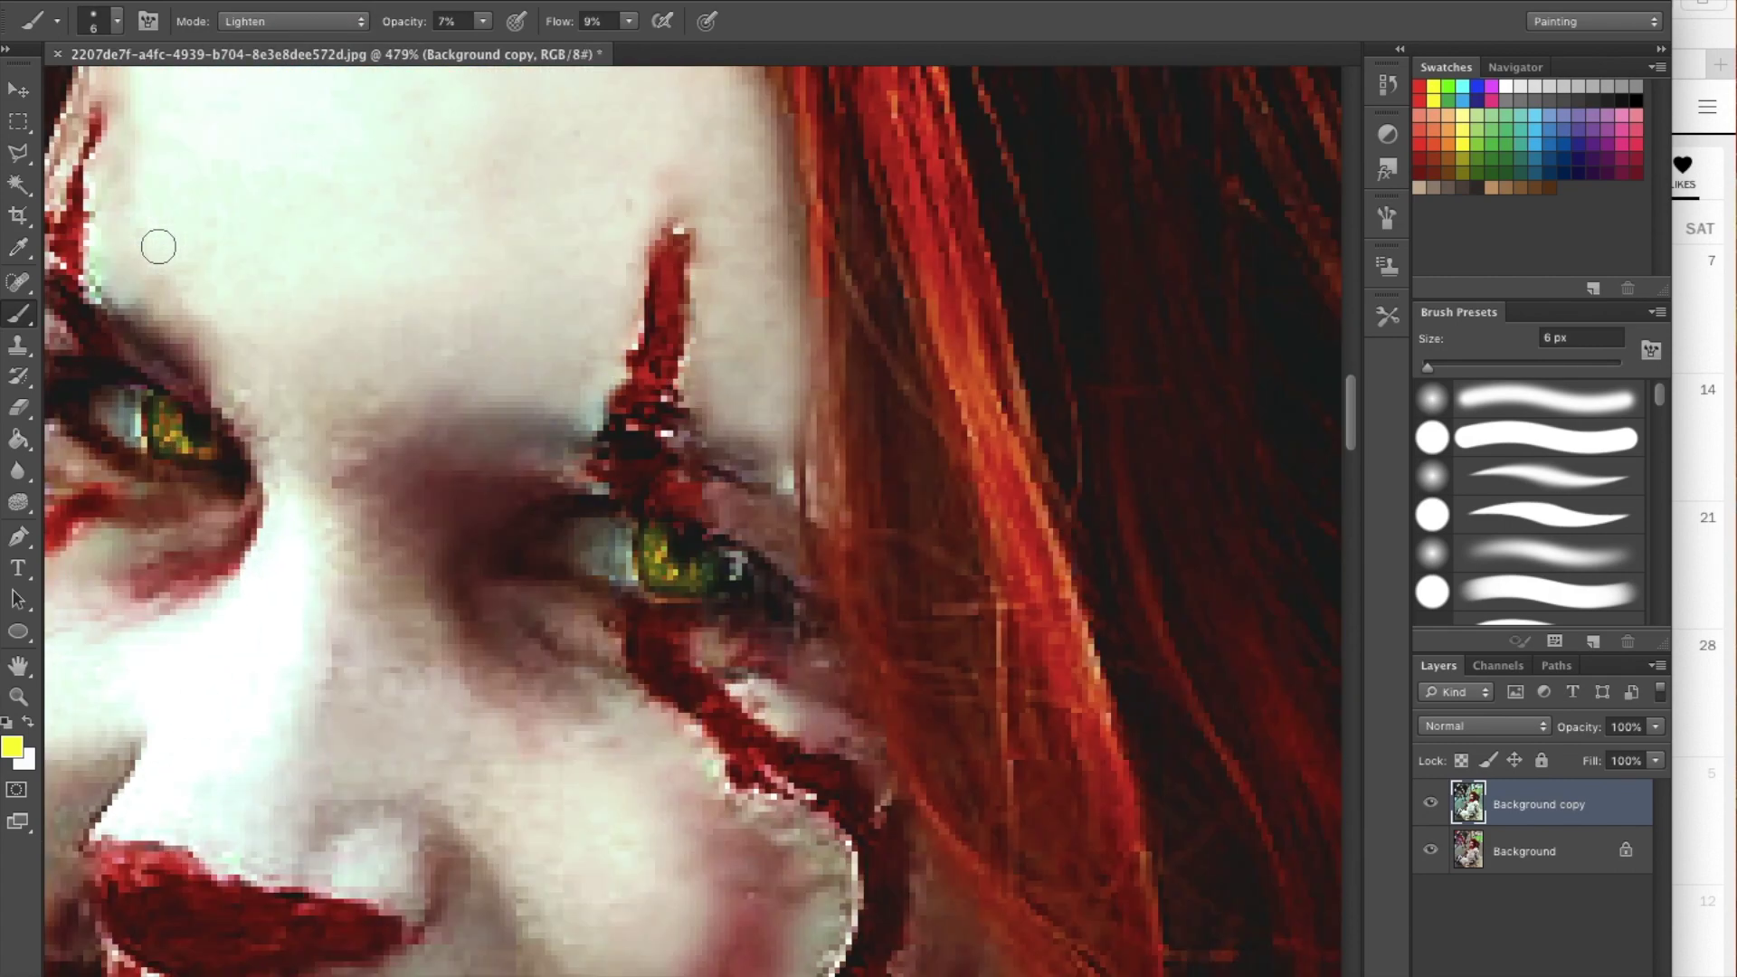
{"action": "key", "text": "r"}
{"action": "left_click", "coordinate": [117, 21]}
{"action": "key", "text": "b"}
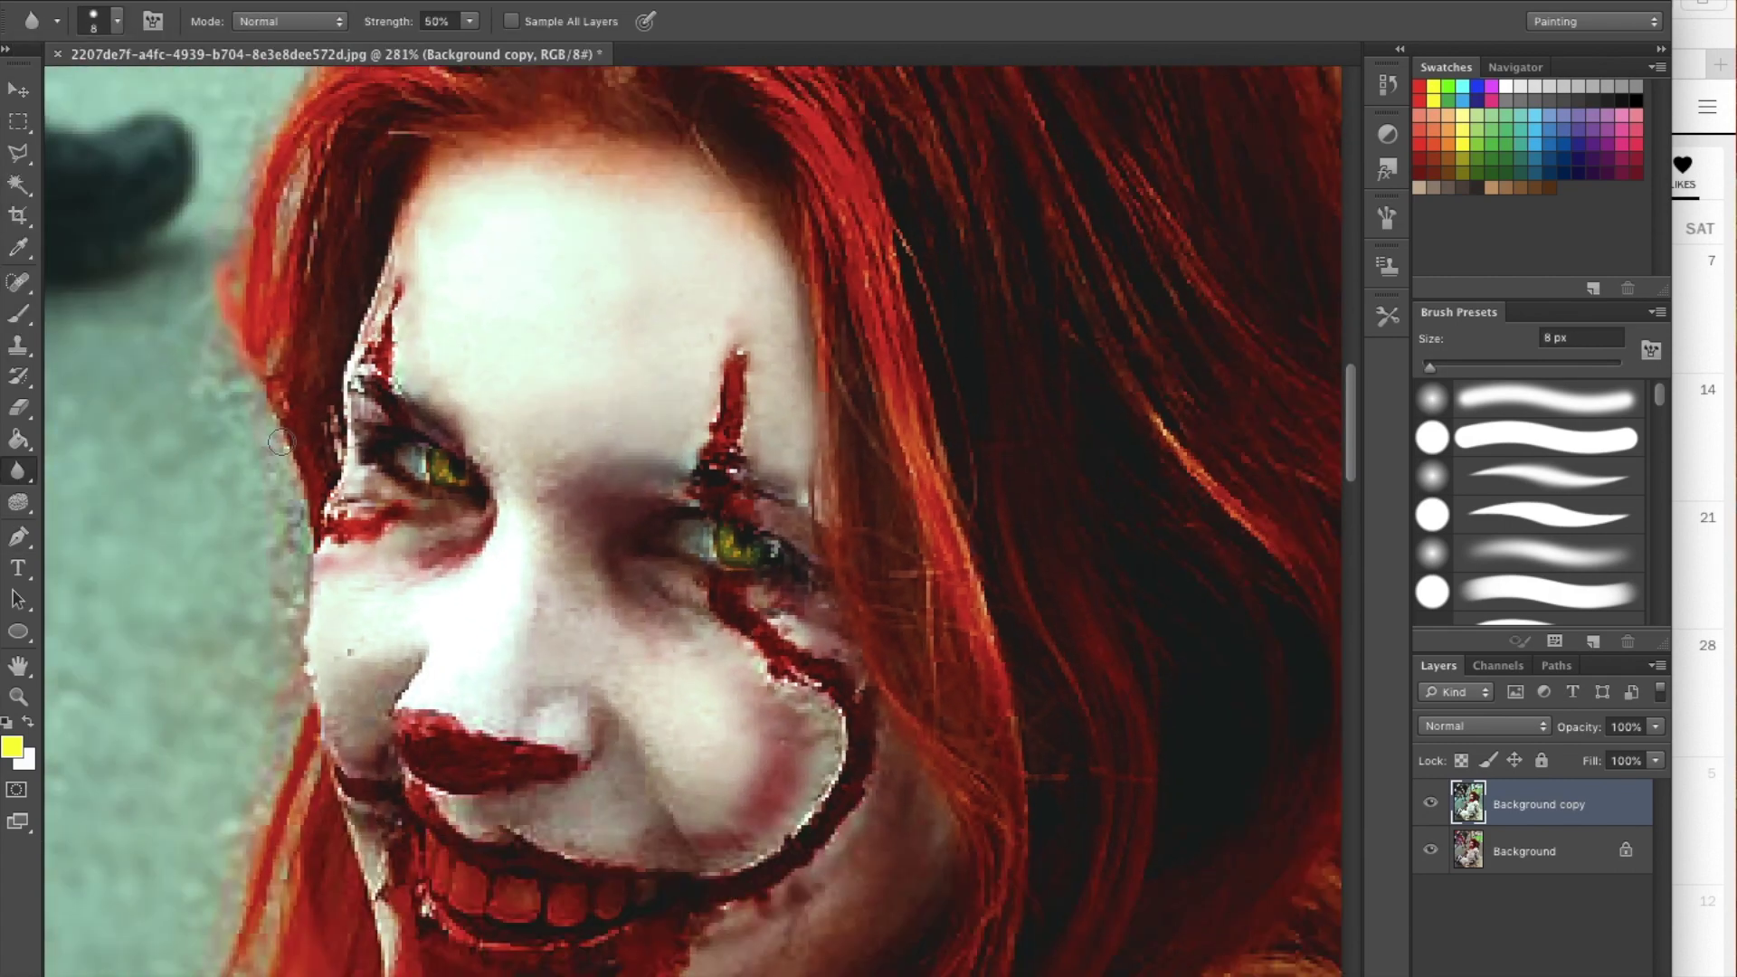
{"action": "scroll", "coordinate": [813, 375], "scroll_direction": "down", "scroll_amount": 3}
{"action": "scroll", "coordinate": [813, 376], "scroll_direction": "down", "scroll_amount": 1}
{"action": "scroll", "coordinate": [813, 377], "scroll_direction": "down", "scroll_amount": 1}
{"action": "scroll", "coordinate": [813, 380], "scroll_direction": "down", "scroll_amount": 3}
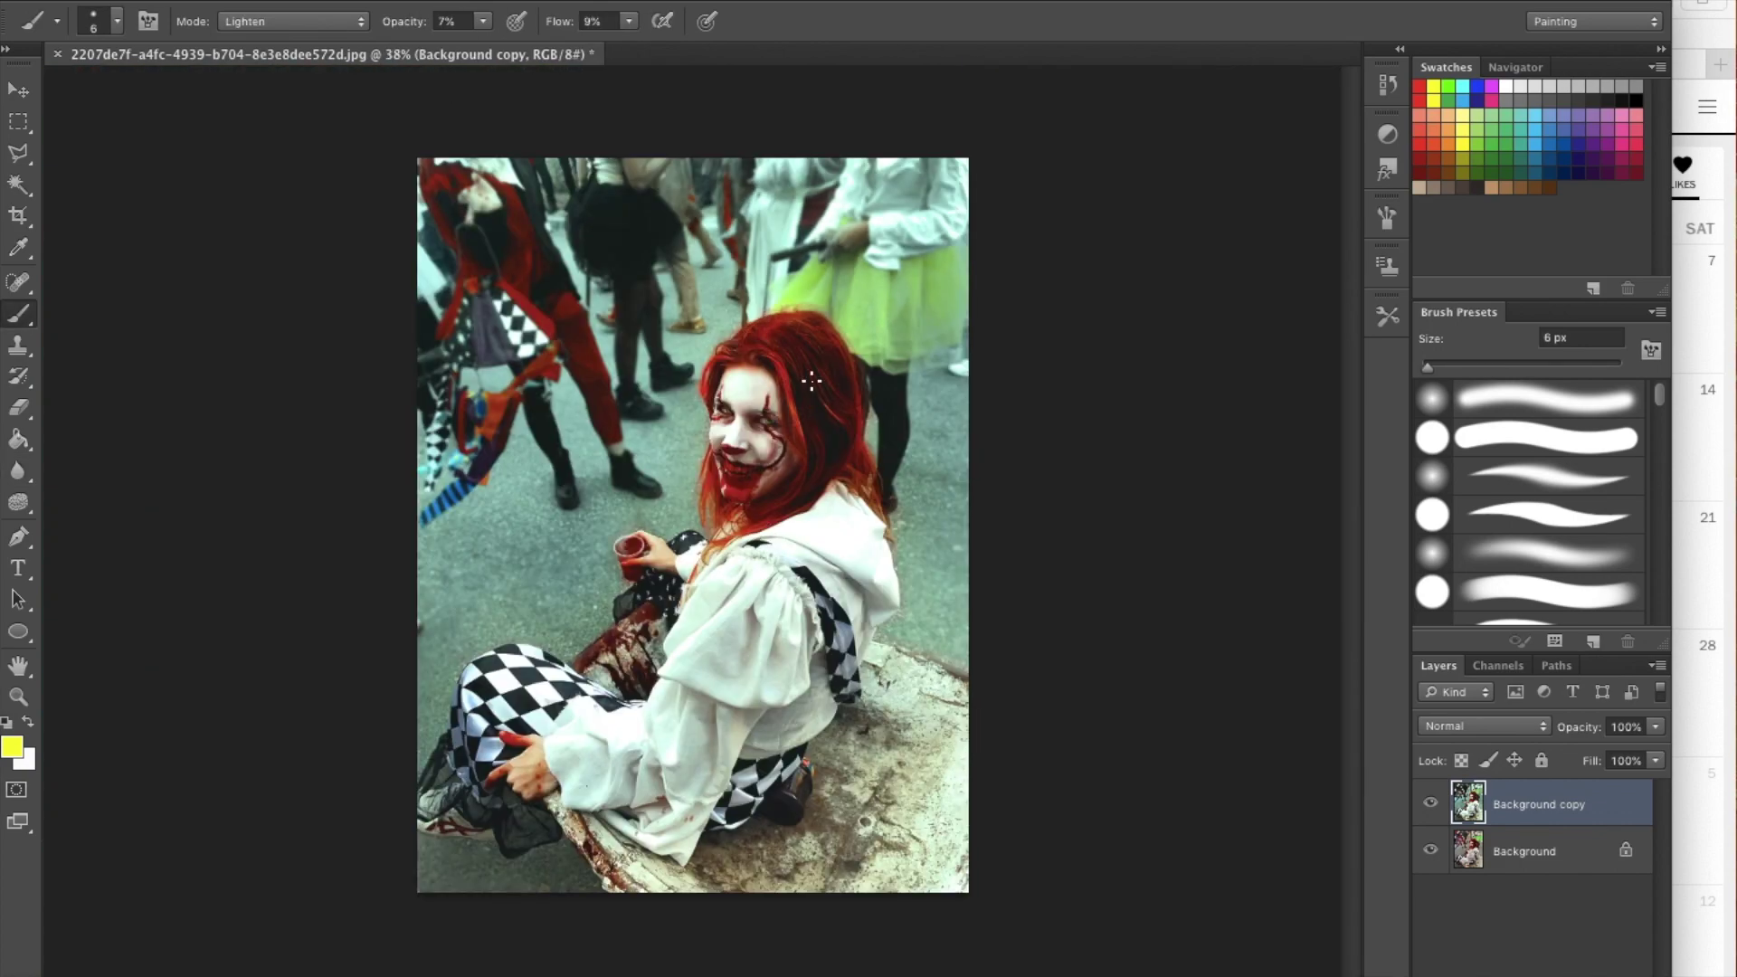
{"action": "left_click", "coordinate": [226, 237]}
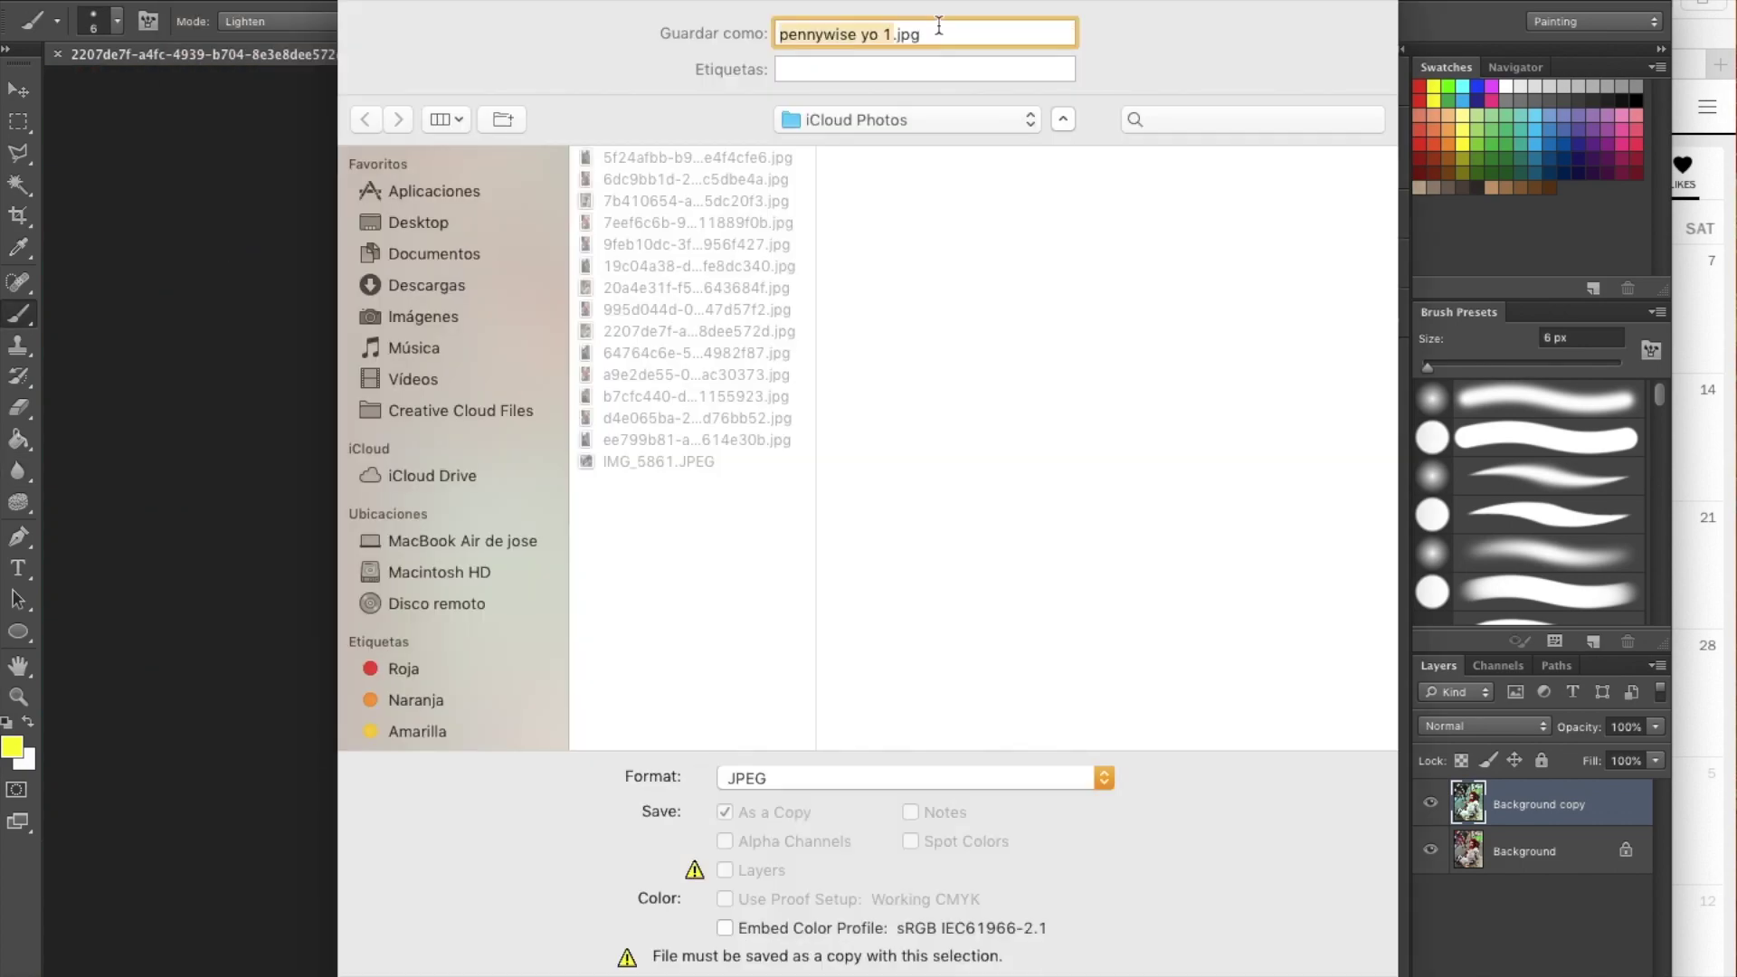